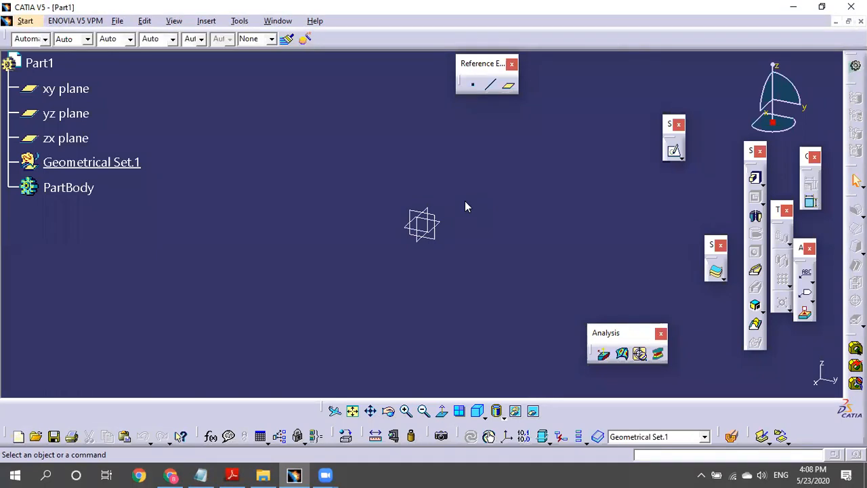
# - Make PartBody the active work object of the part
pyautogui.rightClick(77, 190)
pyautogui.click(122, 282)
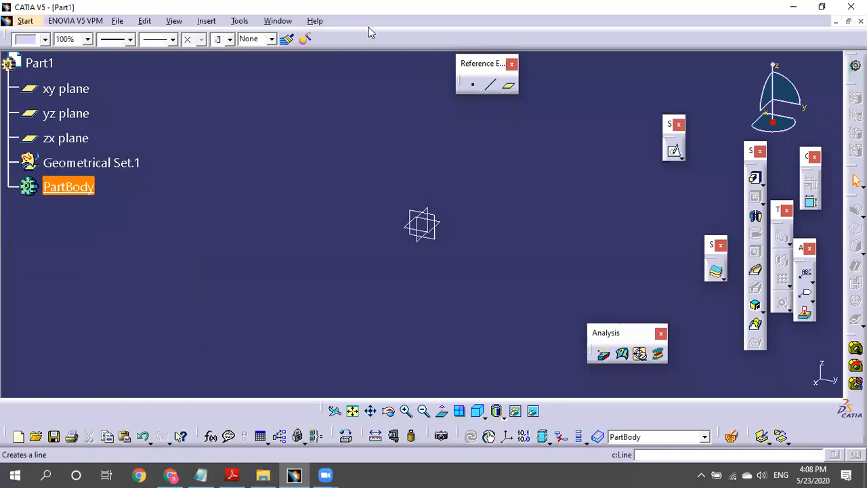
# - Dock the floating Reference Elements, Sketcher and Sketch-Based Features toolbars along the edge above the viewport
pyautogui.moveTo(370, 32); pyautogui.dragTo(370, 34)
pyautogui.moveTo(668, 132); pyautogui.dragTo(474, 35)
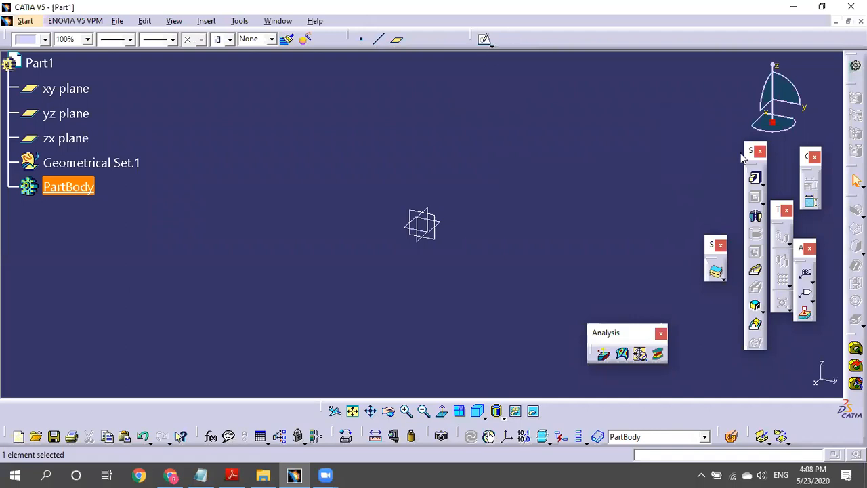
pyautogui.moveTo(544, 27); pyautogui.dragTo(543, 27)
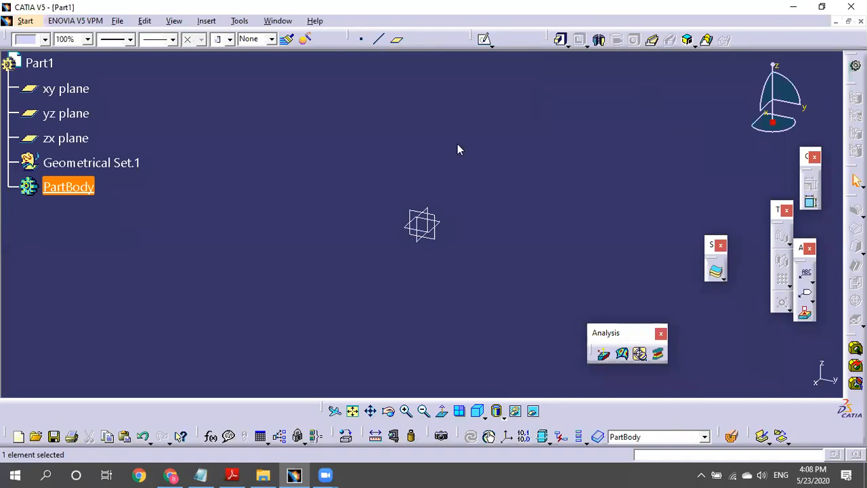
# - Close the Analysis toolbar and dock the remaining floating transformation, constraint, surface and annotation toolbars above and below the viewport
pyautogui.moveTo(711, 244); pyautogui.dragTo(545, 178)
pyautogui.click(659, 333)
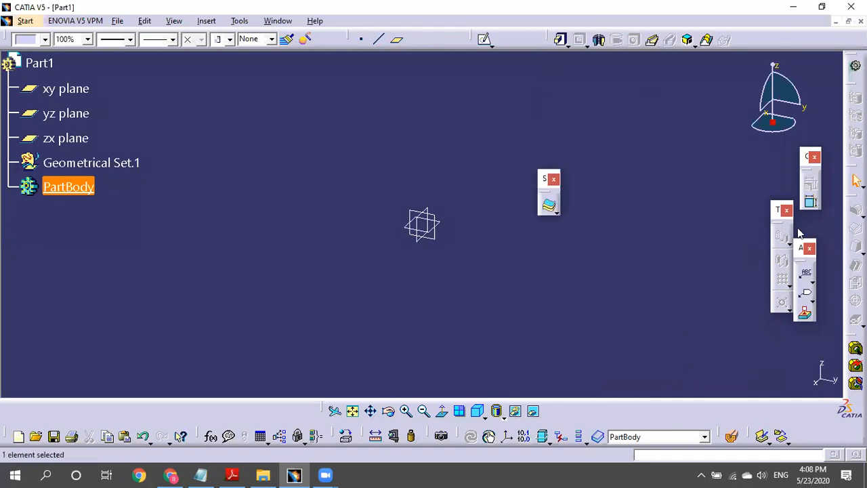
pyautogui.moveTo(778, 214); pyautogui.dragTo(755, 38)
pyautogui.moveTo(801, 158); pyautogui.dragTo(433, 38)
pyautogui.moveTo(547, 184); pyautogui.dragTo(606, 401)
pyautogui.moveTo(796, 264); pyautogui.dragTo(681, 403)
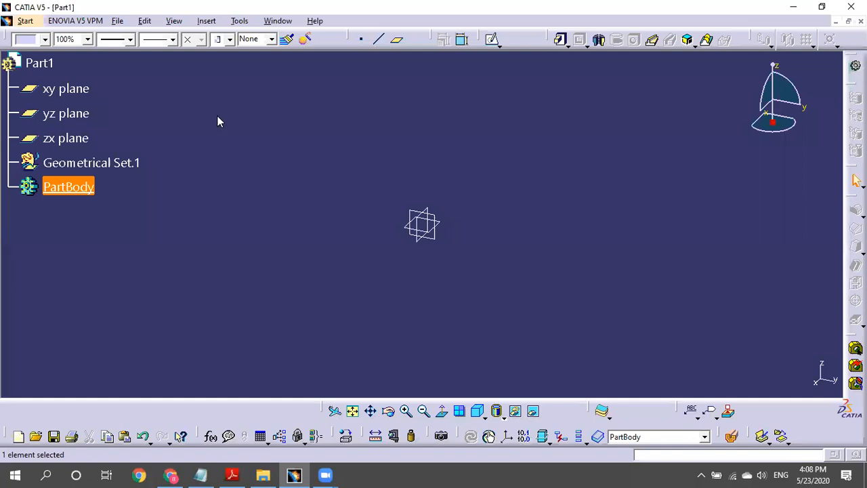
# - Float the Sketch-Based Features, Dress-Up Features and Sketcher toolbars side by side over the upper part of the viewport
pyautogui.moveTo(228, 97); pyautogui.dragTo(228, 97)
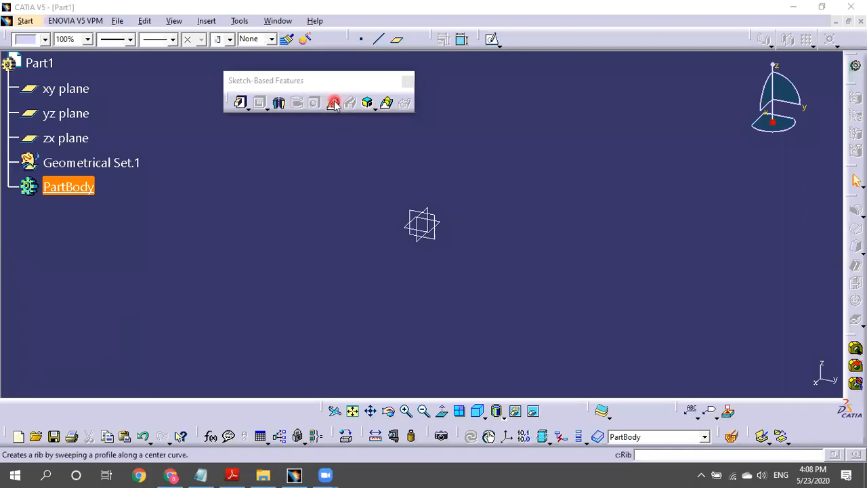
pyautogui.click(429, 149)
pyautogui.click(542, 140)
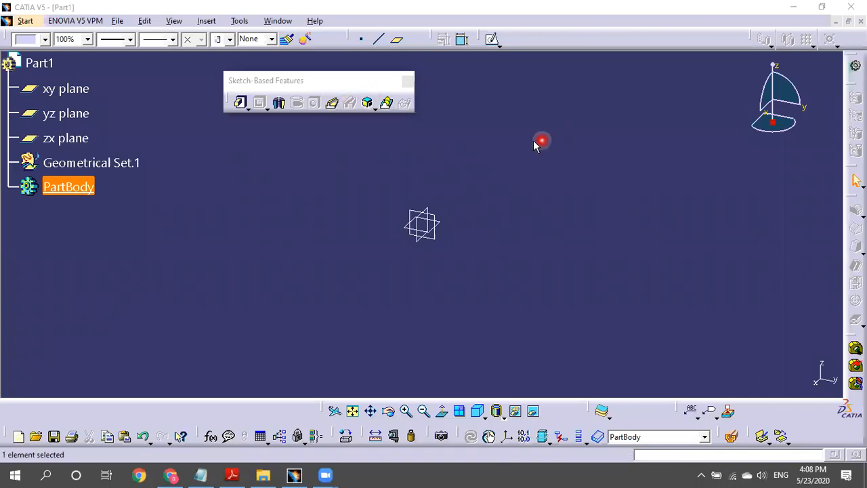
pyautogui.click(624, 152)
pyautogui.moveTo(624, 151); pyautogui.dragTo(506, 105)
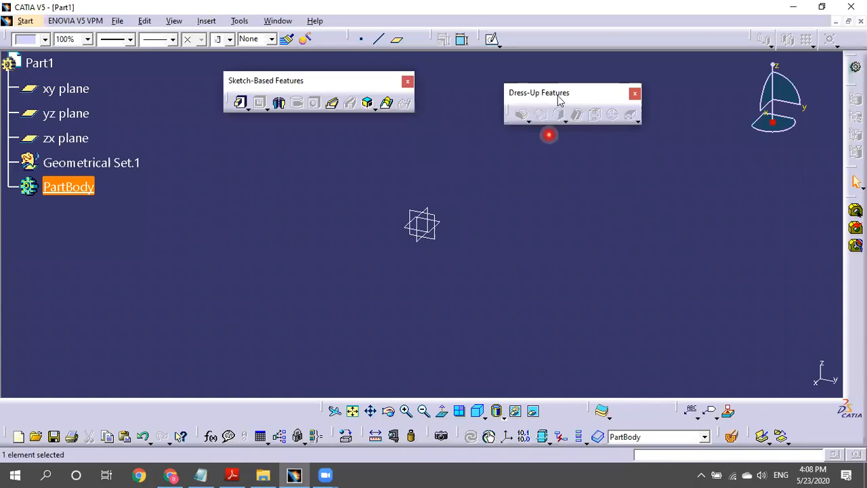
pyautogui.moveTo(559, 100); pyautogui.dragTo(499, 93)
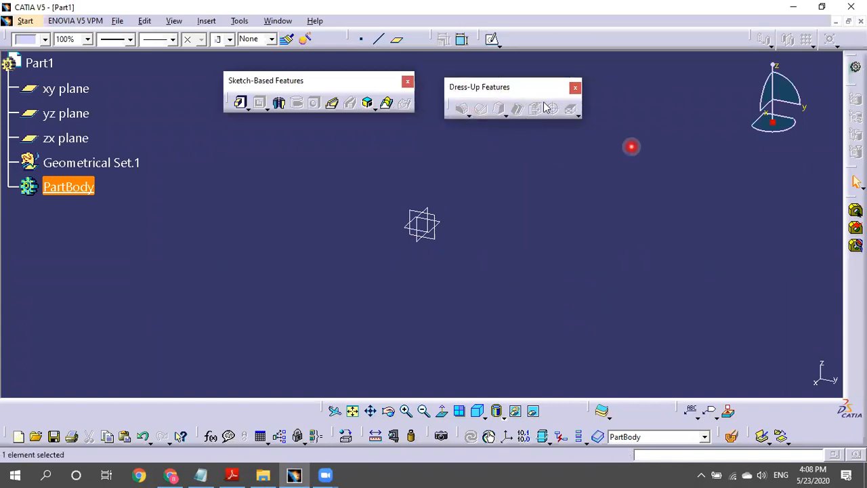
pyautogui.moveTo(480, 39); pyautogui.dragTo(635, 111)
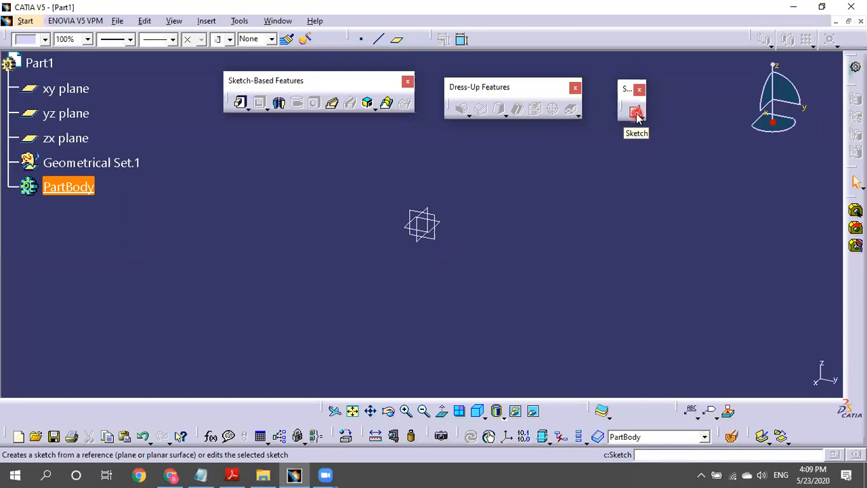
# - Open a new sketch on the yz plane
pyautogui.click(637, 113)
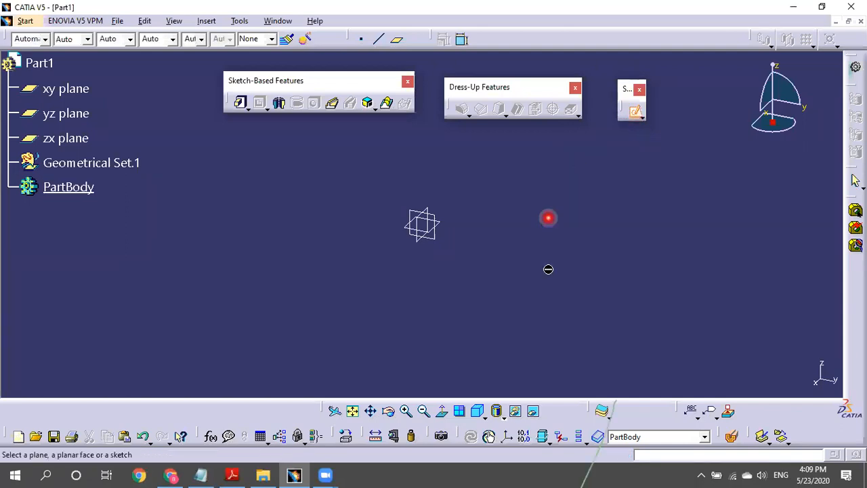
pyautogui.click(308, 102)
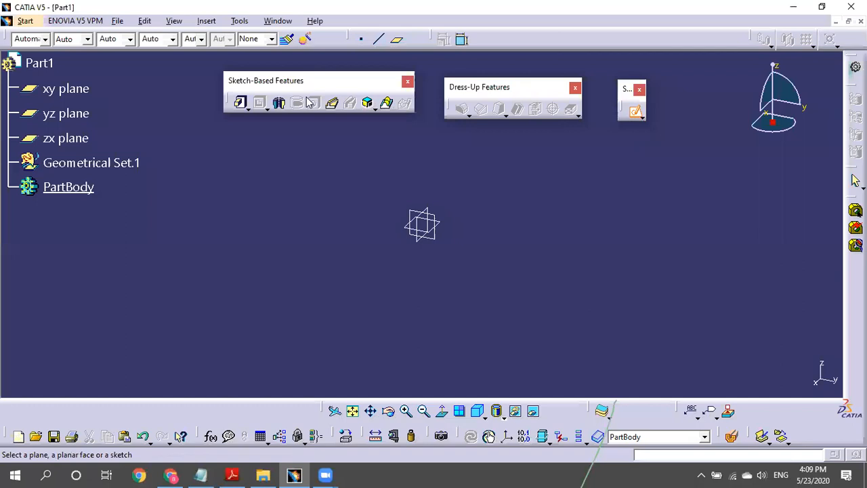
pyautogui.click(434, 237)
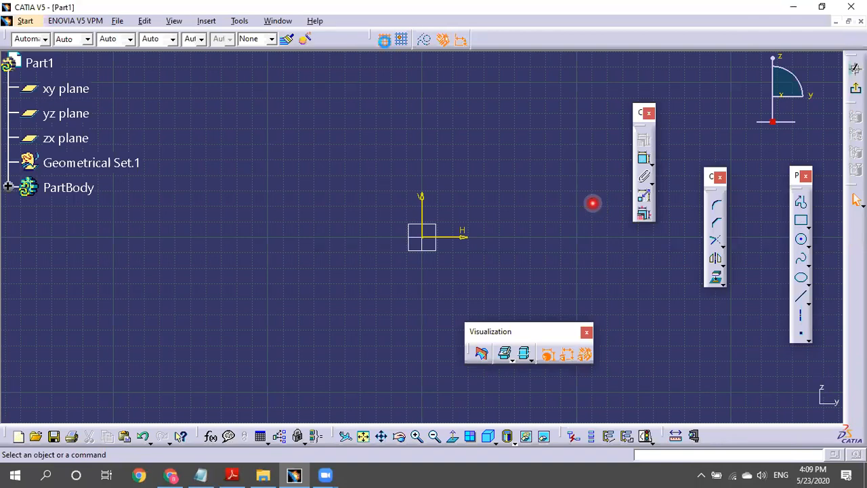
pyautogui.click(384, 41)
pyautogui.click(384, 41)
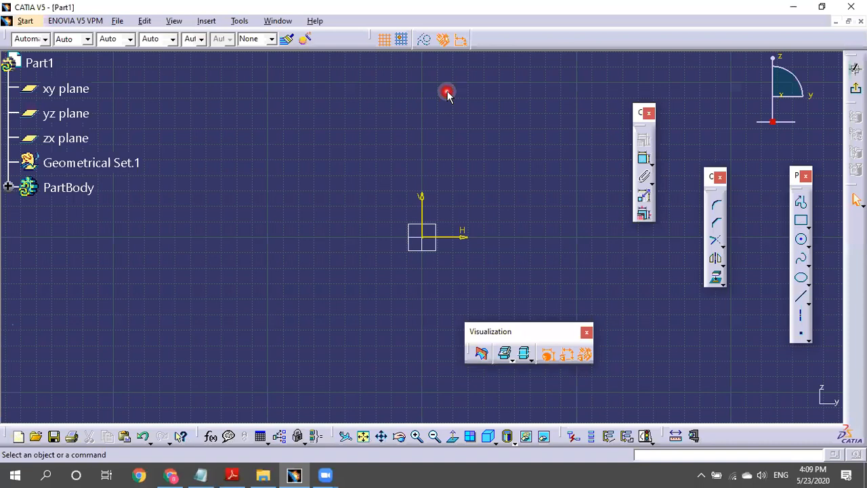
pyautogui.moveTo(442, 42); pyautogui.dragTo(340, 156)
pyautogui.moveTo(462, 46); pyautogui.dragTo(506, 157)
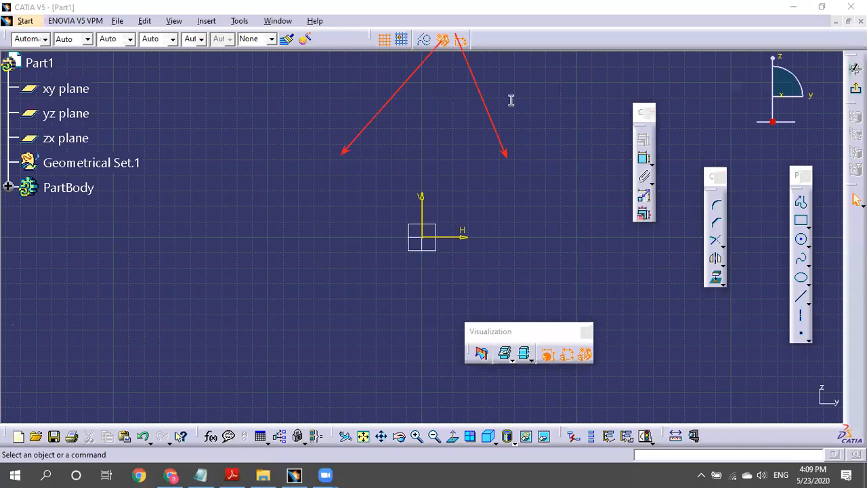
pyautogui.click(482, 148)
pyautogui.write('S')
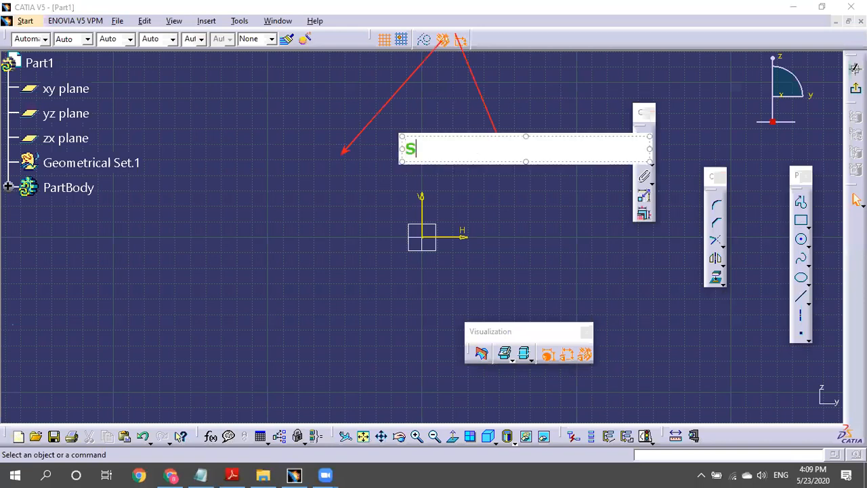
pyautogui.write('wtich On')
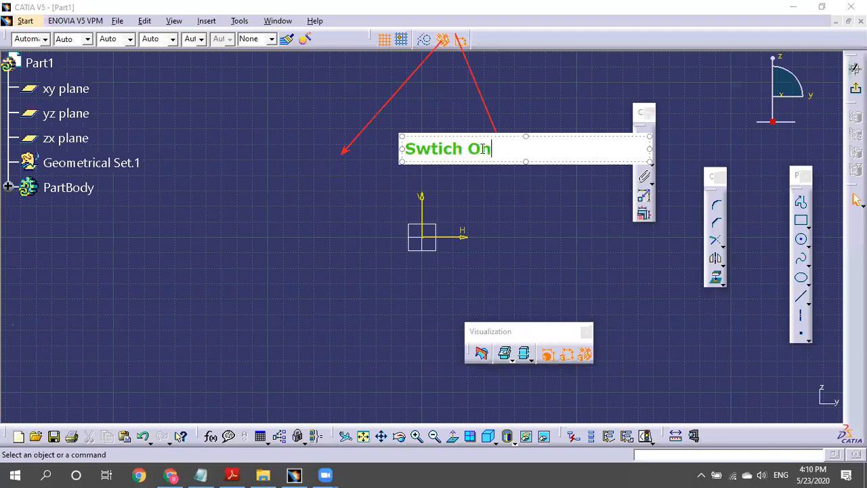
pyautogui.press('Return')
pyautogui.click(544, 241)
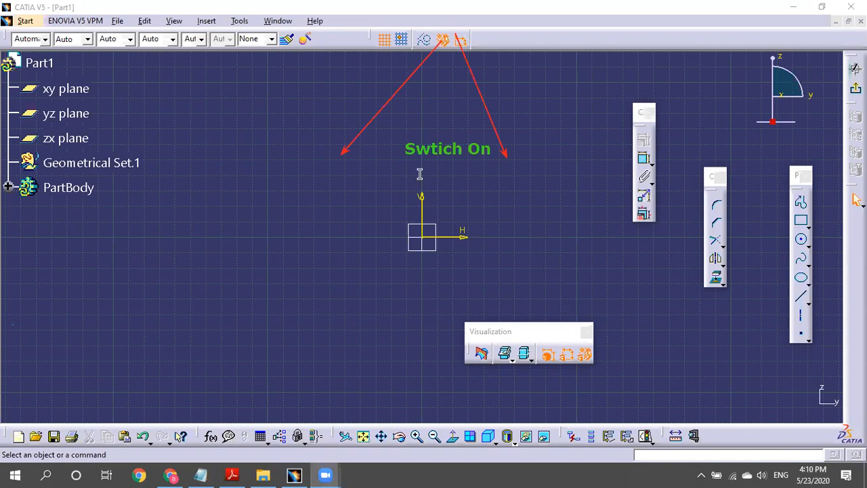
pyautogui.click(510, 249)
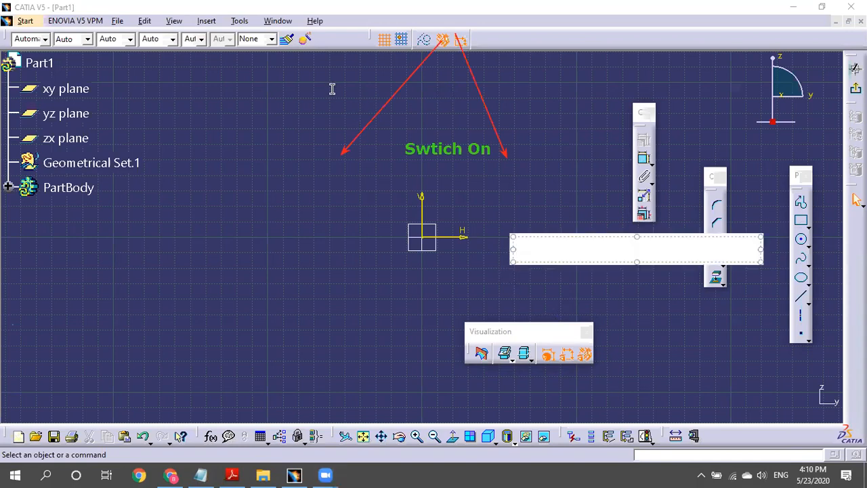
pyautogui.moveTo(545, 348)
pyautogui.mouseDown()
pyautogui.moveTo(425, 174)
pyautogui.moveTo(427, 157)
pyautogui.mouseUp()
pyautogui.moveTo(564, 345); pyautogui.dragTo(485, 157)
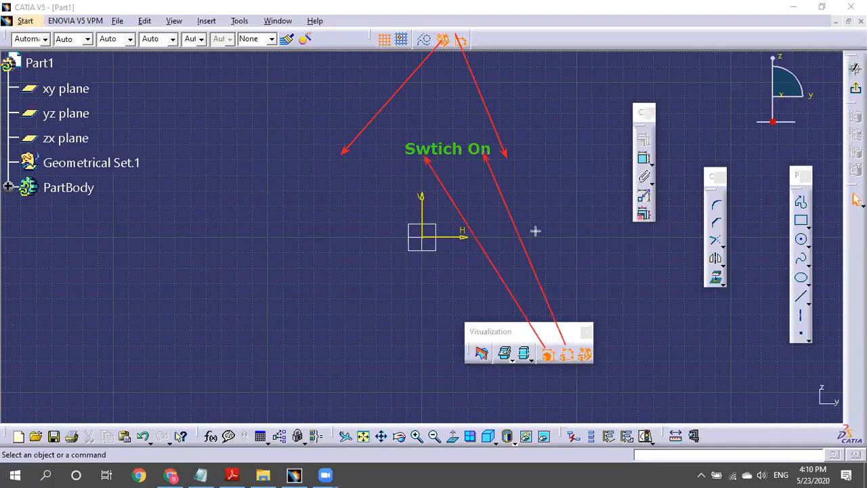
pyautogui.moveTo(585, 350)
pyautogui.mouseDown()
pyautogui.moveTo(490, 161)
pyautogui.moveTo(499, 153)
pyautogui.mouseUp()
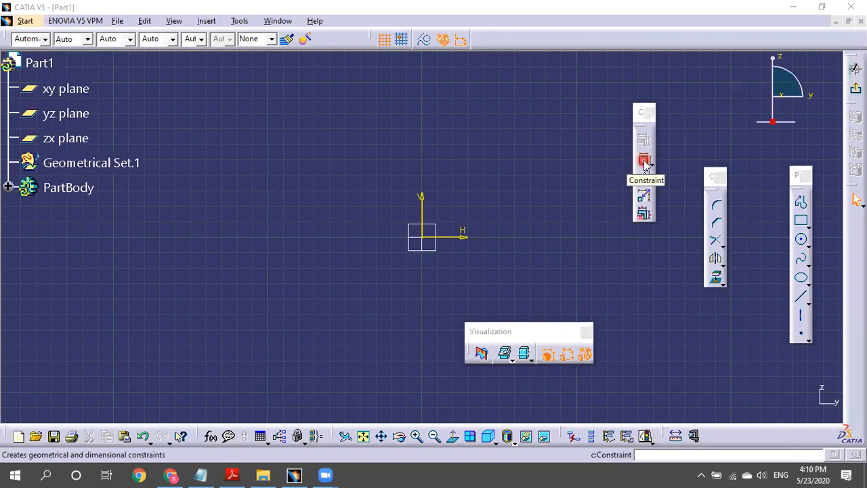
pyautogui.click(510, 302)
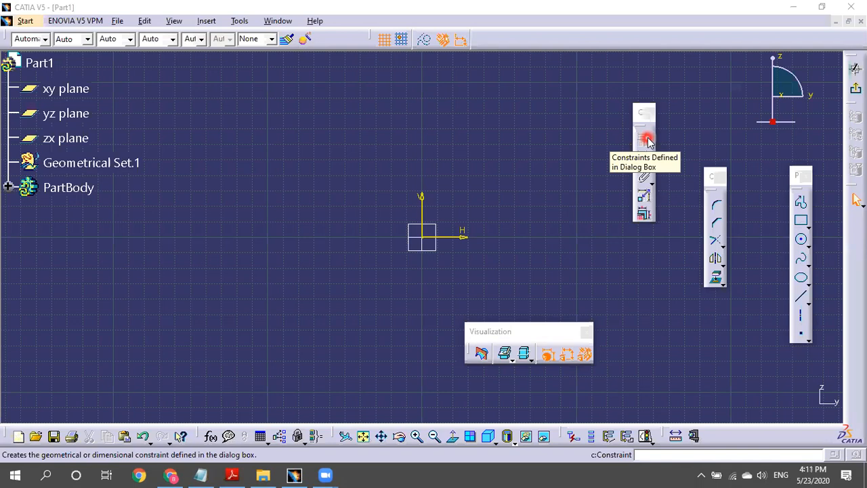
# - Sketch a rectangle about 120 mm wide above the sketch origin, extending across the vertical axis
pyautogui.click(810, 220)
pyautogui.click(711, 236)
pyautogui.click(323, 136)
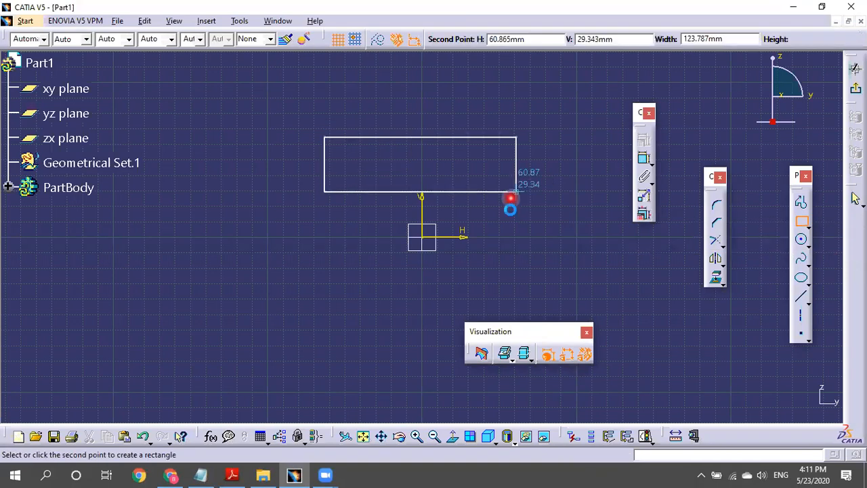
pyautogui.click(507, 208)
# - Reposition the rectangle by pulling its horizontal edges to test how it moves with its constraints
pyautogui.moveTo(473, 209); pyautogui.dragTo(302, 217)
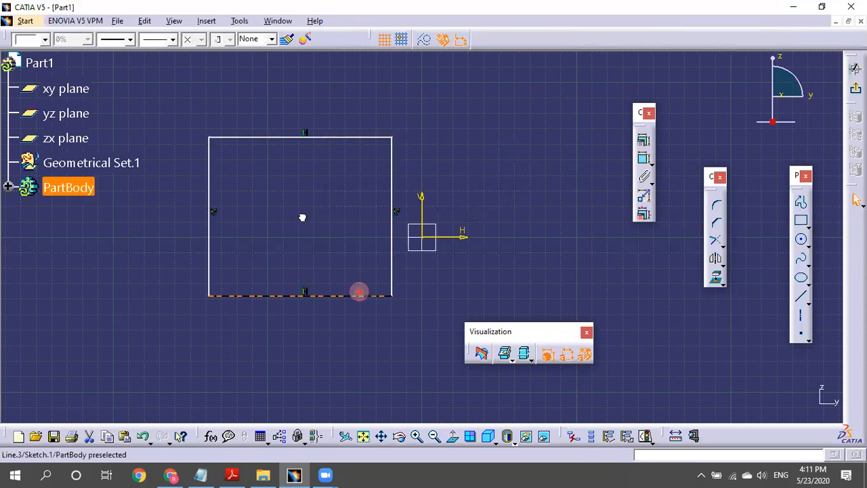
pyautogui.moveTo(310, 137)
pyautogui.mouseDown()
pyautogui.moveTo(504, 105)
pyautogui.moveTo(534, 132)
pyautogui.mouseUp()
pyautogui.moveTo(502, 278); pyautogui.dragTo(380, 334, button='middle')
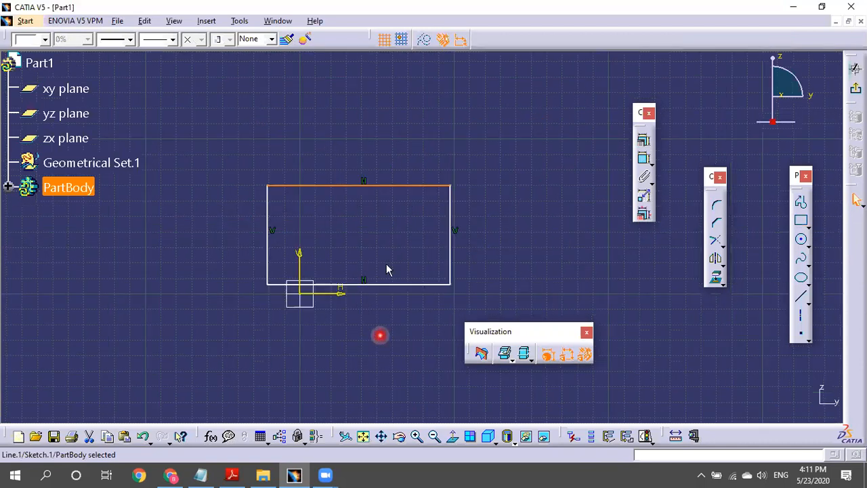
pyautogui.keyDown('ctrl'); pyautogui.moveTo(554, 211); pyautogui.dragTo(558, 210, button='middle'); pyautogui.keyUp('ctrl')
pyautogui.moveTo(619, 188); pyautogui.dragTo(638, 110, button='middle')
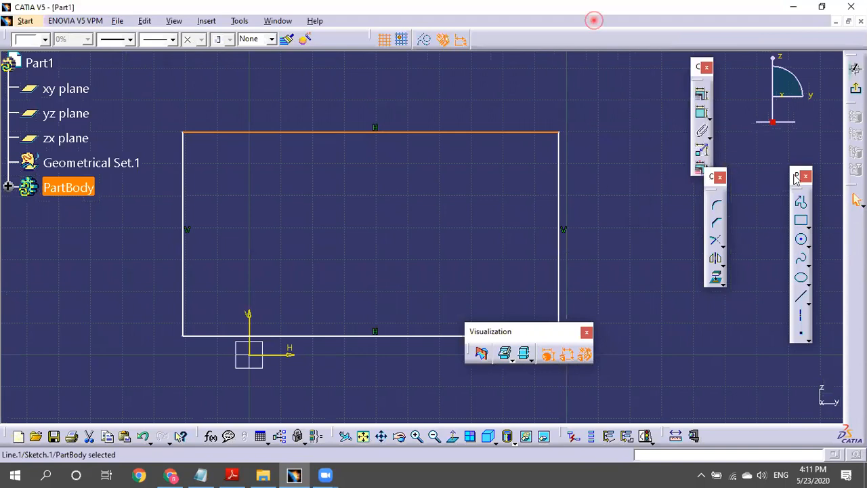
# - Dock the floating Operation and Profile sketch toolbars above the viewport
pyautogui.moveTo(711, 176); pyautogui.dragTo(594, 20)
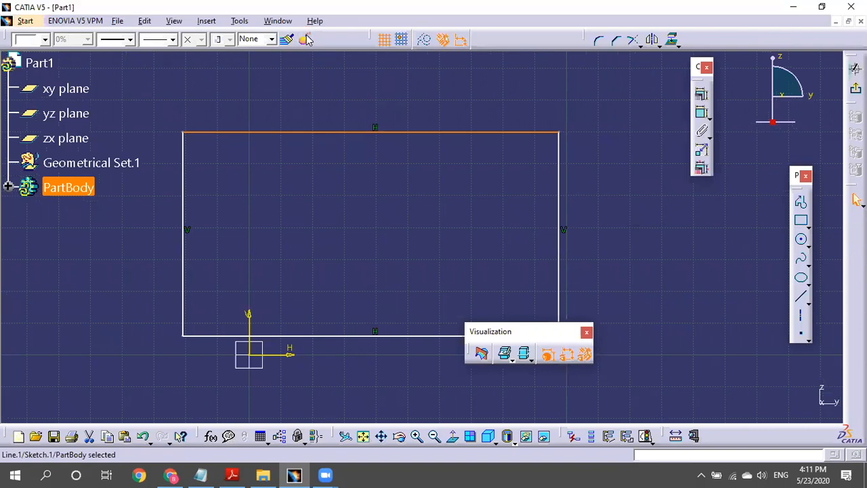
pyautogui.moveTo(130, 69); pyautogui.dragTo(133, 70)
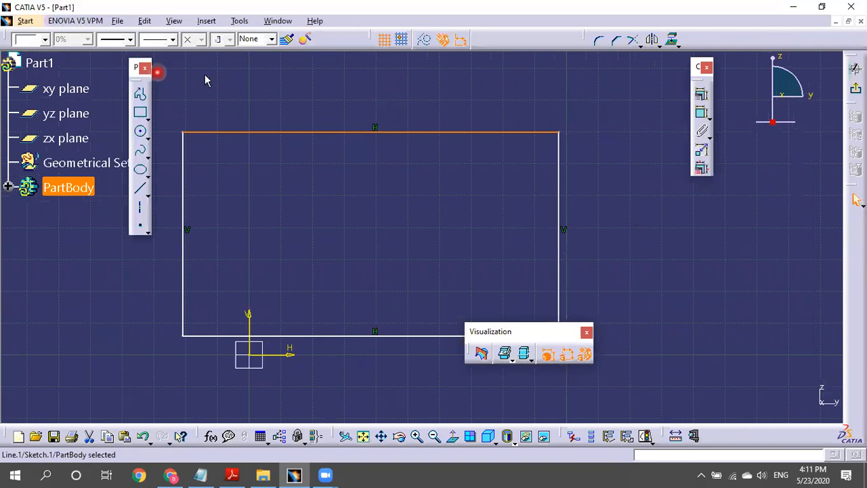
pyautogui.click(701, 37)
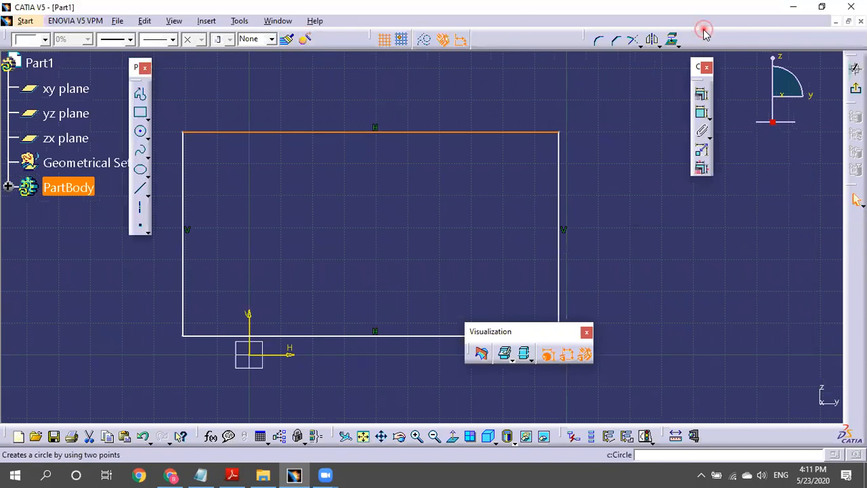
# - Pull the rectangle's top edge to lower it slightly and shift the rectangle clear of the vertical axis
pyautogui.moveTo(655, 174)
pyautogui.mouseDown(button='middle')
pyautogui.moveTo(655, 147)
pyautogui.moveTo(668, 168)
pyautogui.moveTo(670, 161)
pyautogui.mouseUp(button='middle')
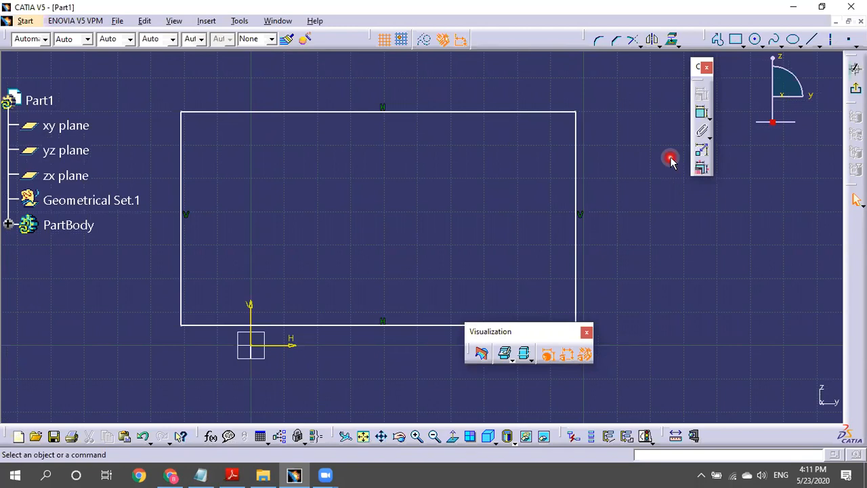
pyautogui.scroll(-1, 668, 161)
pyautogui.moveTo(433, 111); pyautogui.dragTo(540, 137)
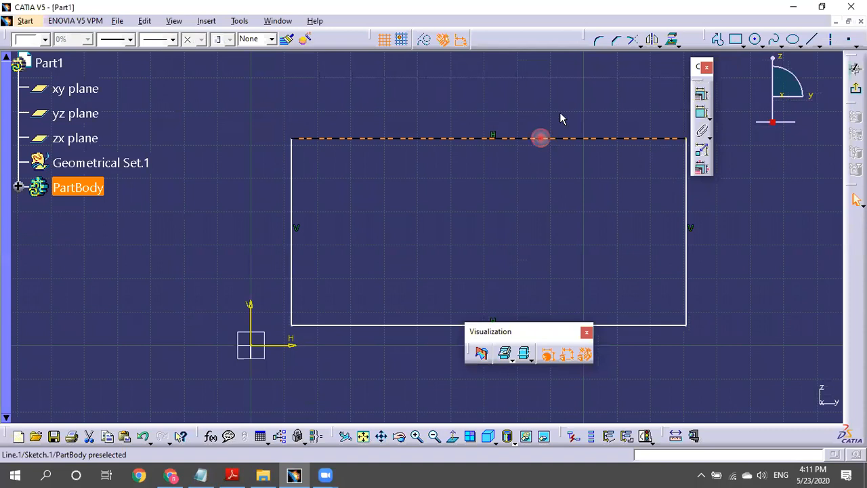
pyautogui.click(559, 115)
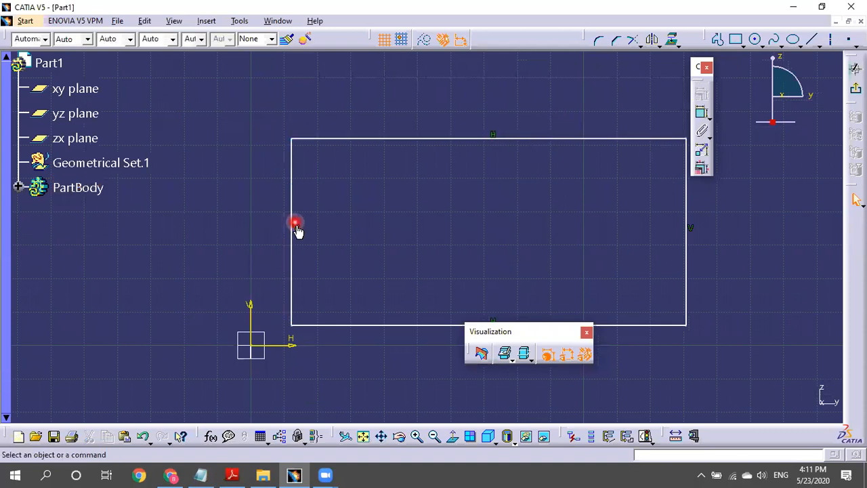
# - Dock the floating Visualization toolbar below the viewport so it no longer covers the rectangle
pyautogui.moveTo(517, 335); pyautogui.dragTo(770, 407)
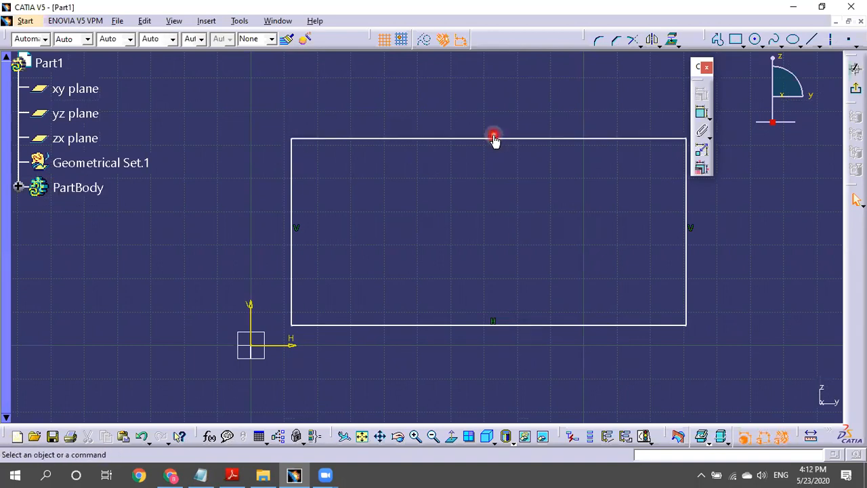
# - Delete the vertical constraint from the rectangle's left edge
pyautogui.click(297, 225)
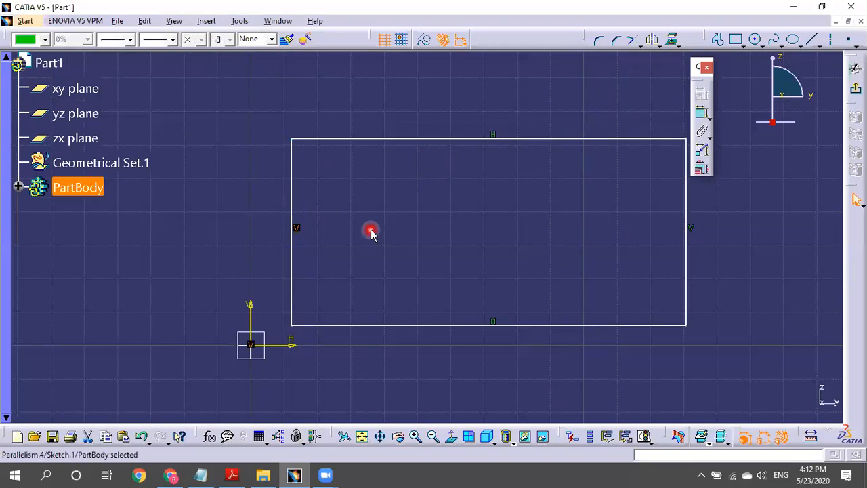
pyautogui.press('Delete')
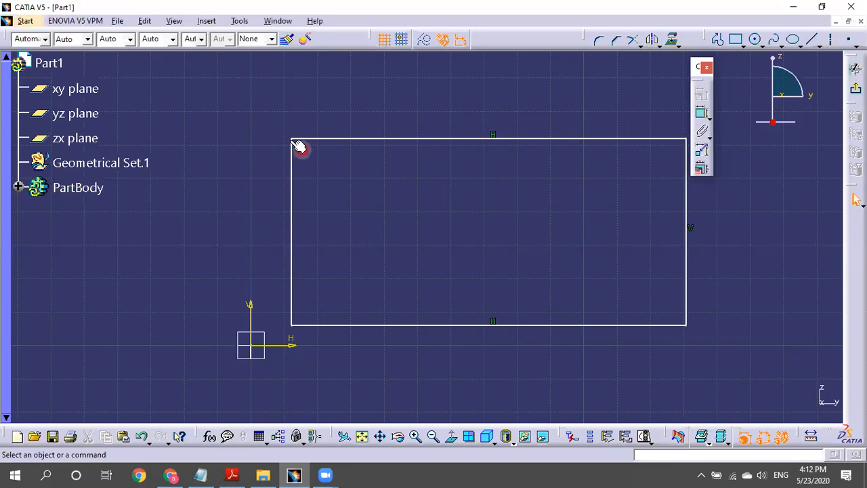
# - Pull the rectangle's upper-left corner inward and slightly down so its unconstrained left edge slants
pyautogui.moveTo(292, 140); pyautogui.dragTo(262, 139)
pyautogui.moveTo(351, 162); pyautogui.dragTo(407, 165)
pyautogui.click(347, 269)
pyautogui.click(440, 275)
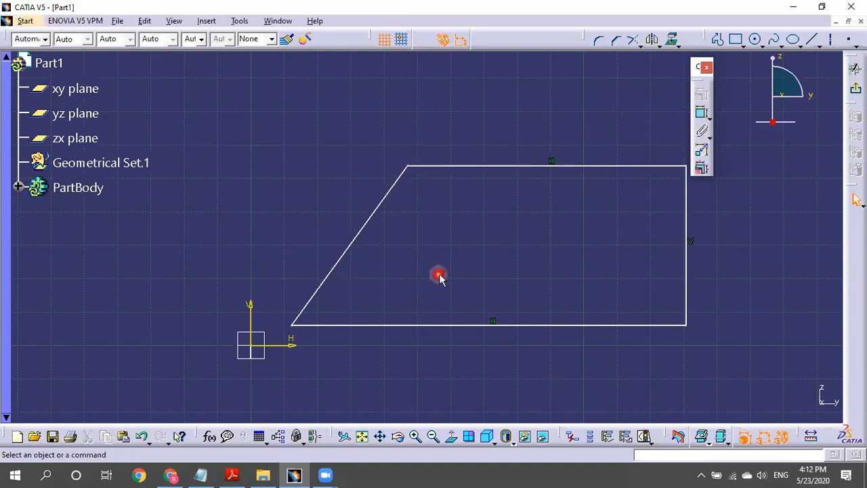
# - Add an angle dimension between the slanted left edge and the bottom edge, placed inside the corner
pyautogui.click(701, 111)
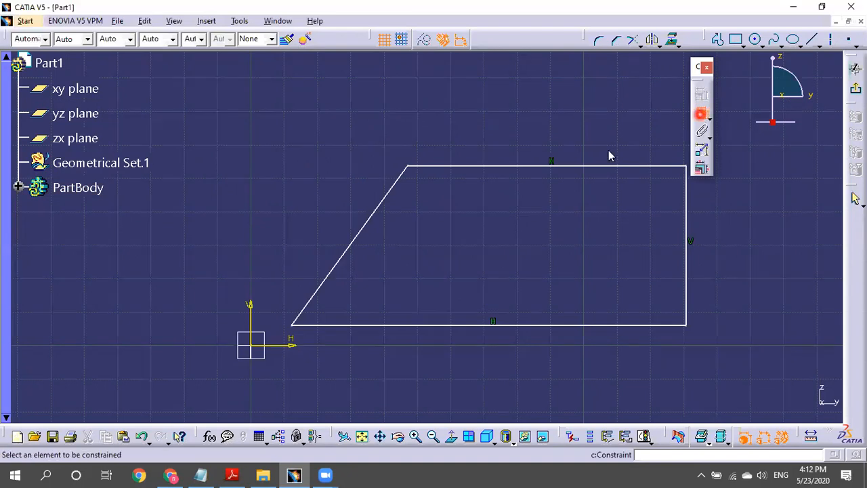
pyautogui.click(322, 298)
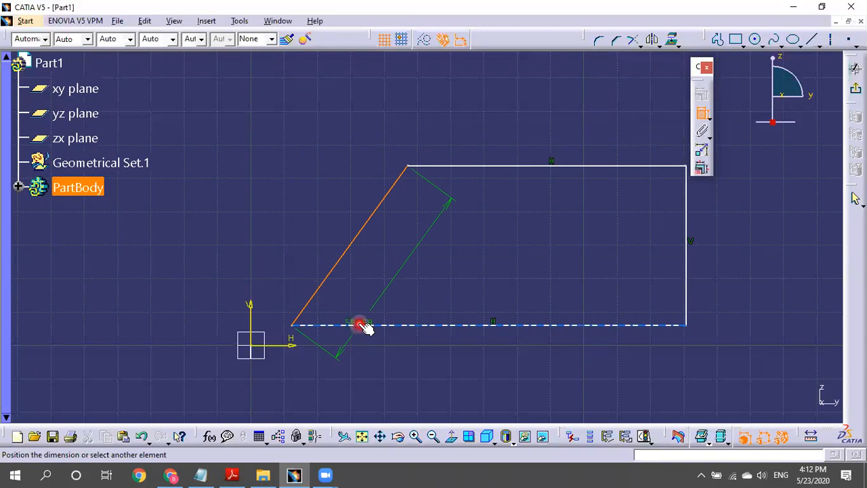
pyautogui.click(361, 325)
pyautogui.click(357, 304)
pyautogui.click(536, 283)
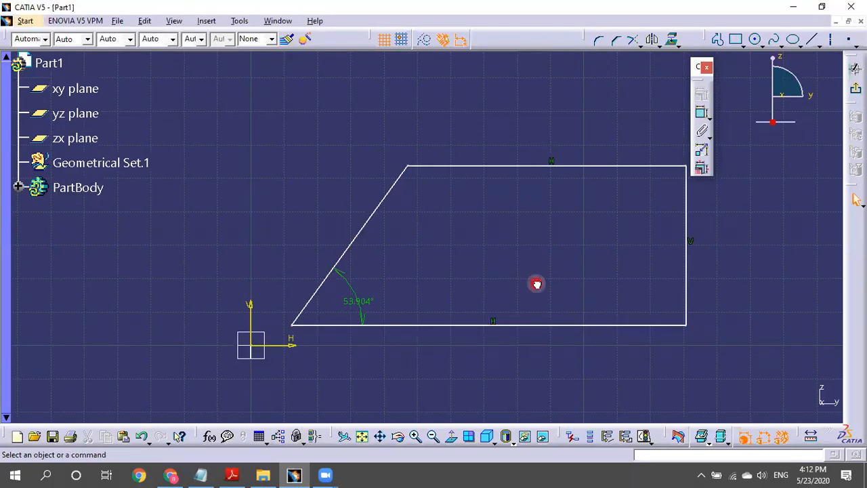
# - Delete the angle dimension between the slanted edge and the bottom edge
pyautogui.click(378, 207)
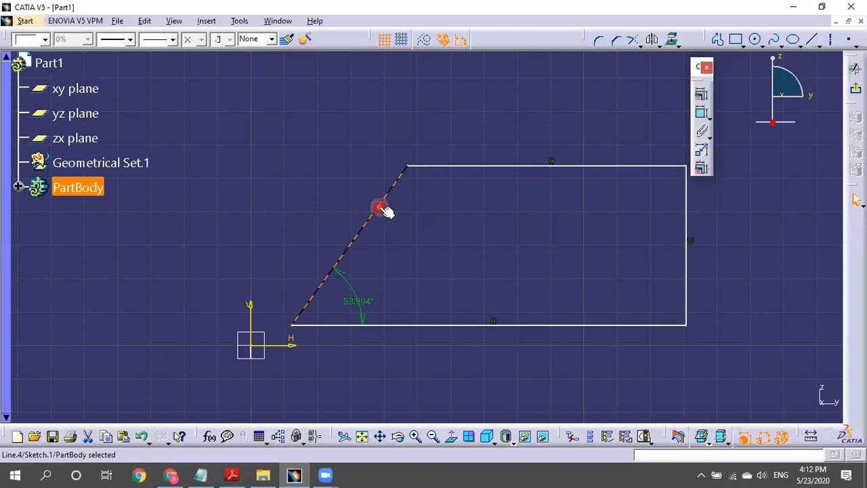
pyautogui.click(366, 302)
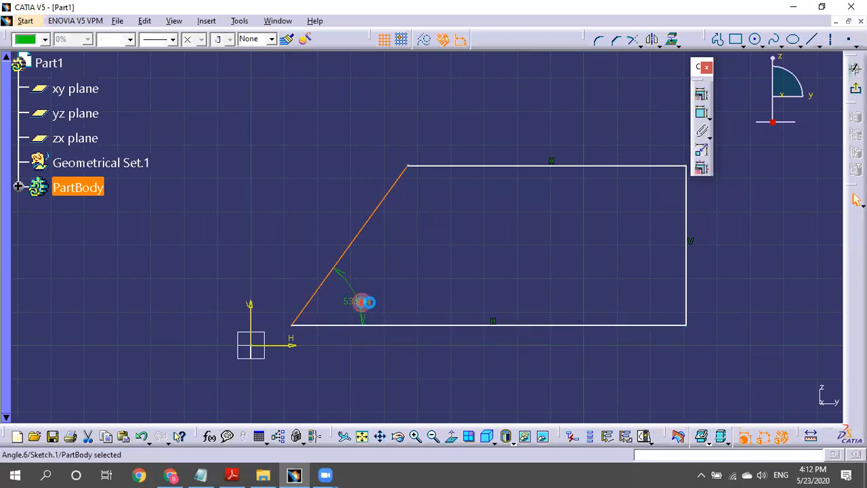
pyautogui.press('Delete')
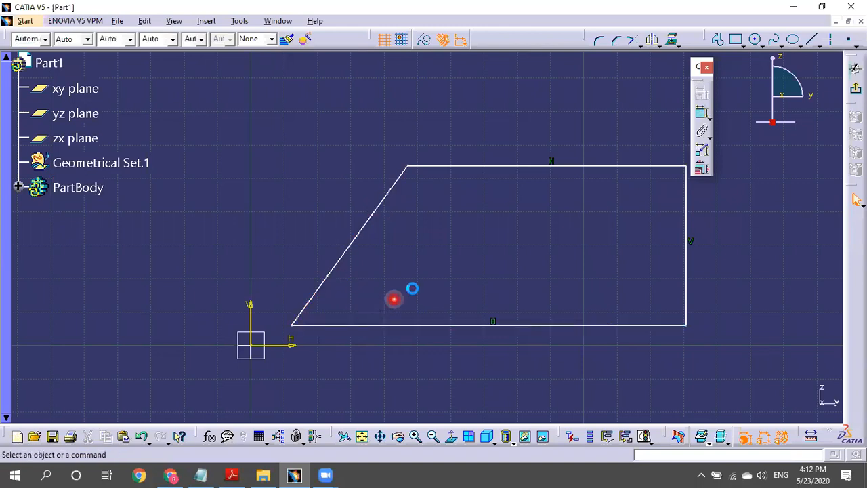
# - Apply a Vertical constraint to the slanted left edge through the Constraint Definition options
pyautogui.click(375, 215)
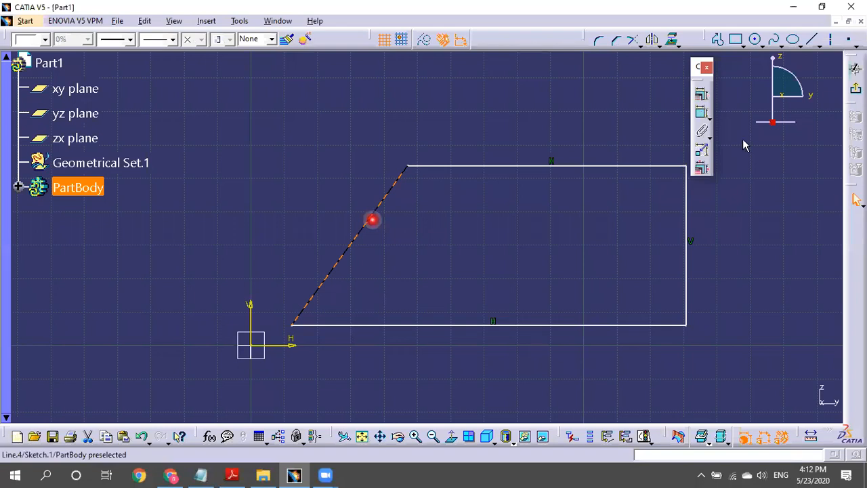
pyautogui.click(393, 219)
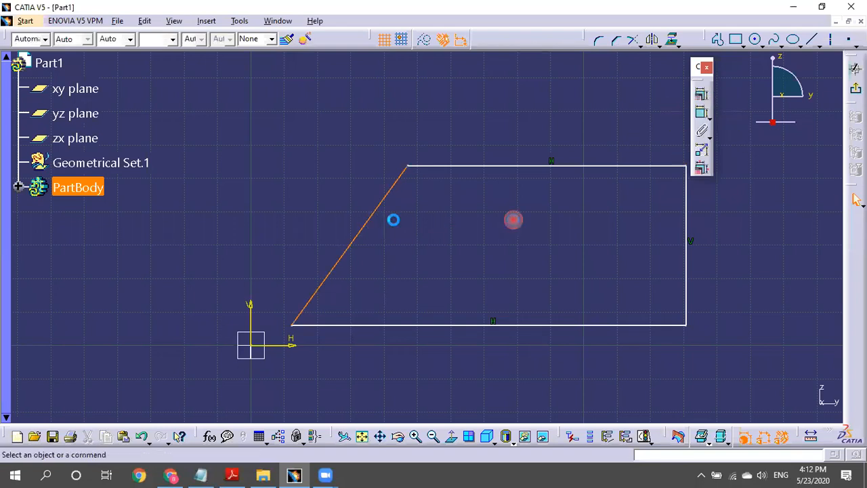
pyautogui.click(380, 205)
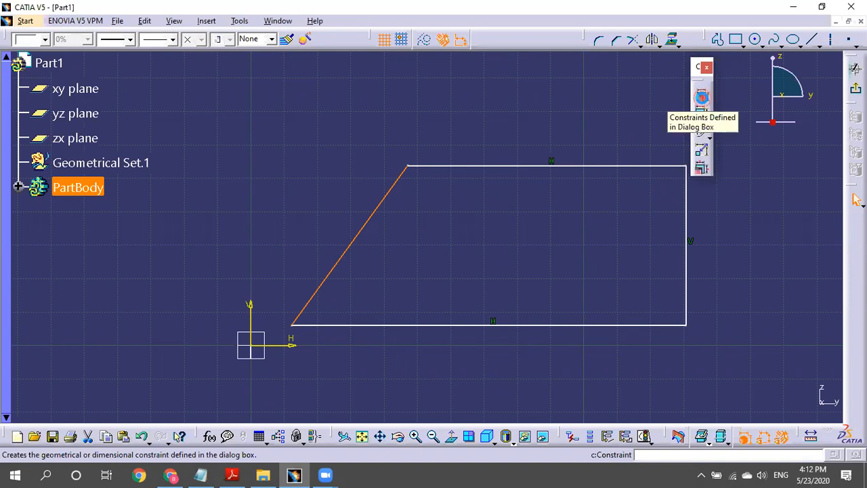
pyautogui.click(702, 100)
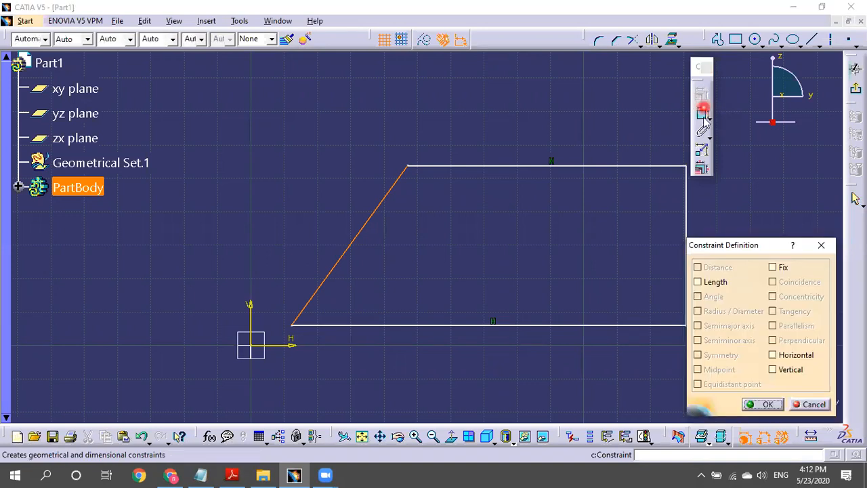
pyautogui.click(781, 370)
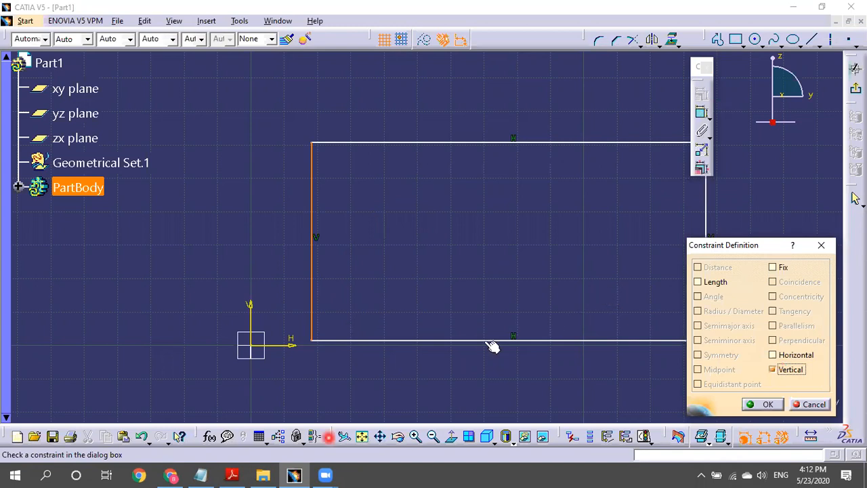
pyautogui.click(446, 300)
pyautogui.click(467, 244)
pyautogui.click(764, 404)
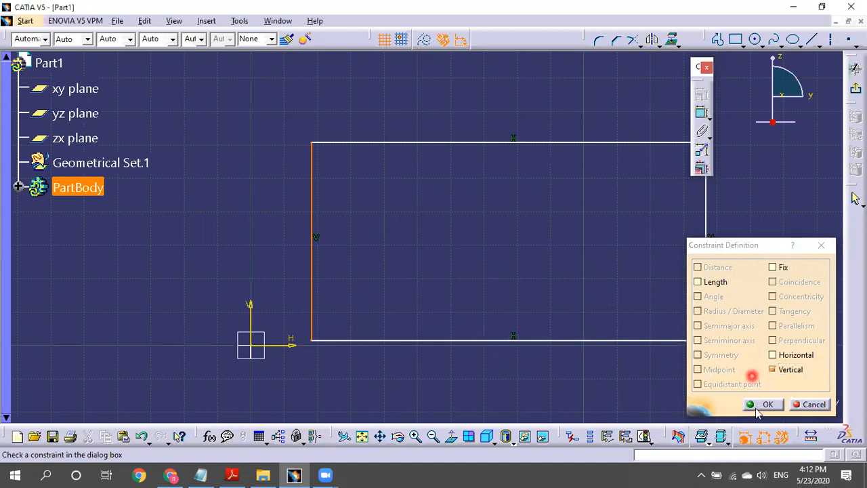
pyautogui.click(560, 263)
# - Dimension the length of the rectangle's right edge, placing the dimension outside the profile
pyautogui.click(702, 95)
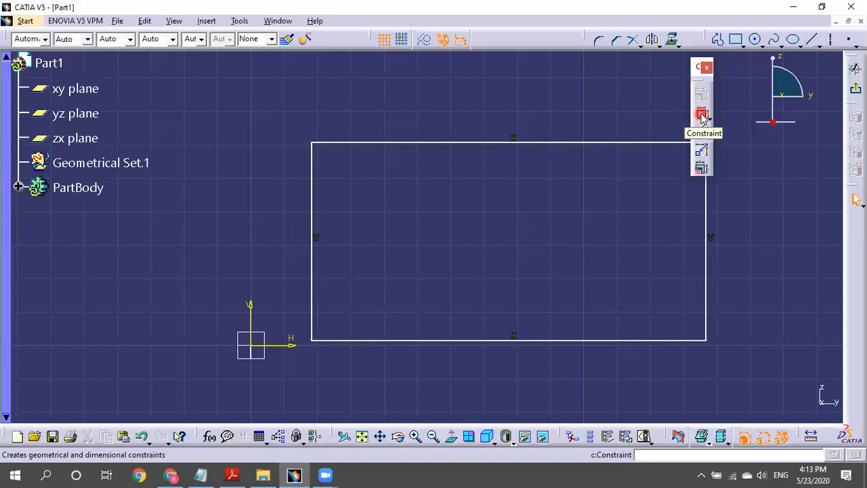
pyautogui.moveTo(643, 230)
pyautogui.mouseDown(button='middle')
pyautogui.moveTo(649, 259)
pyautogui.moveTo(623, 215)
pyautogui.mouseUp(button='middle')
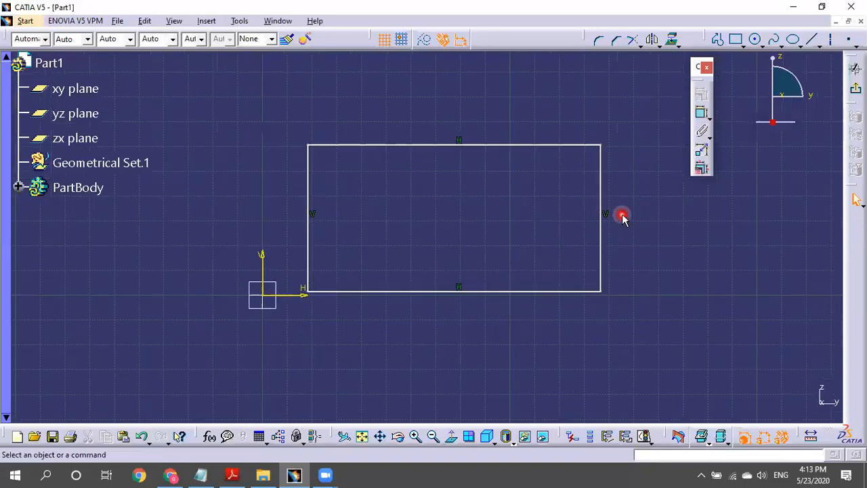
pyautogui.click(702, 113)
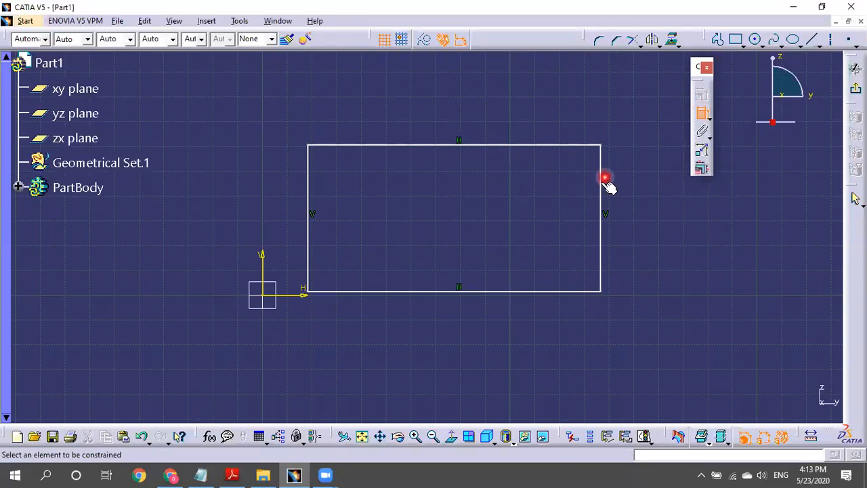
pyautogui.click(600, 181)
pyautogui.click(645, 211)
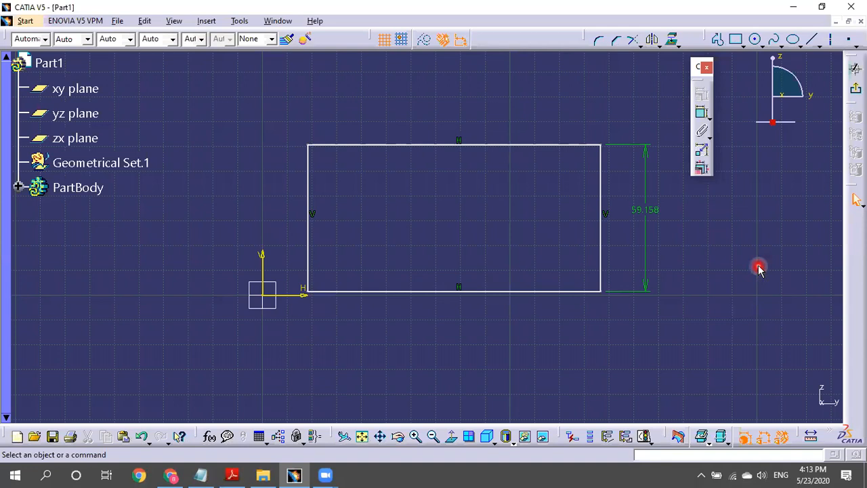
# - Dimension the length of the rectangle's bottom edge, placing the dimension below it
pyautogui.click(702, 117)
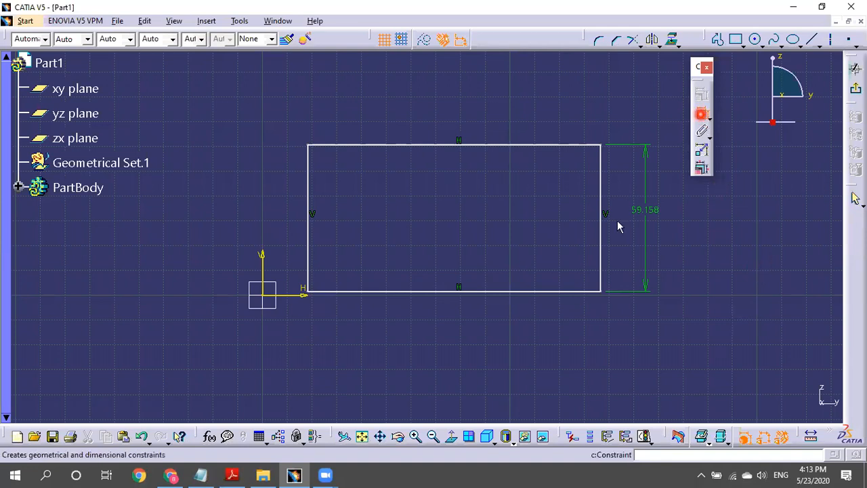
pyautogui.click(534, 292)
pyautogui.click(488, 320)
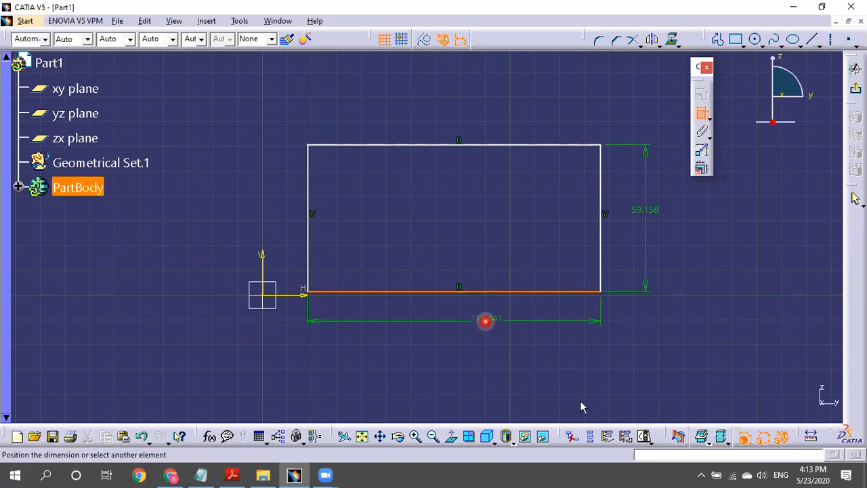
pyautogui.click(483, 318)
# - Set the rectangle's width dimension to 120 mm and its height dimension to 60 mm
pyautogui.doubleClick(484, 318)
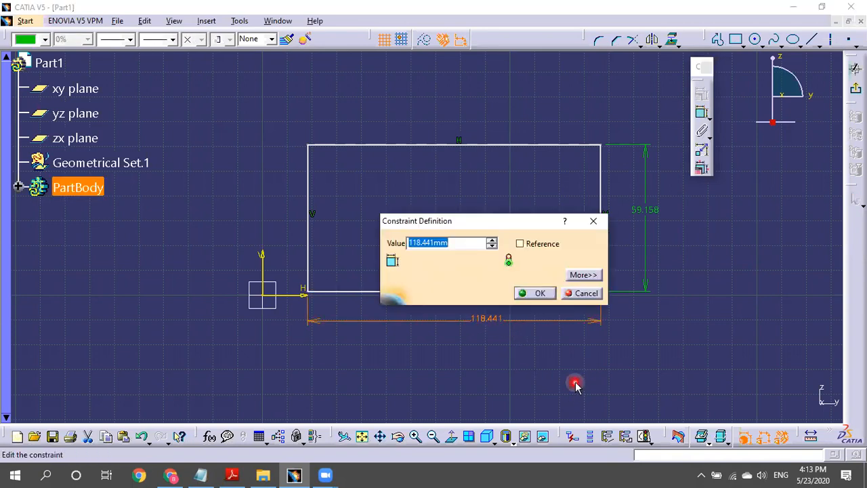
pyautogui.write('120')
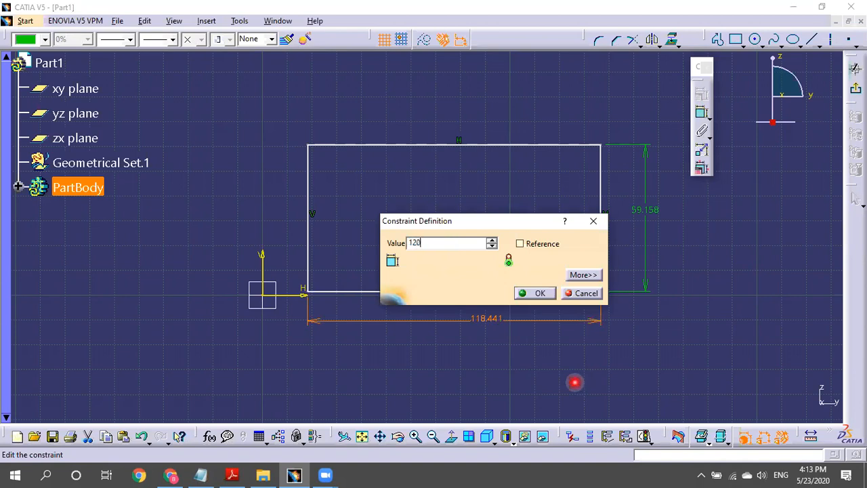
pyautogui.press('Return')
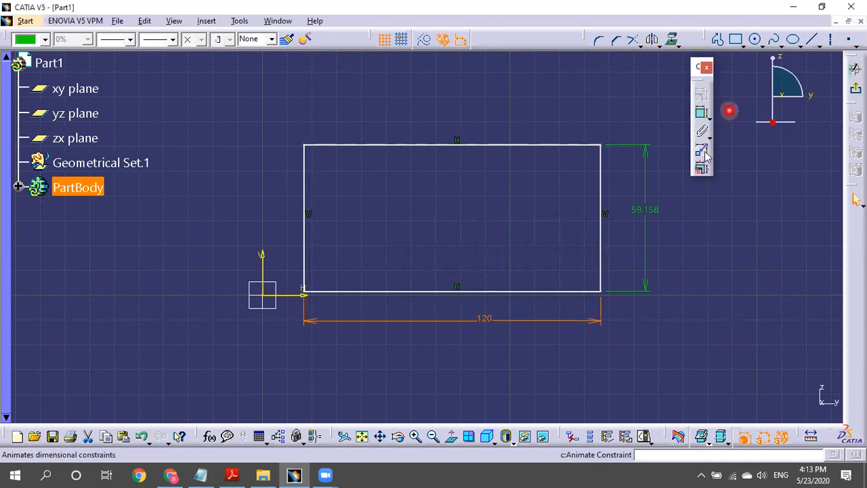
pyautogui.doubleClick(646, 210)
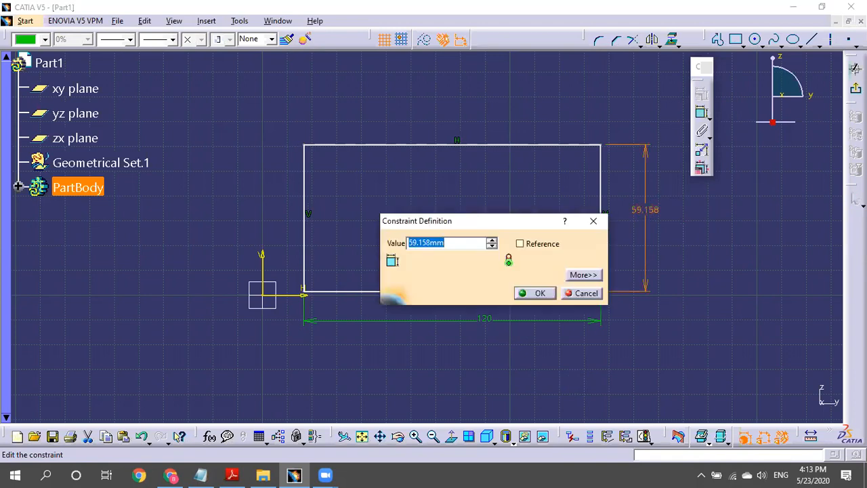
pyautogui.write('1')
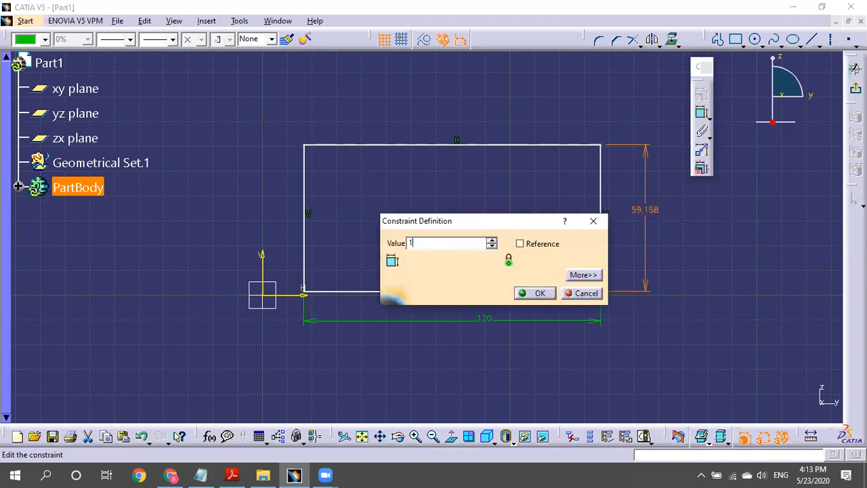
pyautogui.press('Return')
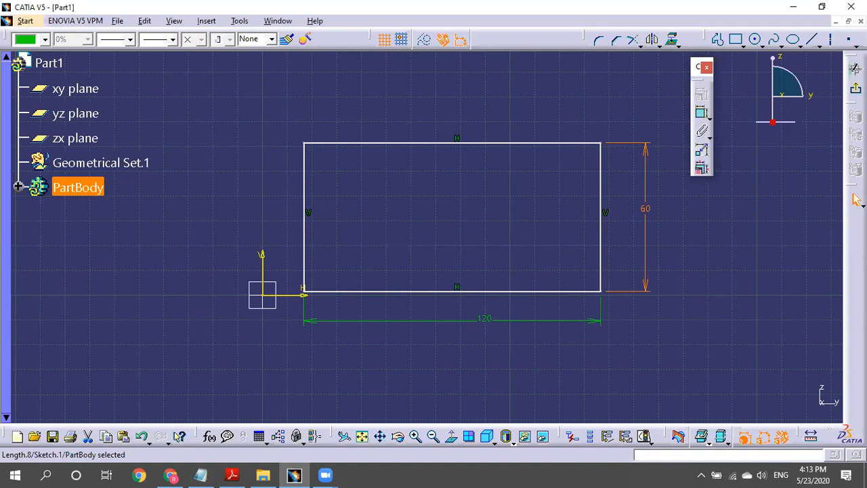
# - Pull the dimensioned rectangle by its bottom edge to move it up and away from the sketch origin
pyautogui.moveTo(510, 288)
pyautogui.mouseDown()
pyautogui.moveTo(498, 290)
pyautogui.moveTo(506, 241)
pyautogui.moveTo(519, 302)
pyautogui.mouseUp()
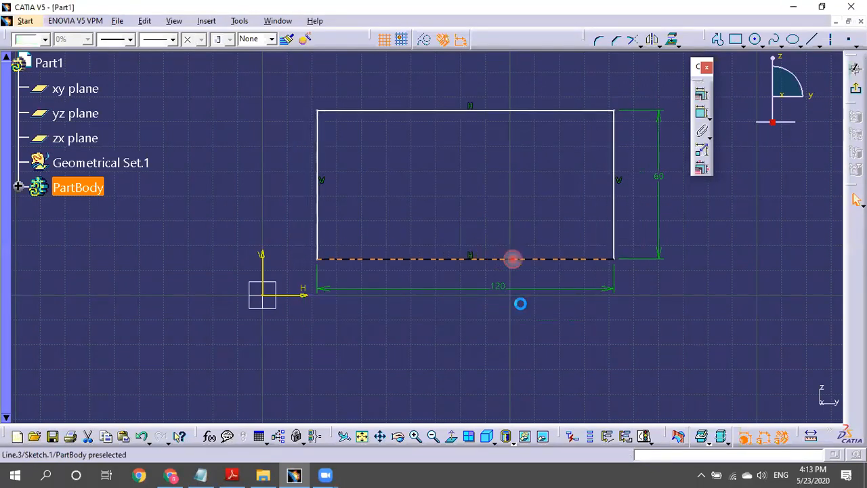
pyautogui.click(526, 305)
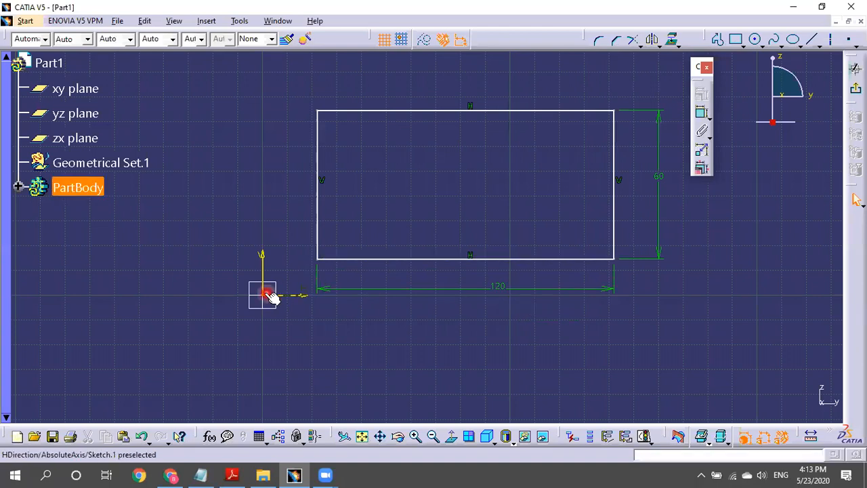
# - Exit the sketch to view the rectangle in 3D, and reopen the sketch for editing
pyautogui.click(856, 88)
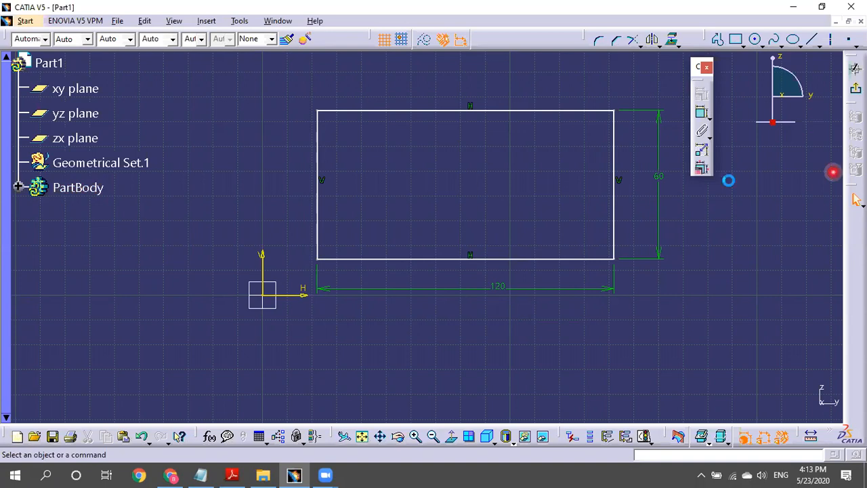
pyautogui.click(517, 312)
pyautogui.click(470, 247)
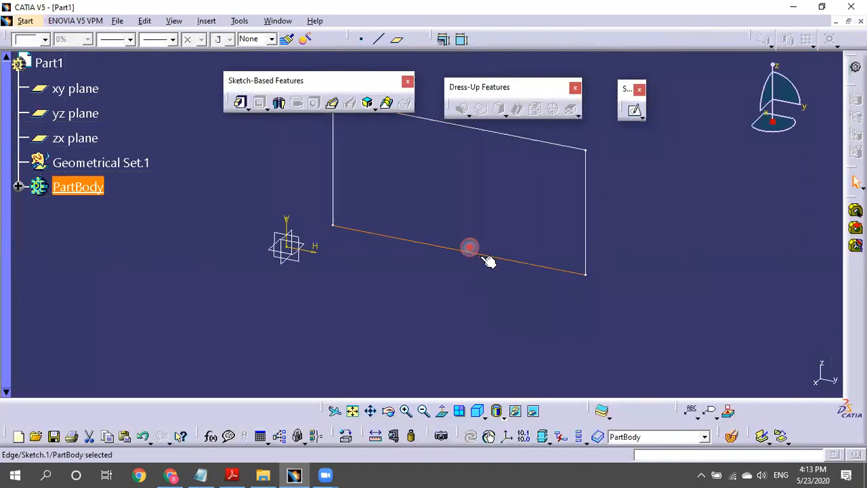
pyautogui.click(573, 200)
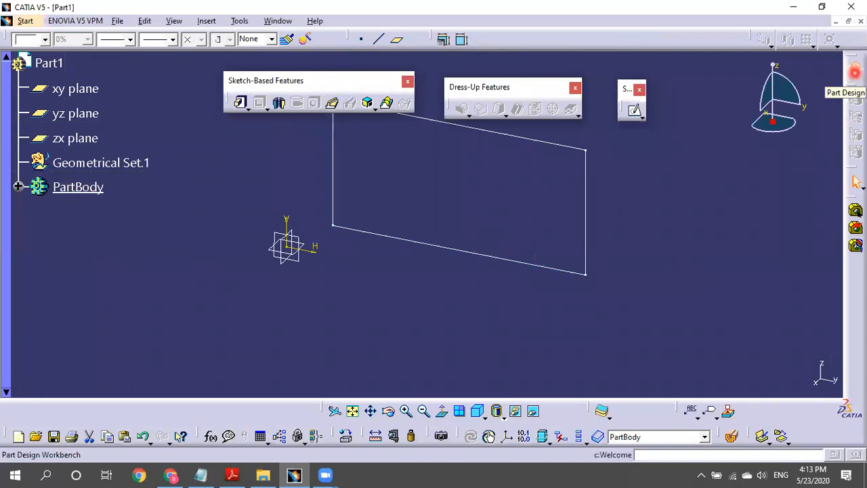
pyautogui.doubleClick(544, 140)
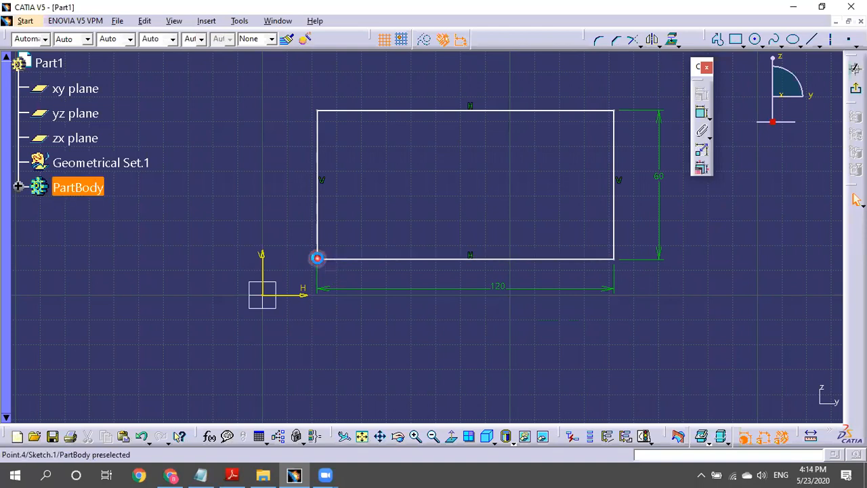
# - Make the rectangle's lower-left corner coincident with the sketch origin
pyautogui.click(318, 259)
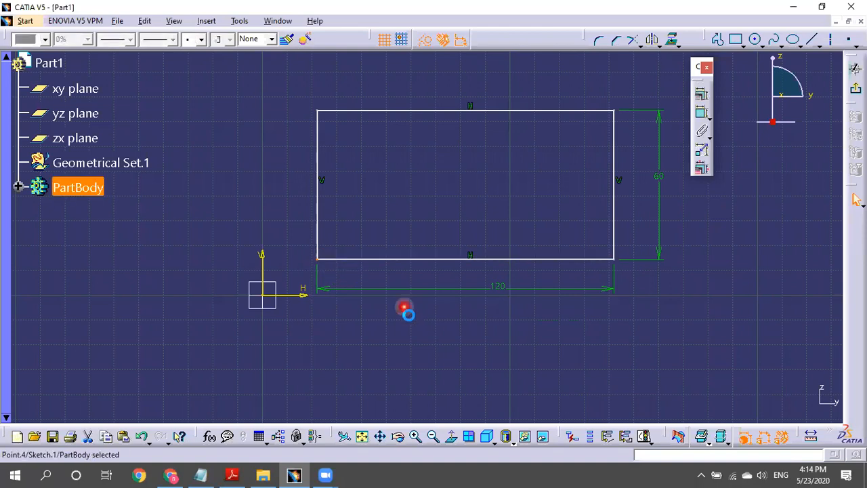
pyautogui.keyDown('ctrl'); pyautogui.click(266, 294); pyautogui.keyUp('ctrl')
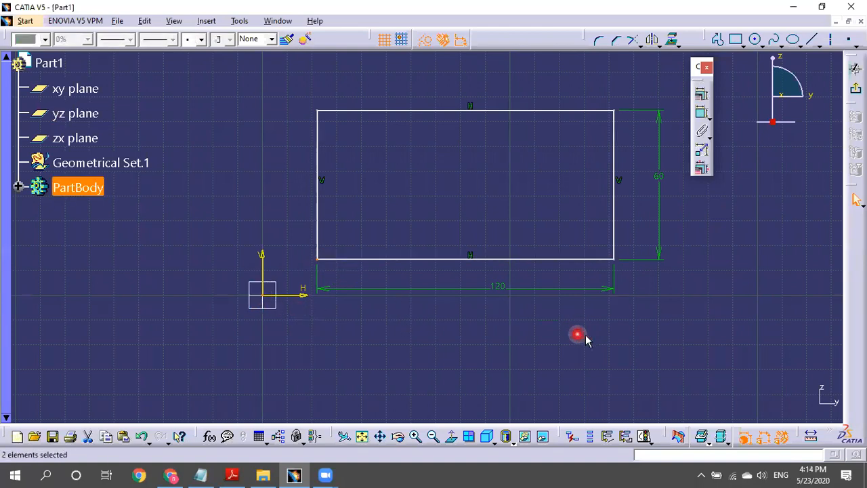
pyautogui.click(702, 96)
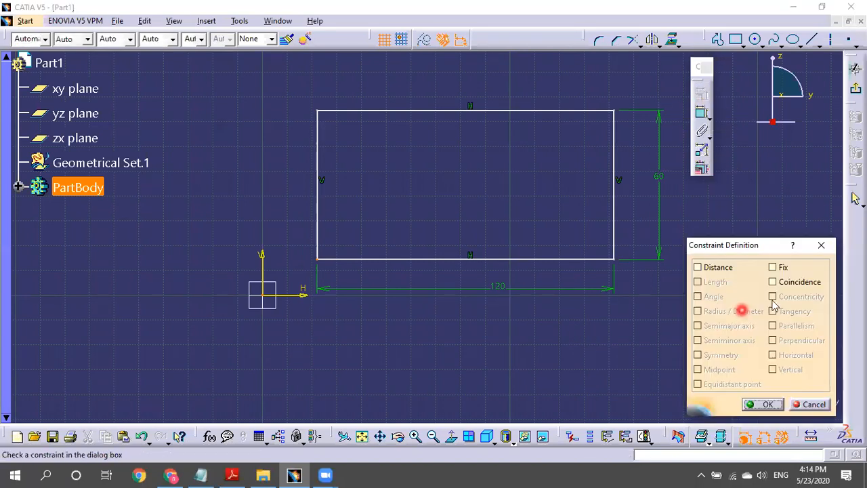
pyautogui.click(775, 284)
pyautogui.click(765, 405)
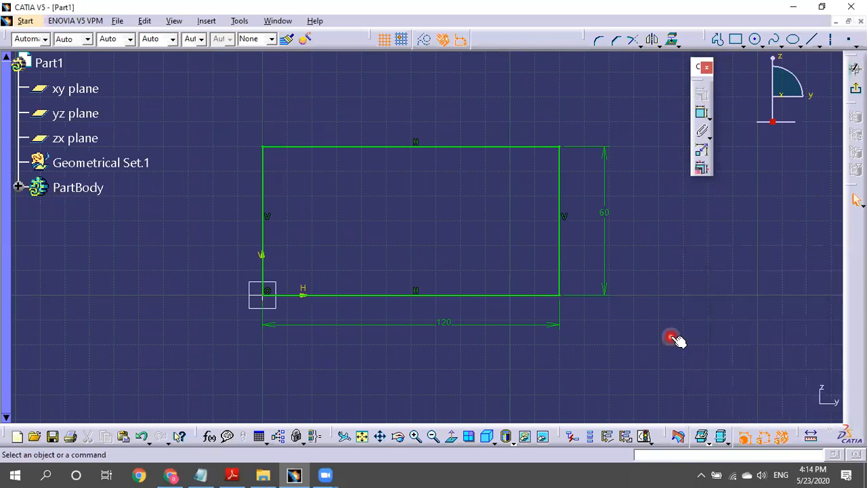
# - Undo the coincidence between the rectangle's lower-left corner and the sketch origin, and clear the selection
pyautogui.hotkey('ctrl', 'z')
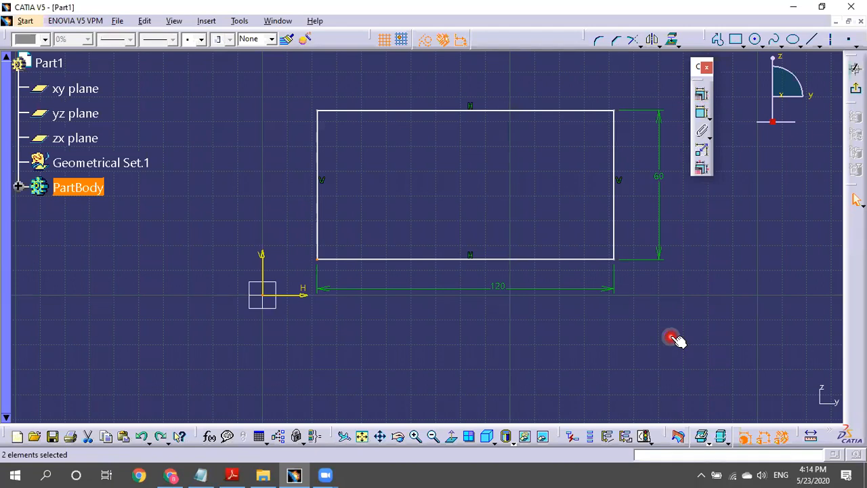
pyautogui.click(670, 341)
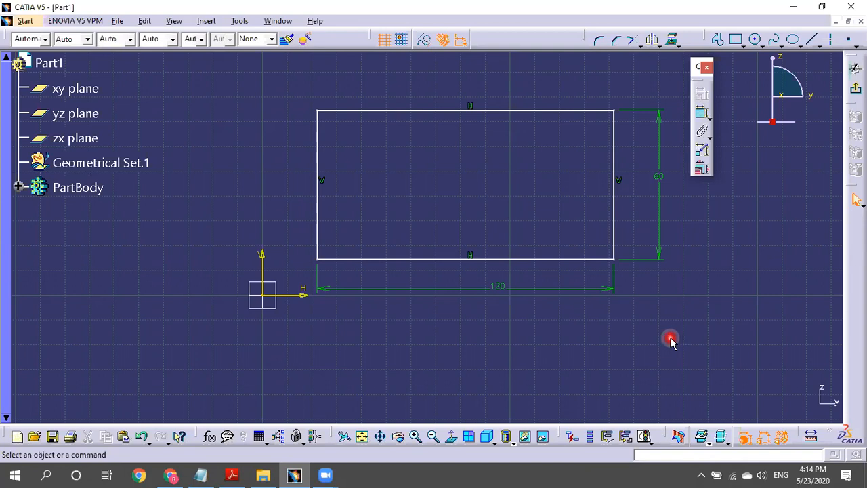
pyautogui.click(584, 187)
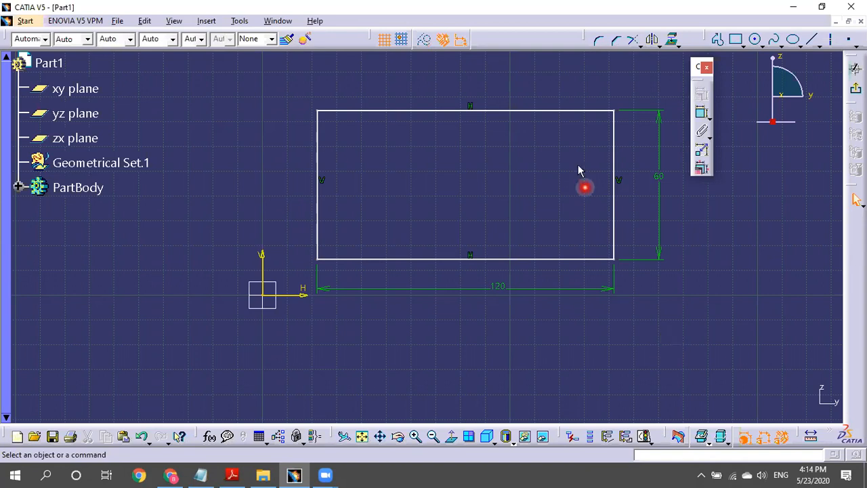
# - Add the on-screen text note "1. Sketch- Fully" over the upper-left part of the sketch
pyautogui.click(225, 141)
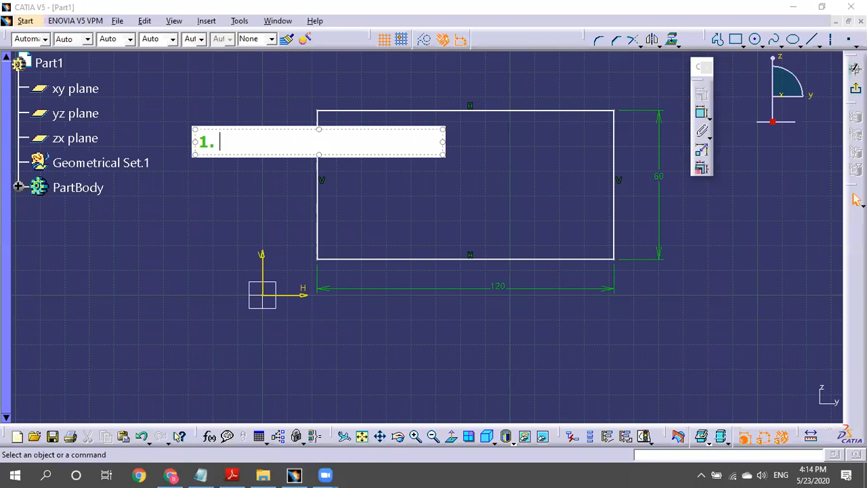
pyautogui.write('1. Skech')
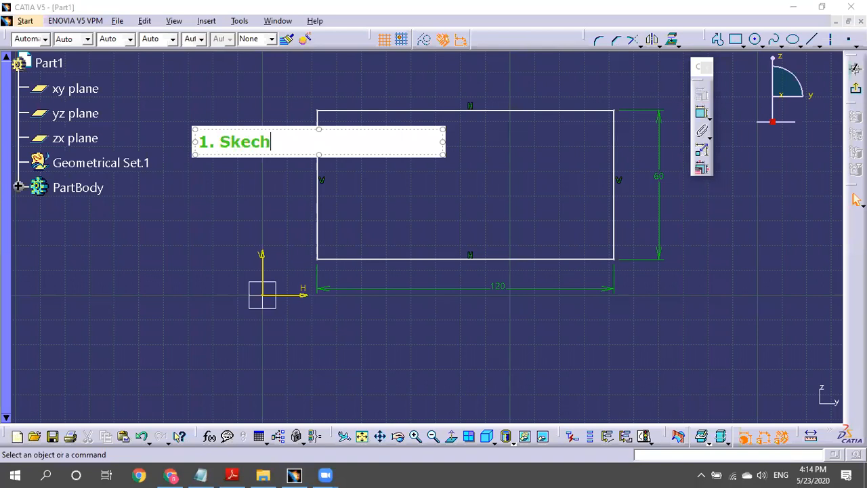
pyautogui.press('BackSpace')
pyautogui.press('BackSpace')
pyautogui.write('tch')
pyautogui.press('BackSpace')
pyautogui.write('Fu')
pyautogui.write('y')
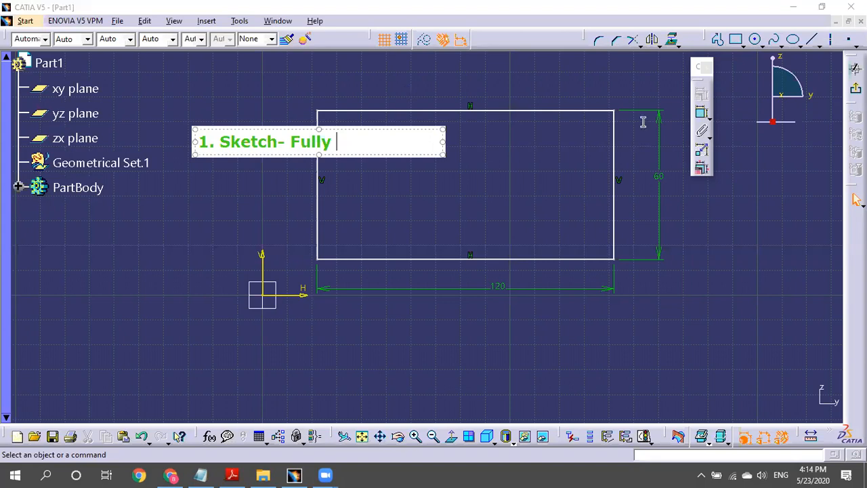
pyautogui.click(702, 114)
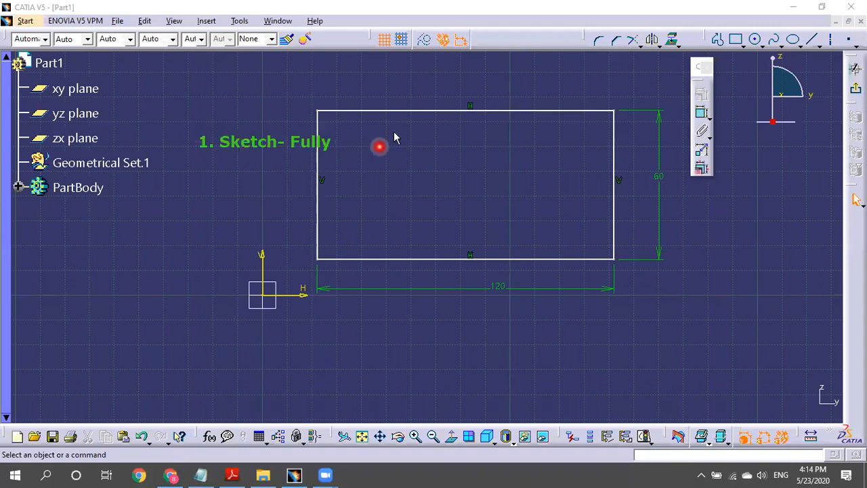
# - Add the on-screen text note "Green Colour" directly below the first note
pyautogui.click(215, 188)
pyautogui.moveTo(292, 177); pyautogui.dragTo(267, 166)
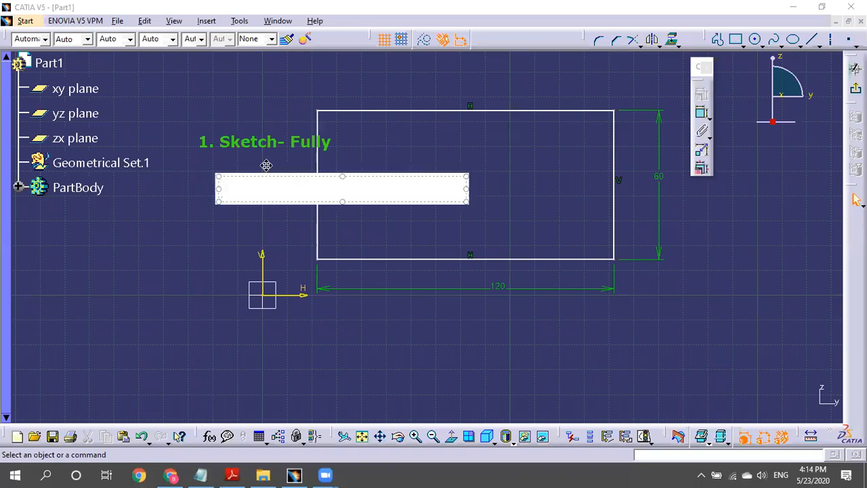
pyautogui.write('G')
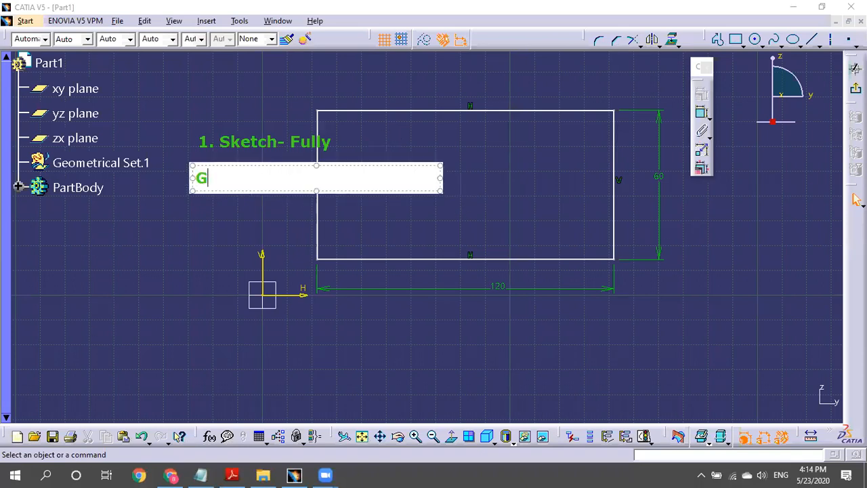
pyautogui.write('reen ')
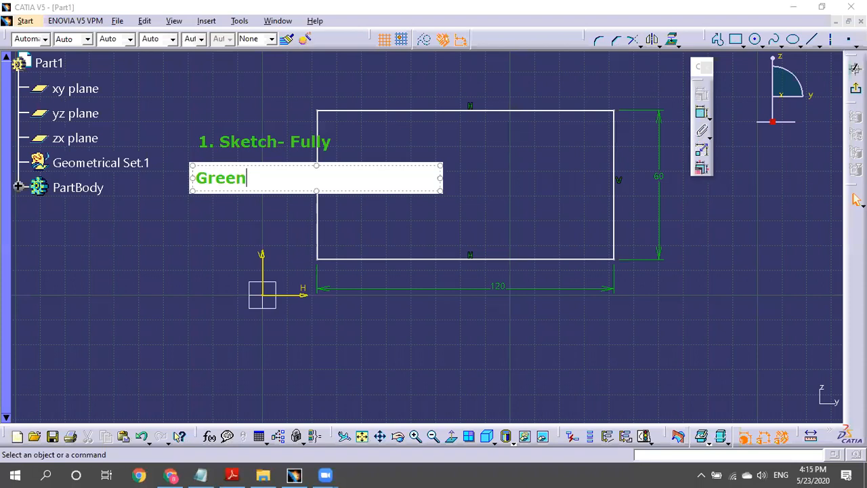
pyautogui.write('Colout')
pyautogui.press('BackSpace')
pyautogui.write('r')
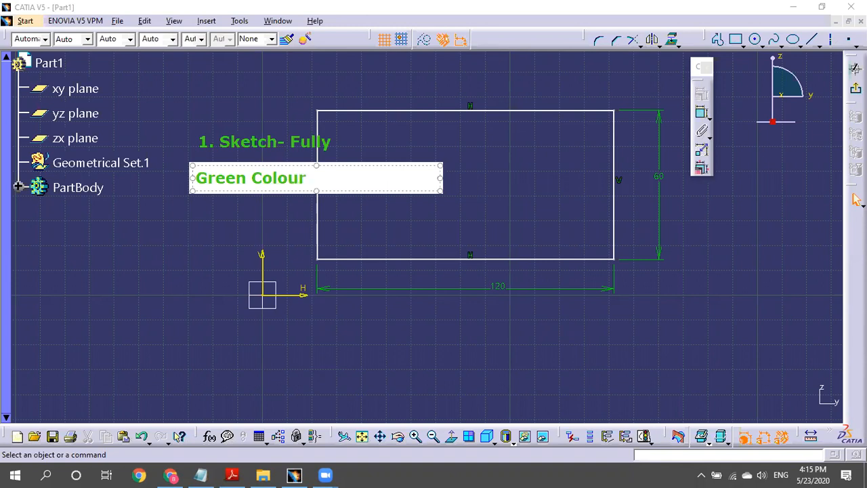
pyautogui.press('Return')
pyautogui.click(507, 183)
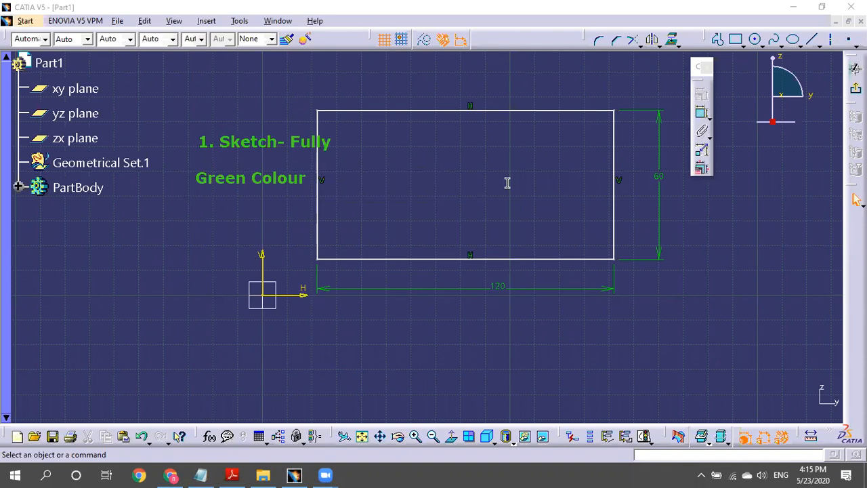
# - Add the on-screen text note "Cons" beside the "1. Sketch- Fully" note, inside the rectangle
pyautogui.click(348, 140)
pyautogui.write('Co')
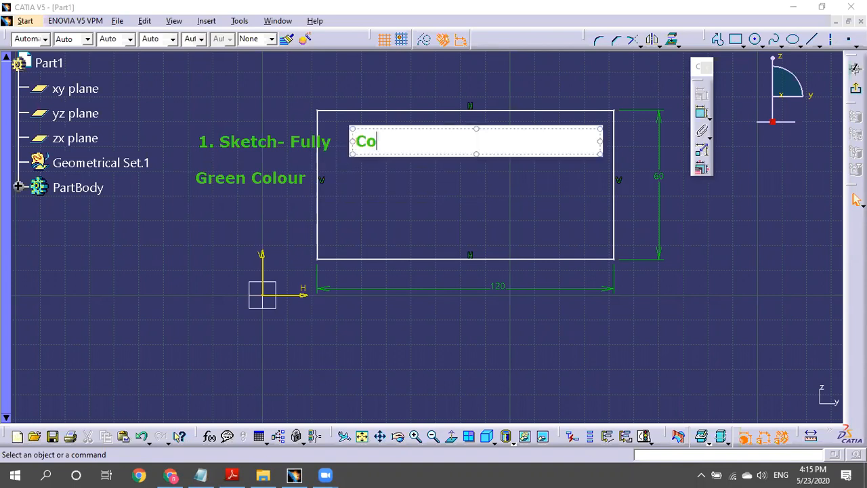
pyautogui.write('nstrin')
pyautogui.press('BackSpace')
pyautogui.press('BackSpace')
pyautogui.write('ai')
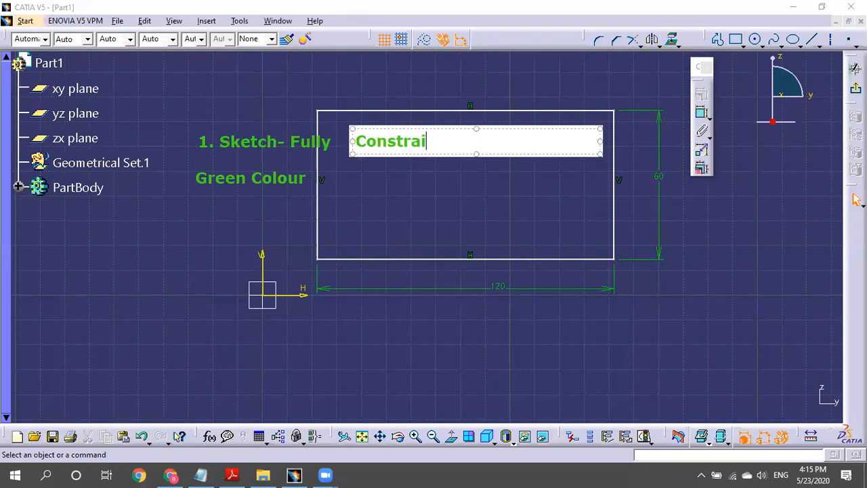
pyautogui.write('nt')
pyautogui.press('BackSpace')
pyautogui.press('BackSpace')
pyautogui.press('BackSpace')
pyautogui.press('BackSpace')
pyautogui.press('BackSpace')
pyautogui.press('BackSpace')
pyautogui.click(700, 115)
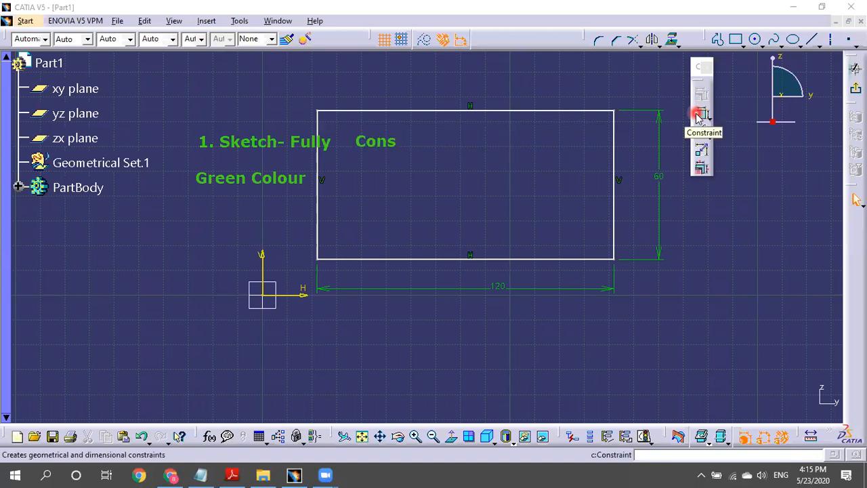
pyautogui.click(402, 140)
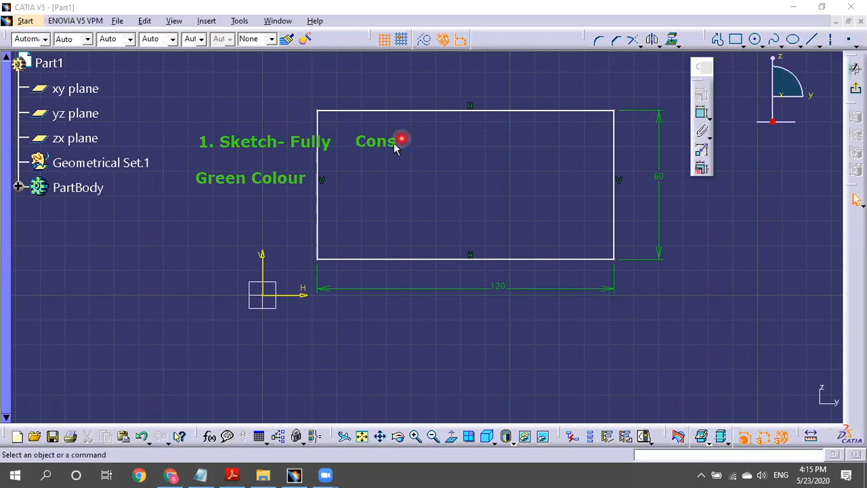
pyautogui.click(362, 142)
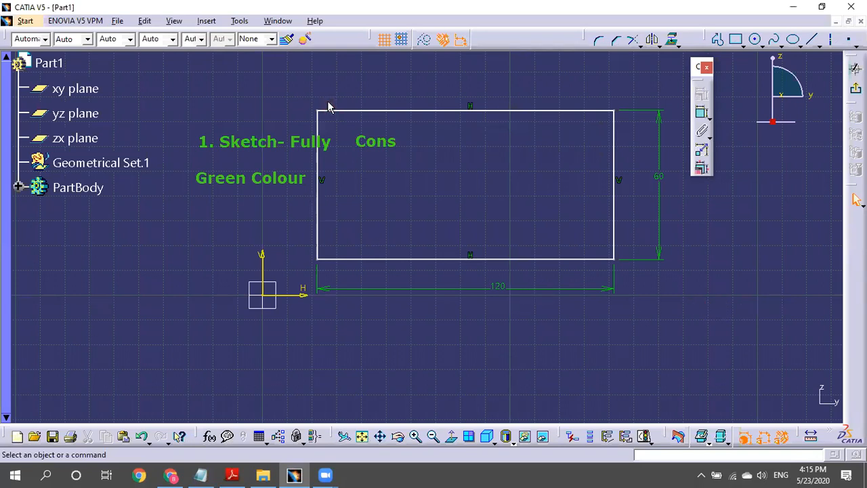
# - Add the on-screen text note "2. White under Constraint" below the "Green Colour" note
pyautogui.click(206, 195)
pyautogui.moveTo(298, 207); pyautogui.dragTo(290, 218)
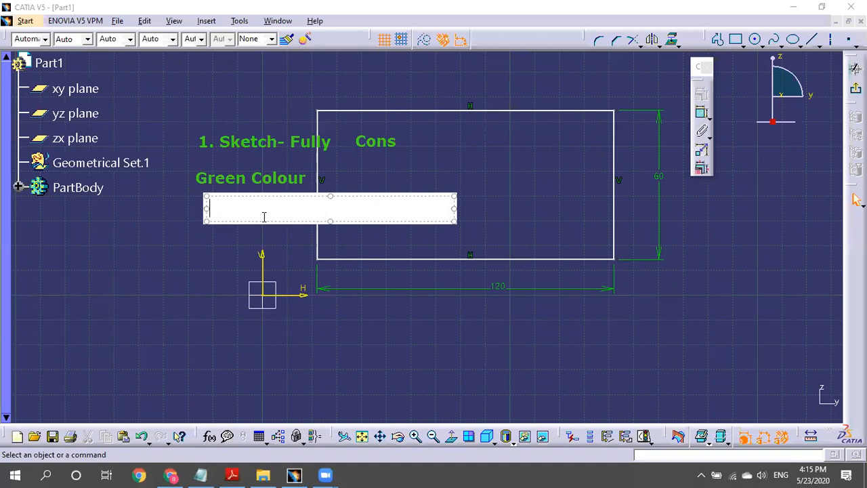
pyautogui.write('White')
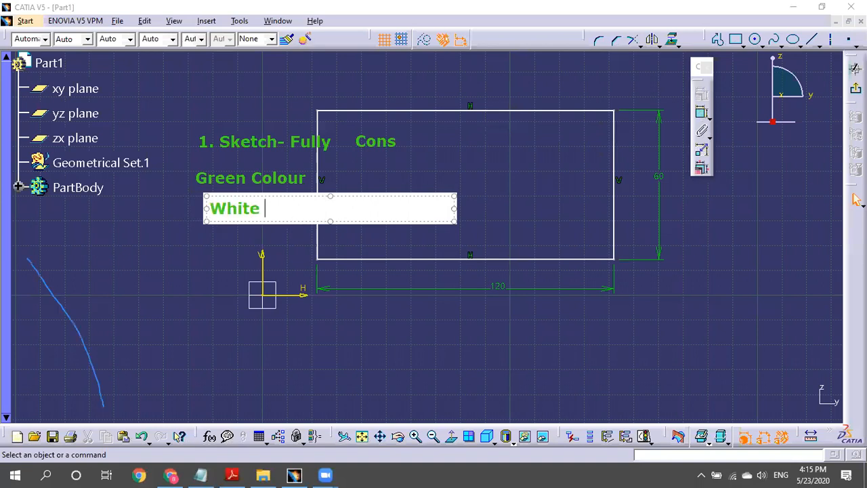
pyautogui.click(208, 203)
pyautogui.write('2.')
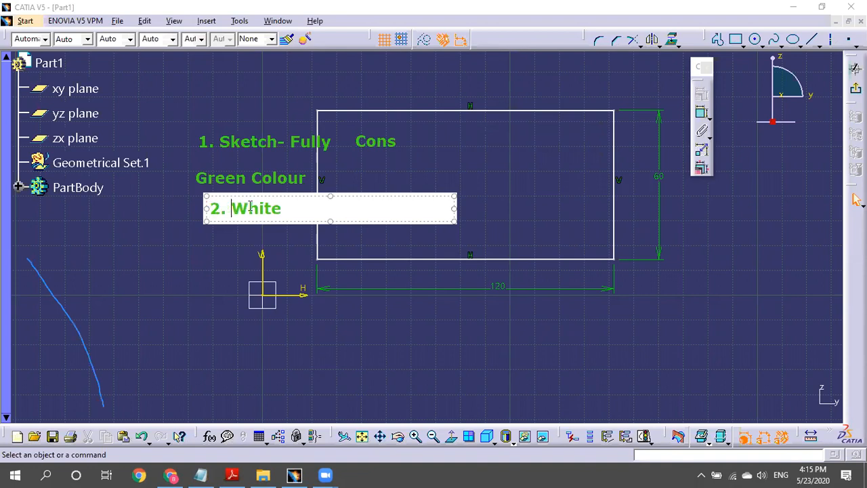
pyautogui.click(318, 206)
pyautogui.write('_')
pyautogui.press('BackSpace')
pyautogui.write('ud')
pyautogui.press('BackSpace')
pyautogui.write('nder Constraint')
pyautogui.press('Return')
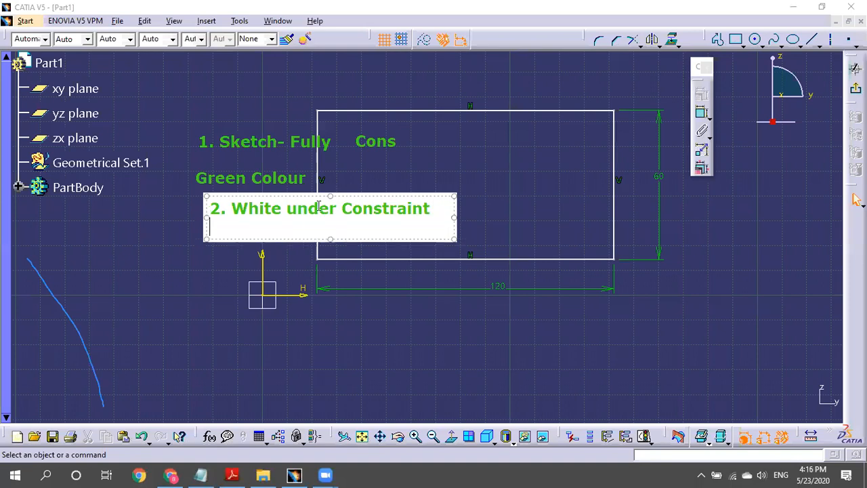
pyautogui.press('BackSpace')
pyautogui.press('Return')
pyautogui.press('BackSpace')
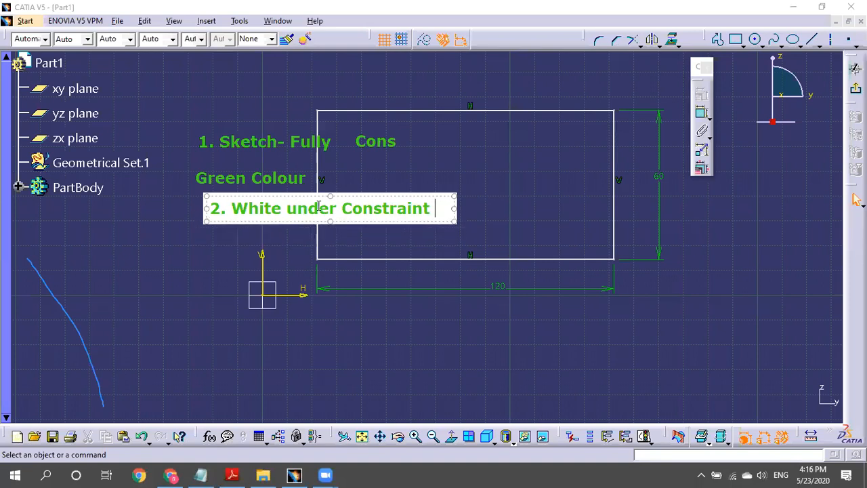
pyautogui.click(527, 185)
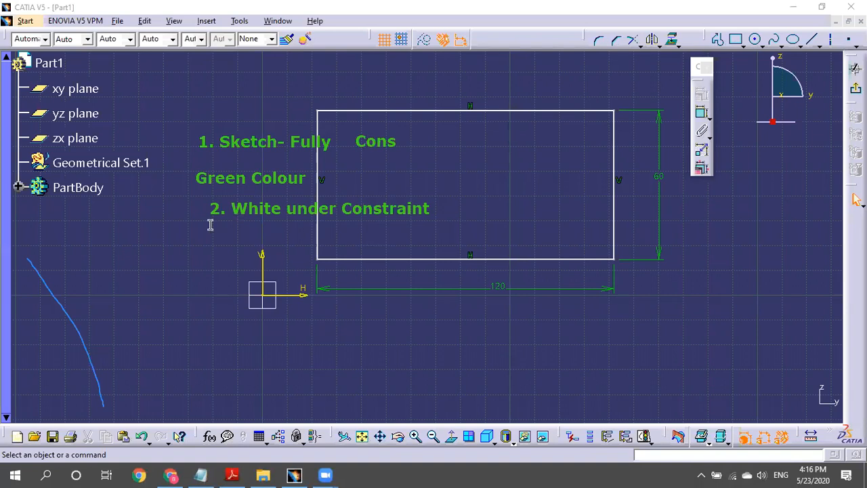
# - Add the on-screen text note "3. Pink over Constriant" below the second numbered note
pyautogui.moveTo(210, 225); pyautogui.dragTo(460, 193)
pyautogui.write('3. Pink over Constrin')
pyautogui.press('BackSpace')
pyautogui.write('ain')
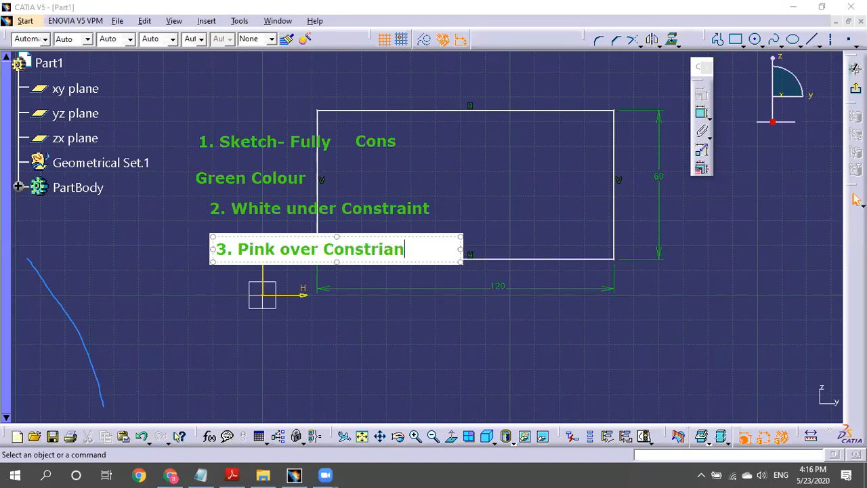
pyautogui.write('t')
pyautogui.press('Return')
pyautogui.click(495, 225)
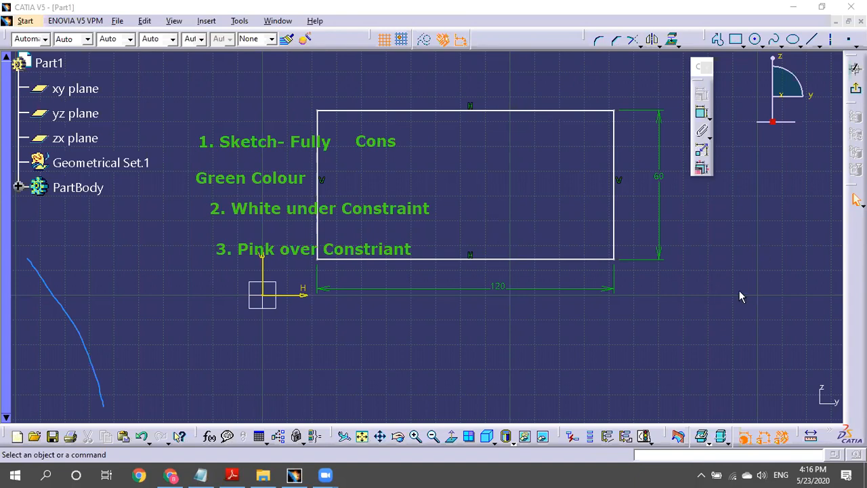
pyautogui.moveTo(621, 282); pyautogui.dragTo(743, 288, button='middle')
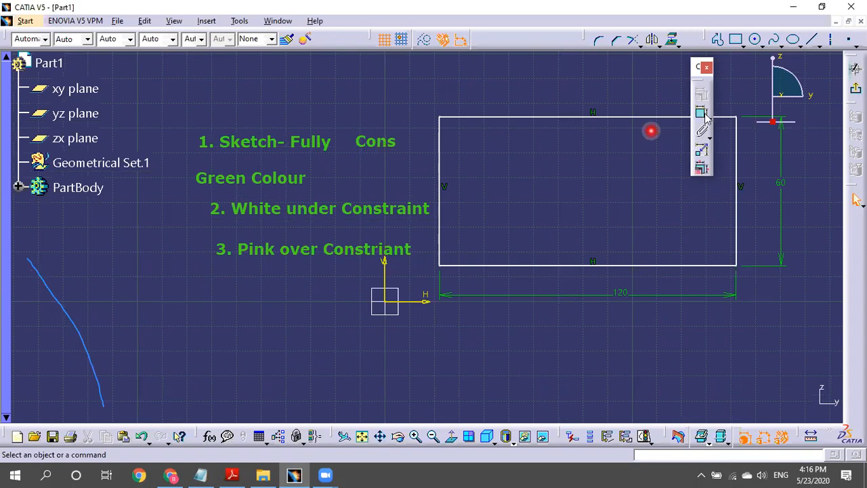
pyautogui.click(475, 268)
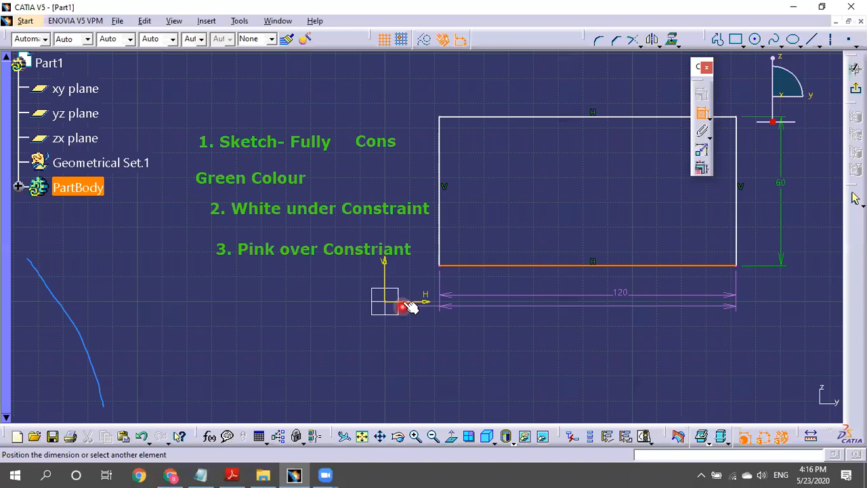
pyautogui.click(702, 113)
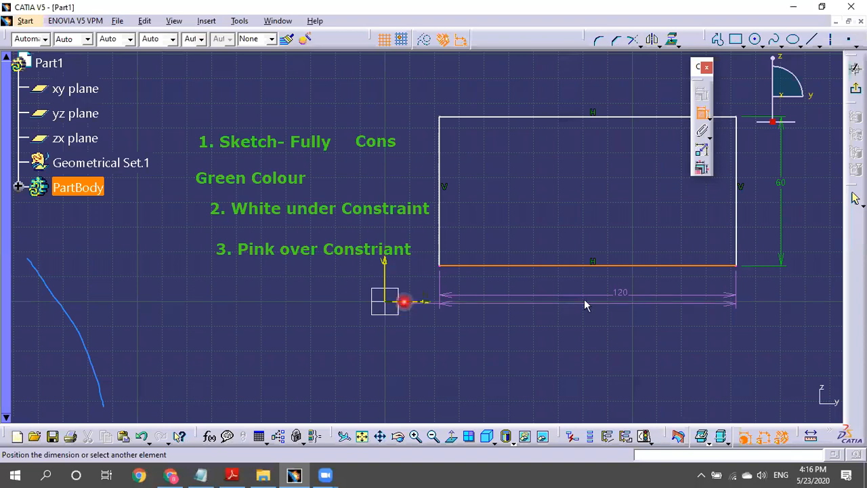
pyautogui.click(573, 268)
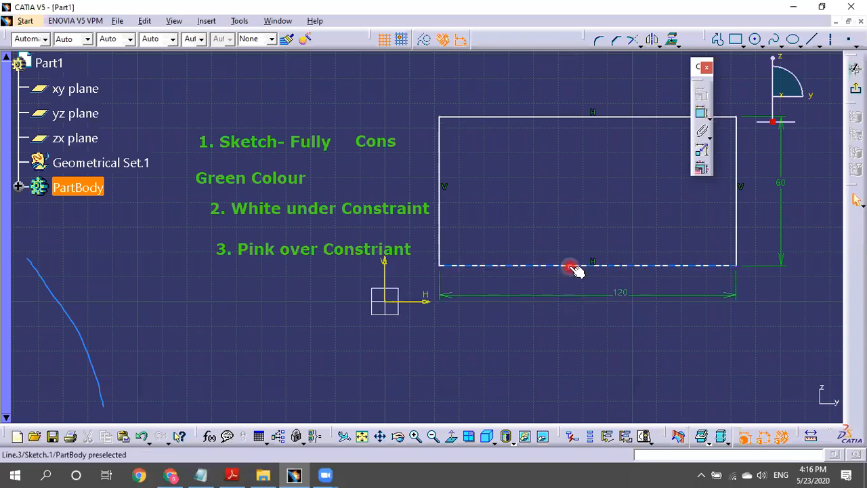
pyautogui.click(589, 124)
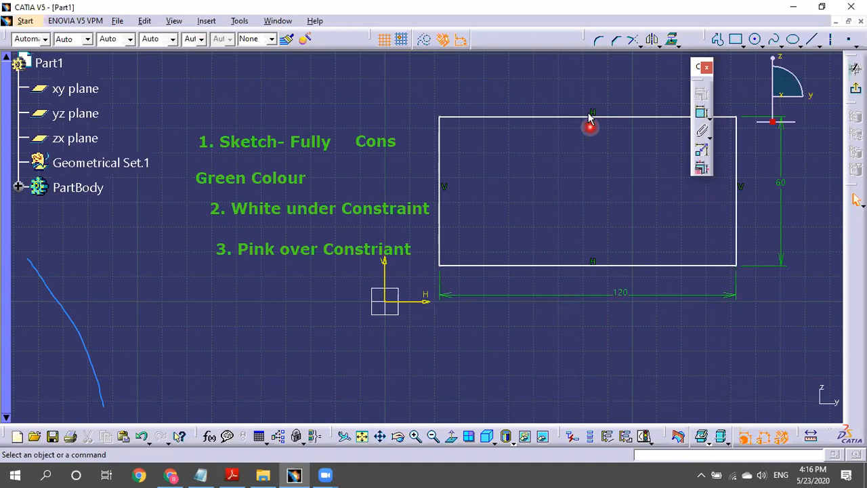
# - Clear the on-screen annotations and make the rectangle's bottom edge coincident with the horizontal sketch axis
pyautogui.click(60, 305)
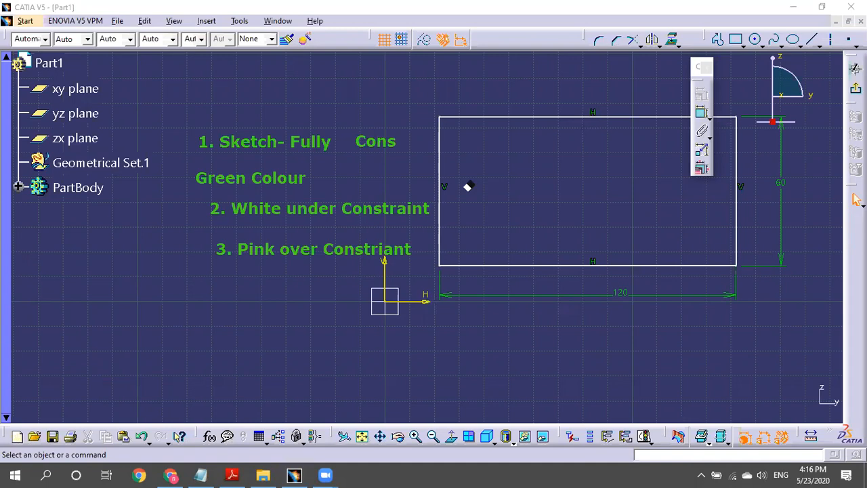
pyautogui.click(534, 303)
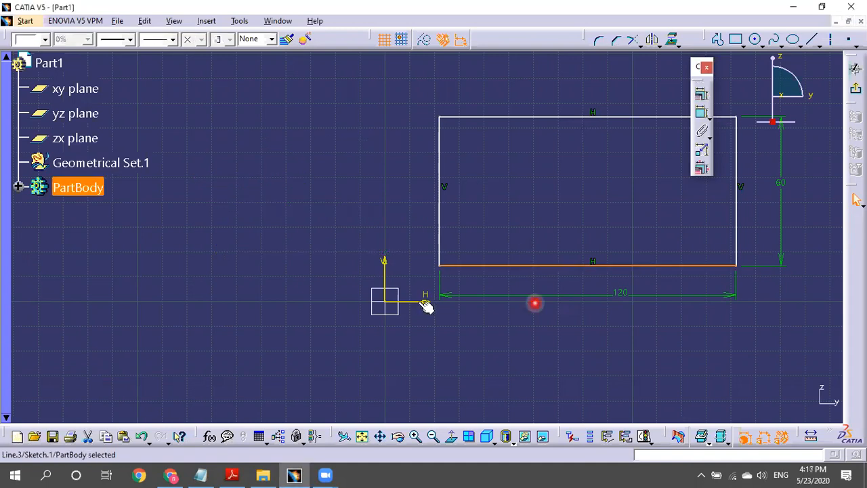
pyautogui.keyDown('ctrl'); pyautogui.click(420, 302); pyautogui.keyUp('ctrl')
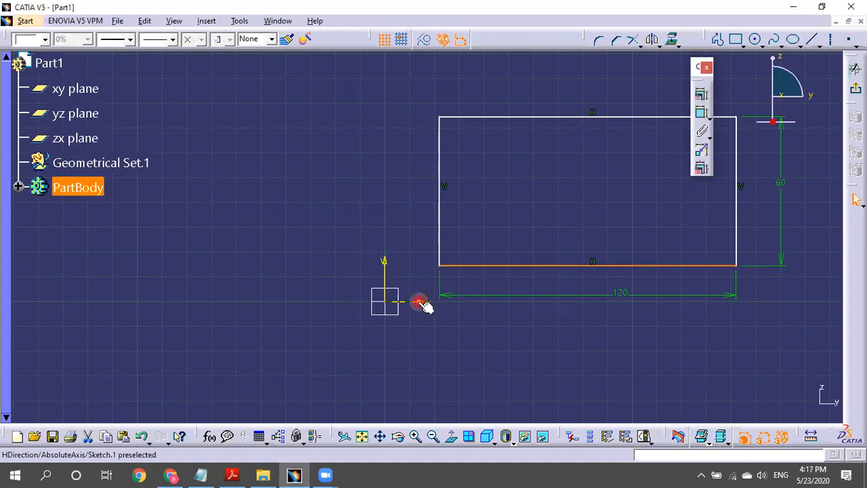
pyautogui.click(701, 95)
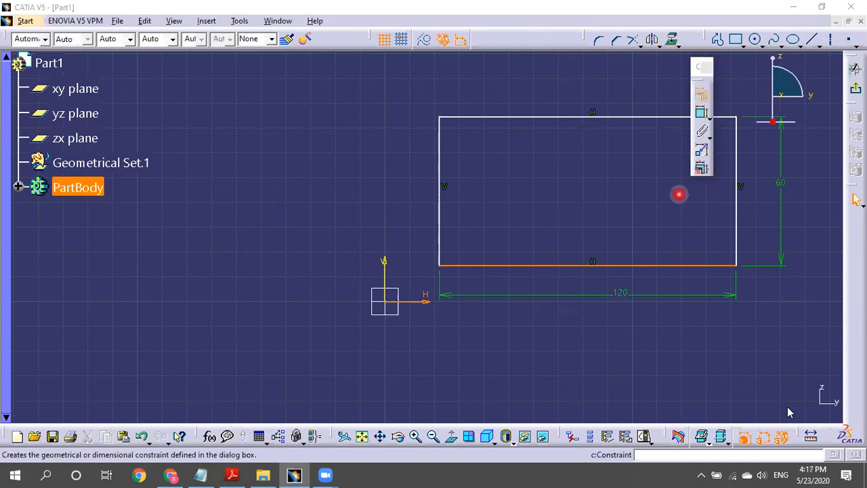
pyautogui.click(773, 282)
pyautogui.click(768, 403)
pyautogui.moveTo(544, 196)
pyautogui.mouseDown(button='middle')
pyautogui.moveTo(441, 176)
pyautogui.moveTo(466, 210)
pyautogui.mouseUp(button='middle')
pyautogui.click(453, 178)
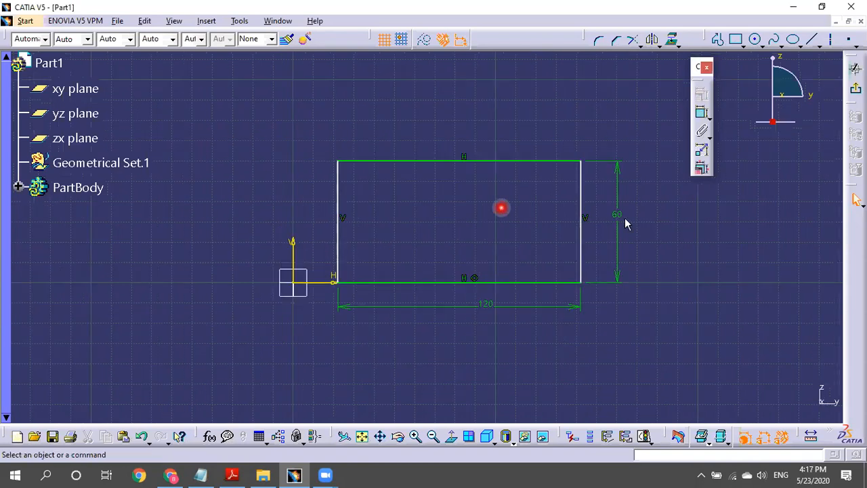
# - Constrain the rectangle's left edge to a distance of 25 mm from the vertical sketch axis
pyautogui.click(474, 278)
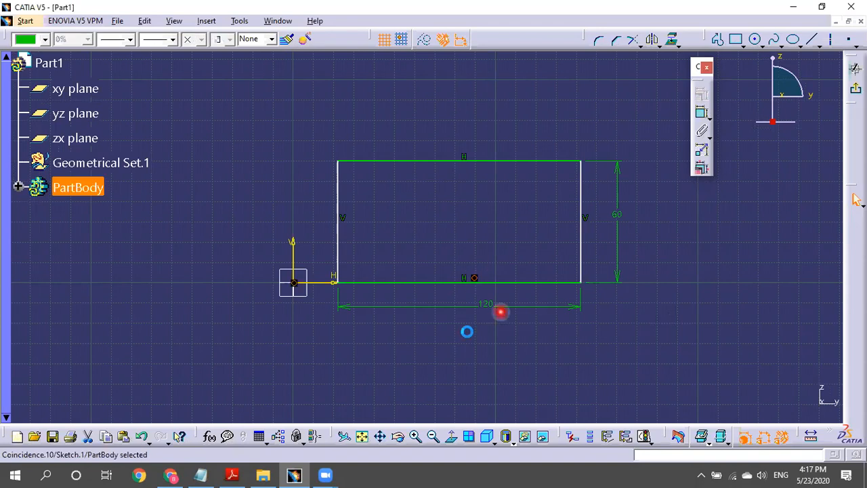
pyautogui.click(407, 229)
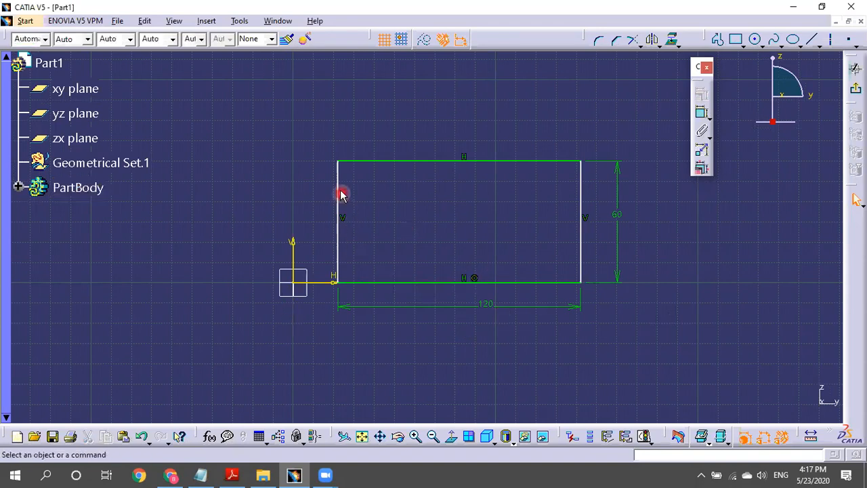
pyautogui.click(338, 196)
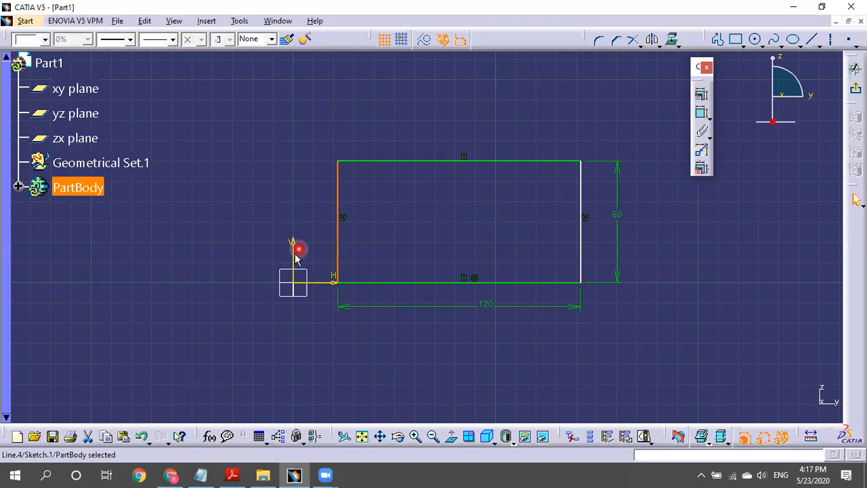
pyautogui.click(705, 209)
pyautogui.click(701, 113)
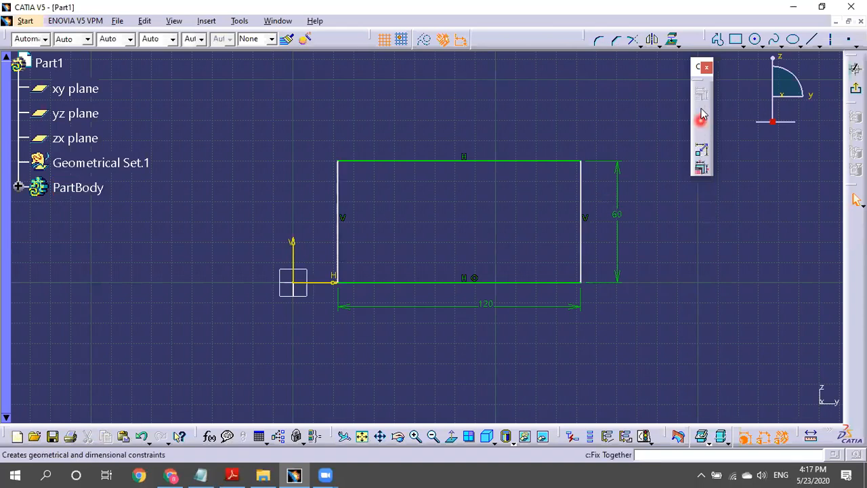
pyautogui.click(338, 229)
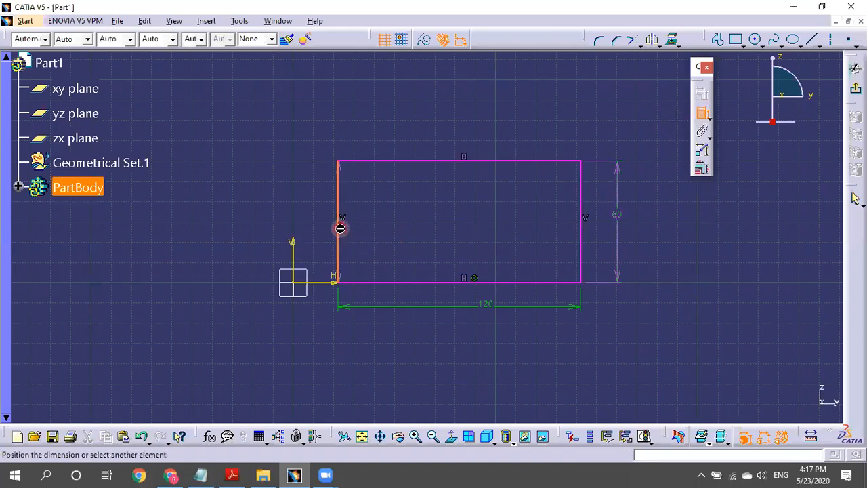
pyautogui.click(292, 254)
pyautogui.click(288, 332)
pyautogui.doubleClick(353, 330)
pyautogui.write('25mm')
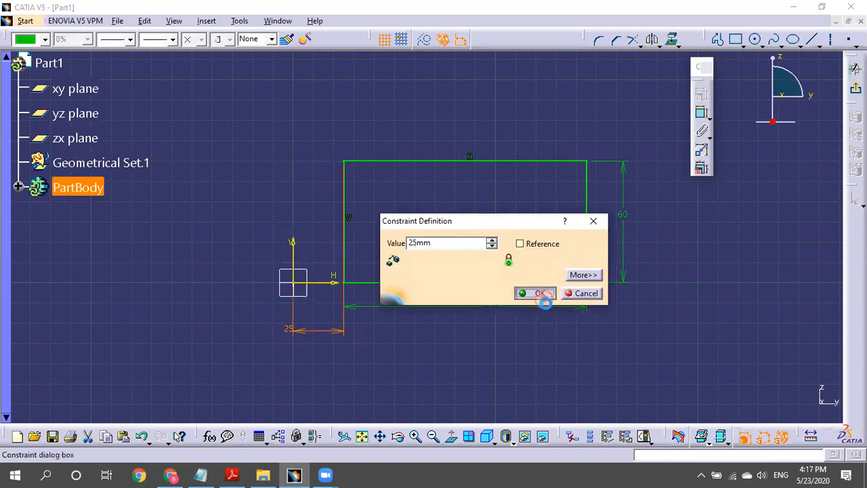
pyautogui.click(542, 294)
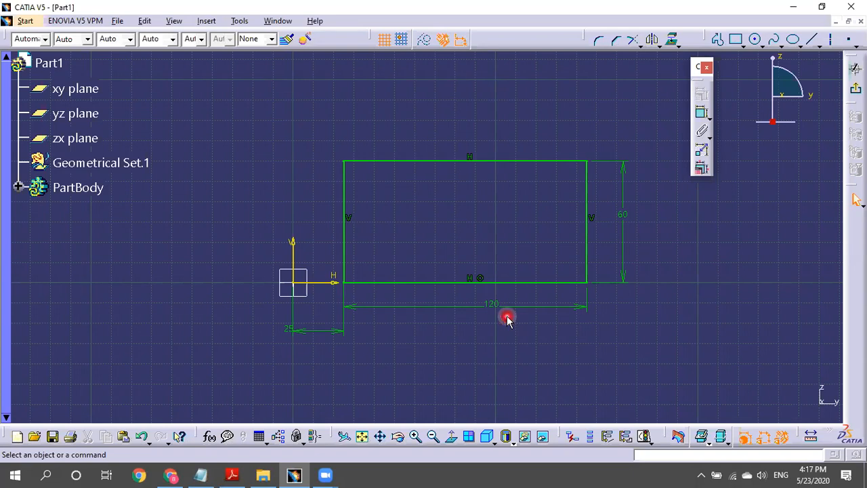
# - Over-constrain the sketch with a redundant height dimension on the rectangle's left edge, and delete that dimension
pyautogui.click(701, 113)
pyautogui.click(346, 182)
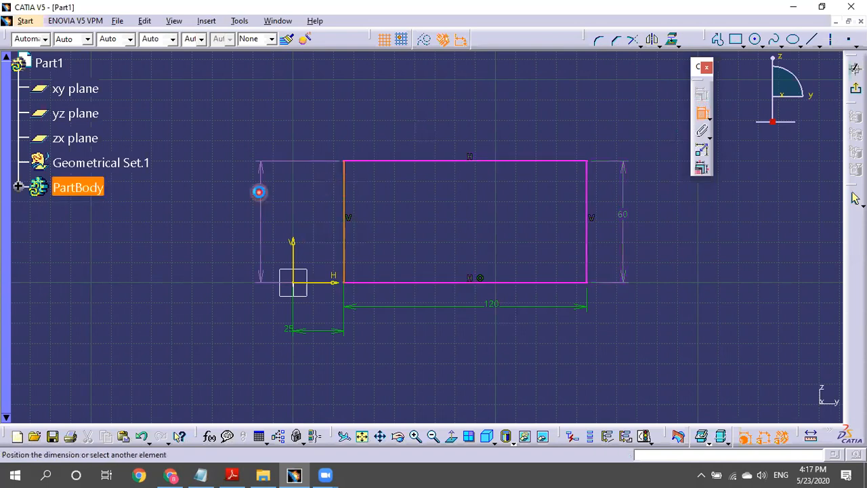
pyautogui.click(259, 191)
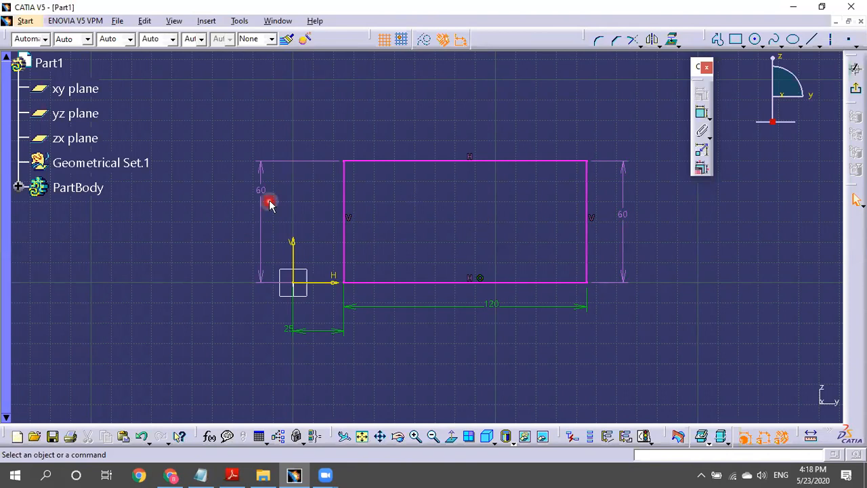
pyautogui.click(253, 173)
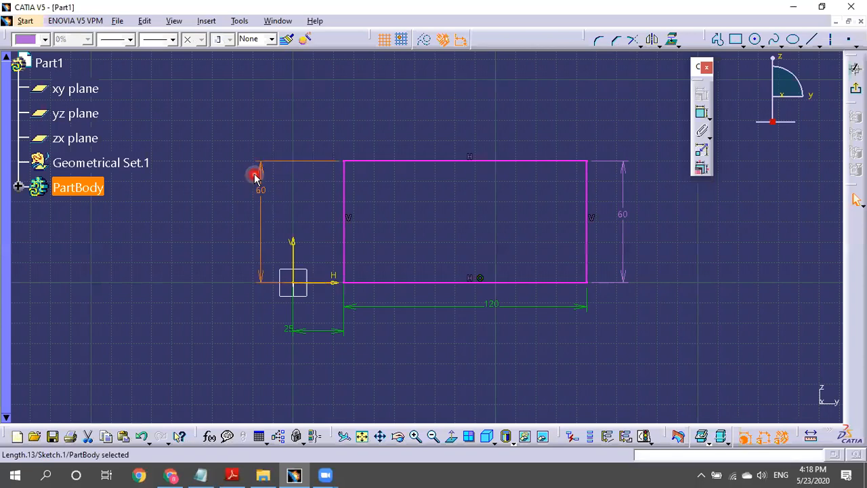
pyautogui.press('Delete')
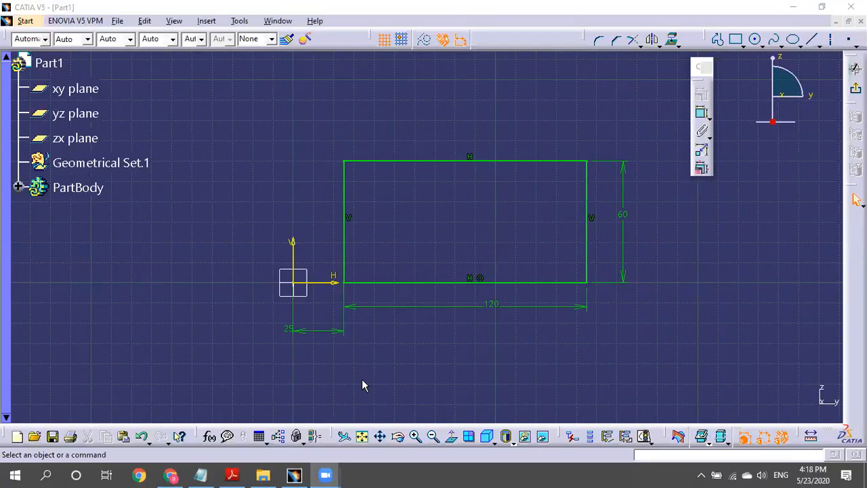
# - Sketch a circle inside the rectangle, slightly left of its middle and clear of all four edges
pyautogui.keyDown('ctrl'); pyautogui.moveTo(522, 258); pyautogui.dragTo(524, 235, button='middle'); pyautogui.keyUp('ctrl')
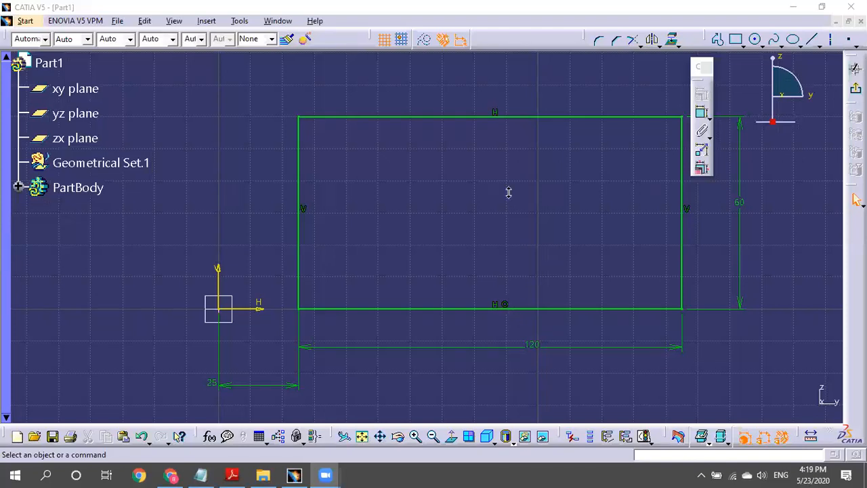
pyautogui.keyDown('ctrl'); pyautogui.moveTo(508, 192); pyautogui.dragTo(525, 237, button='middle'); pyautogui.keyUp('ctrl')
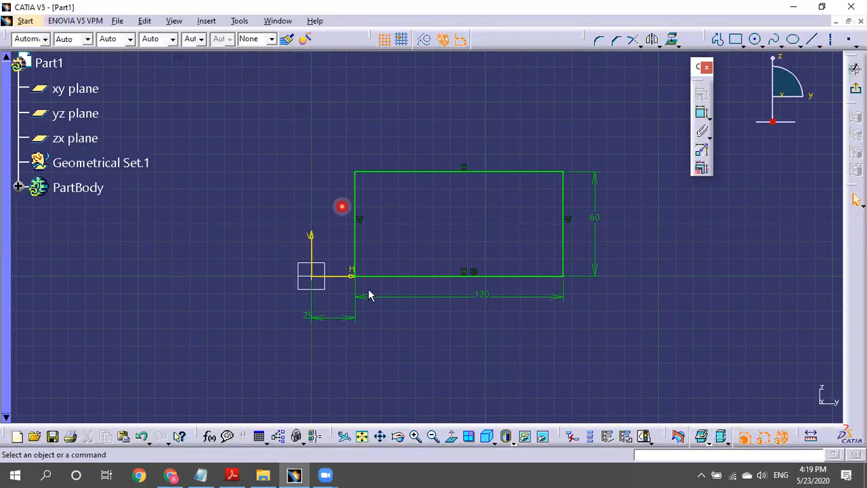
pyautogui.click(755, 39)
pyautogui.click(453, 220)
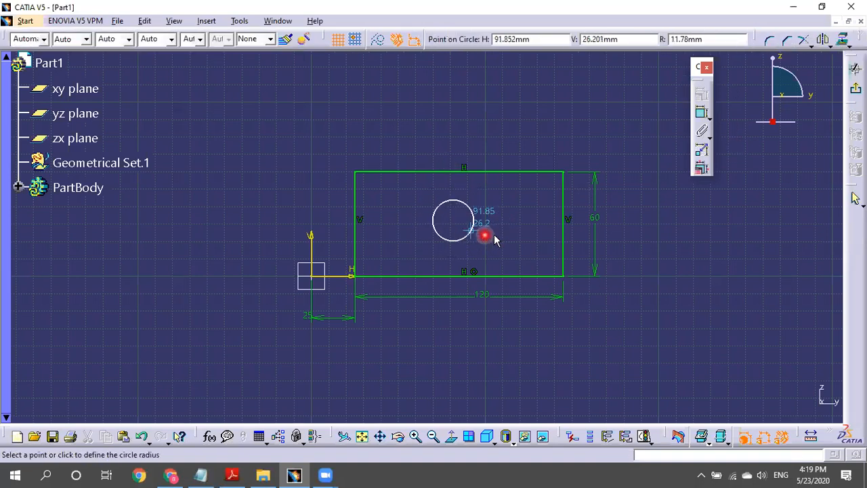
pyautogui.click(482, 236)
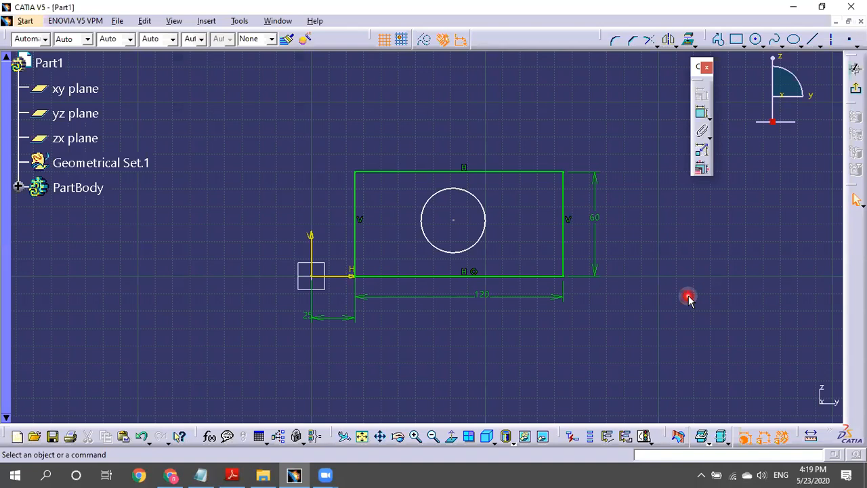
# - With geometrical constraint creation turned off, try making the circle tangent to the rectangle's top edge, and undo the tangency
pyautogui.moveTo(598, 295)
pyautogui.mouseDown(button='middle')
pyautogui.moveTo(603, 308)
pyautogui.moveTo(594, 270)
pyautogui.moveTo(533, 235)
pyautogui.moveTo(546, 279)
pyautogui.mouseUp(button='middle')
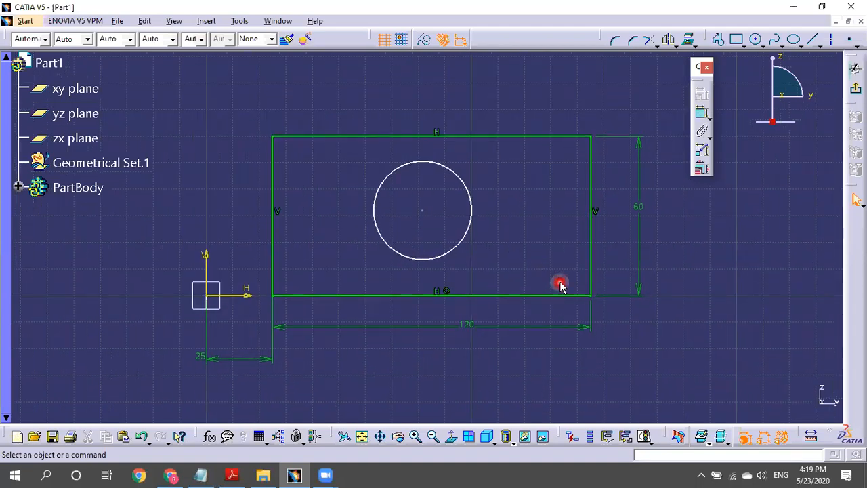
pyautogui.click(447, 42)
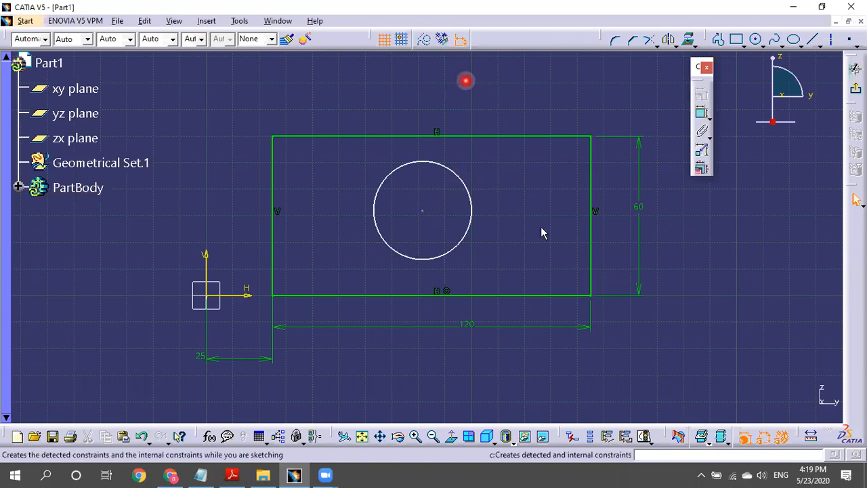
pyautogui.moveTo(540, 231)
pyautogui.mouseDown(button='middle')
pyautogui.moveTo(520, 218)
pyautogui.moveTo(623, 172)
pyautogui.moveTo(608, 205)
pyautogui.mouseUp(button='middle')
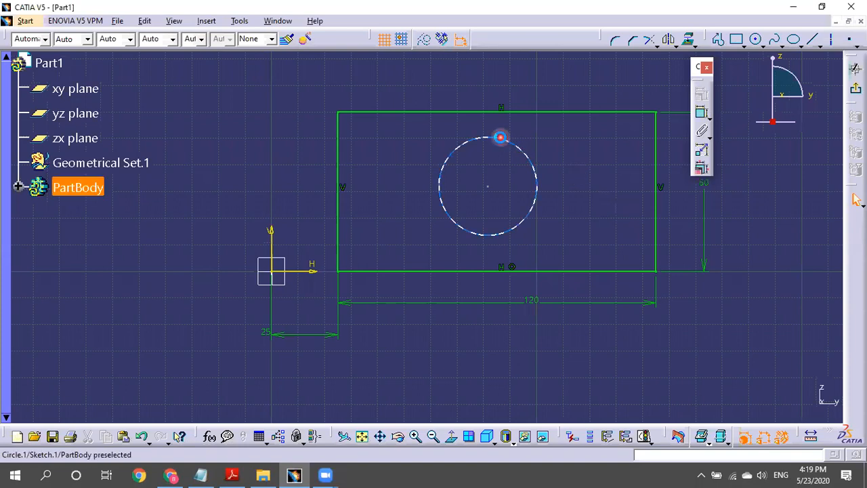
pyautogui.click(498, 136)
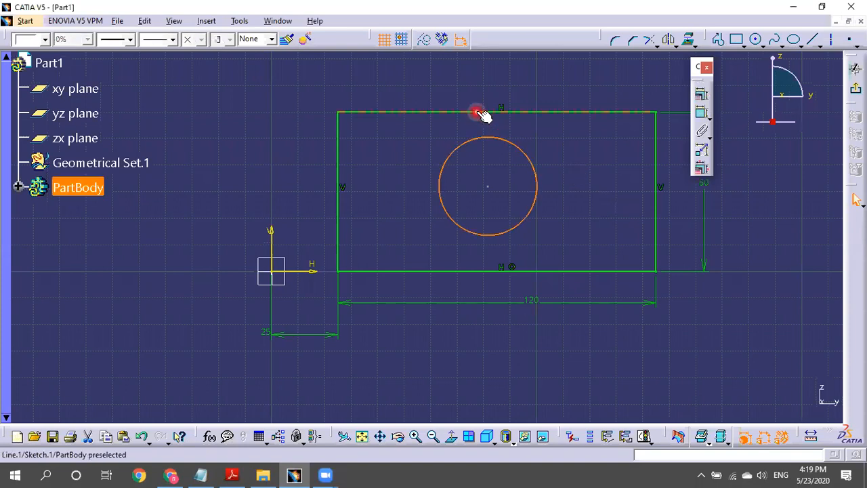
pyautogui.keyDown('ctrl'); pyautogui.click(479, 112); pyautogui.keyUp('ctrl')
pyautogui.click(701, 95)
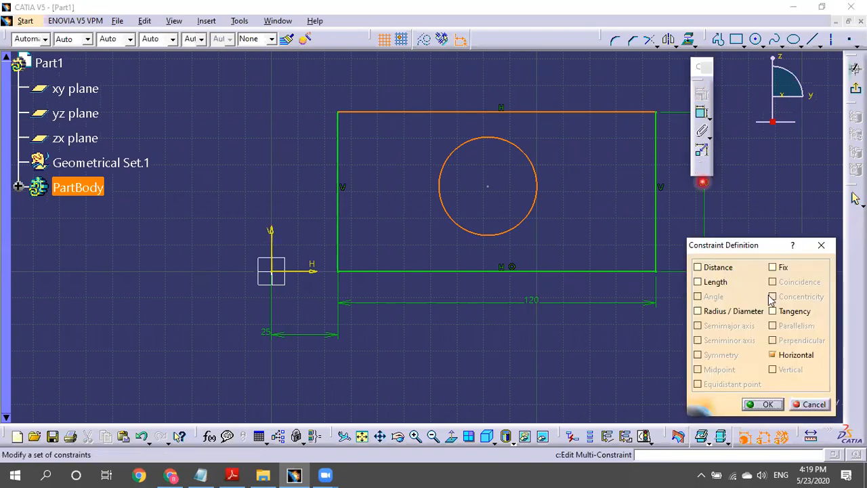
pyautogui.click(773, 311)
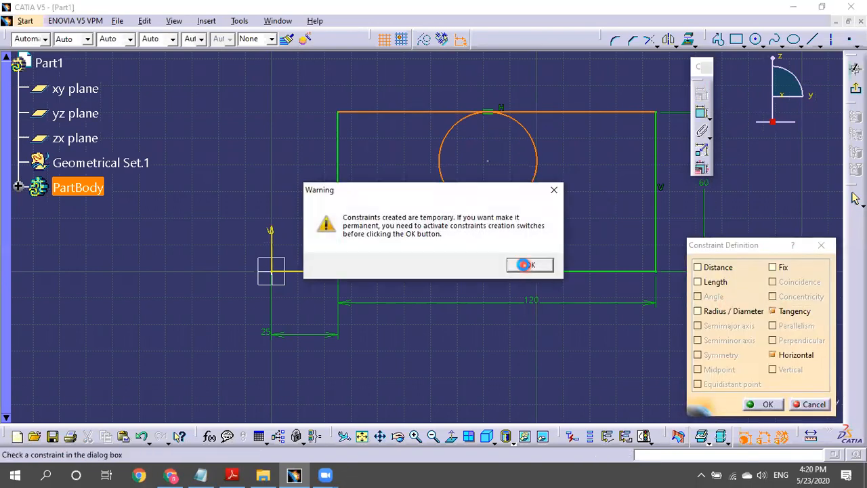
pyautogui.click(528, 265)
pyautogui.click(766, 404)
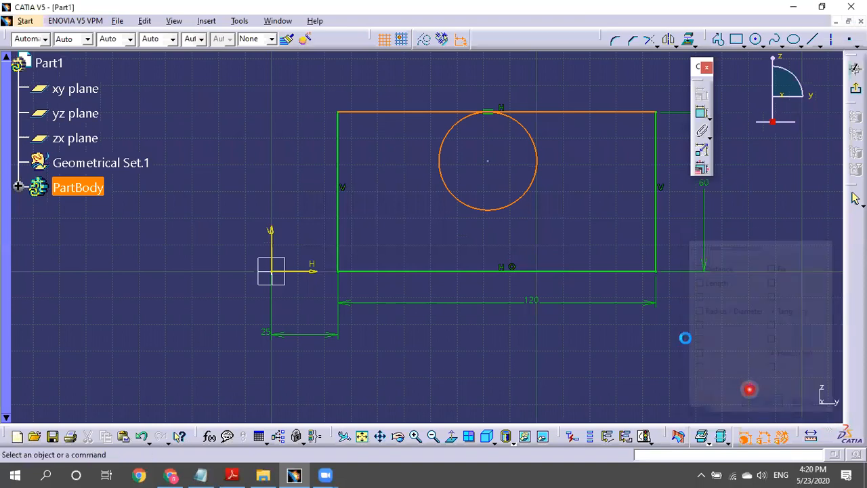
pyautogui.click(589, 253)
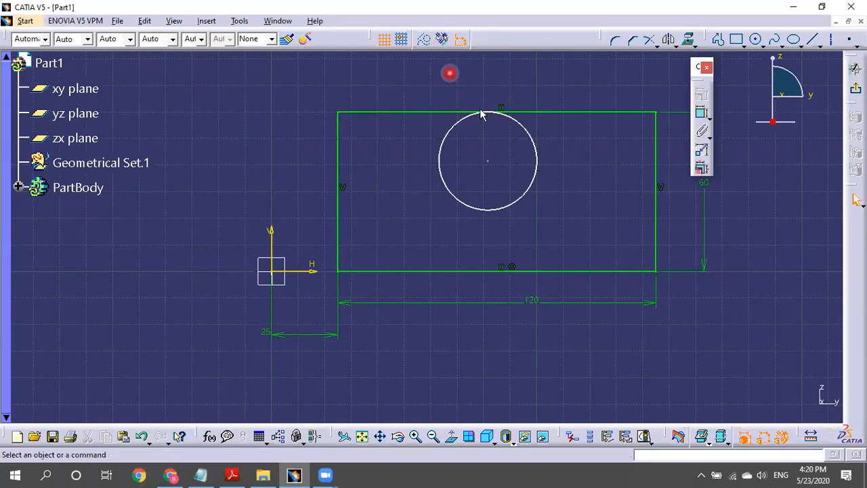
pyautogui.hotkey('ctrl', 'z')
pyautogui.click(640, 202)
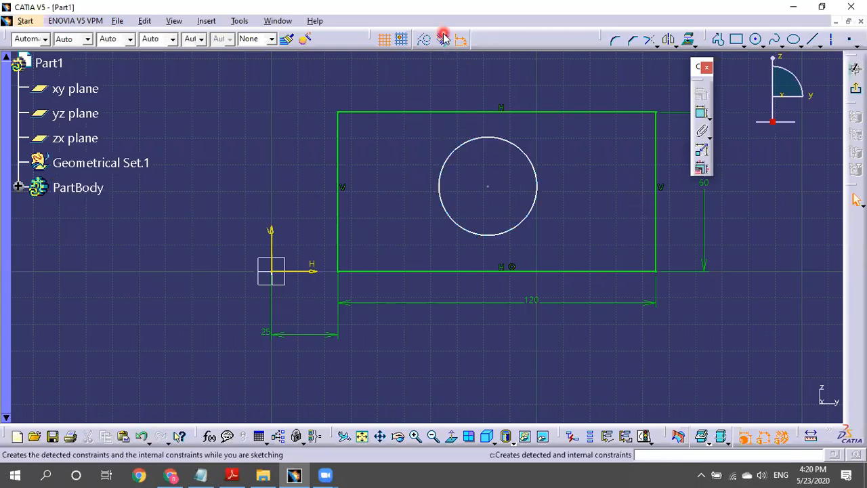
# - Make the circle tangent to the rectangle's top edge with geometrical constraint creation turned back on
pyautogui.click(495, 137)
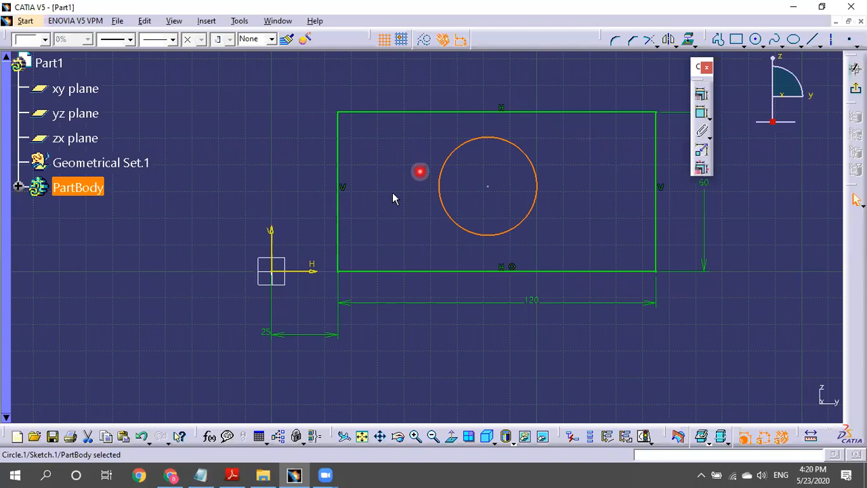
pyautogui.keyDown('ctrl'); pyautogui.click(464, 110); pyautogui.keyUp('ctrl')
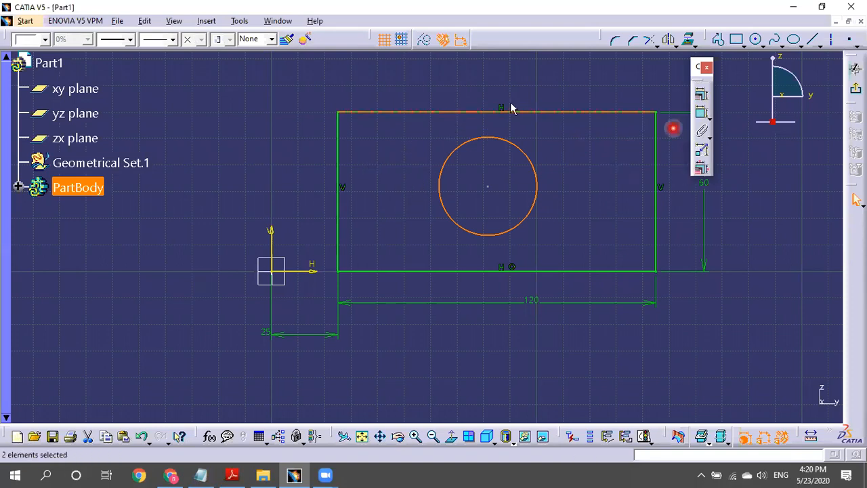
pyautogui.click(698, 98)
pyautogui.click(772, 311)
pyautogui.click(757, 404)
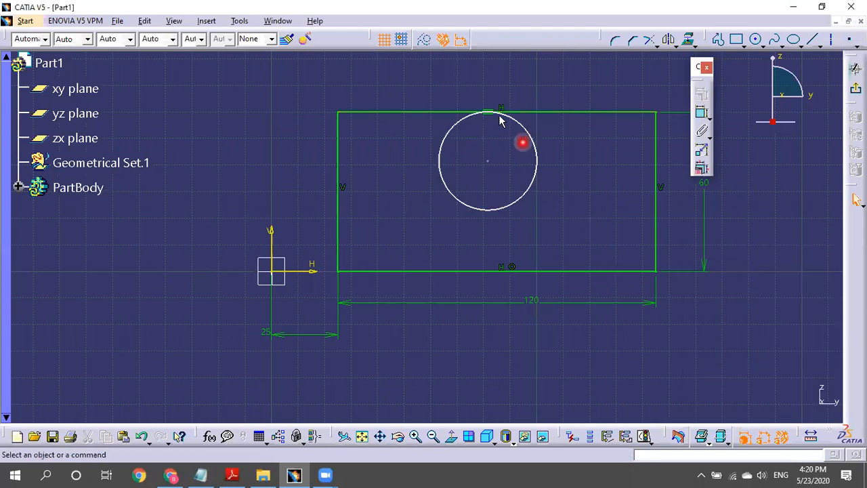
# - Move and resize the tangent circle to about 32 mm diameter and change its centre point to a standard element
pyautogui.click(533, 138)
pyautogui.moveTo(526, 132); pyautogui.dragTo(553, 242)
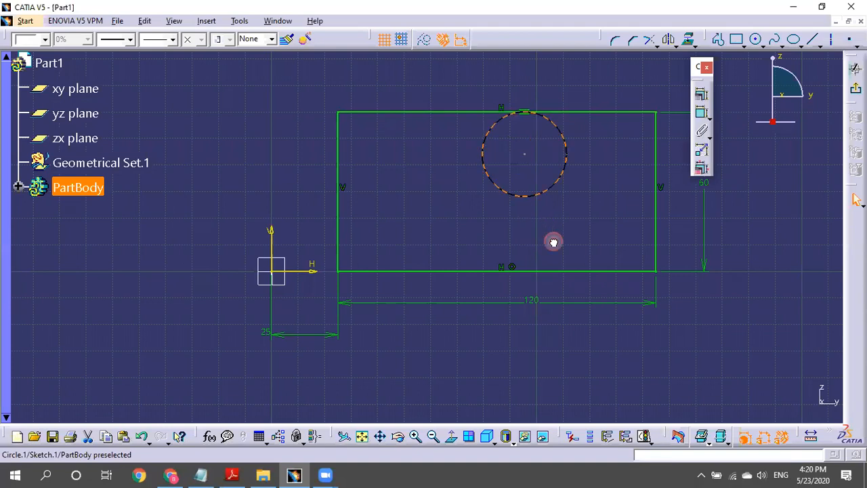
pyautogui.moveTo(524, 155)
pyautogui.mouseDown()
pyautogui.moveTo(473, 157)
pyautogui.moveTo(507, 158)
pyautogui.moveTo(510, 147)
pyautogui.moveTo(521, 154)
pyautogui.mouseUp()
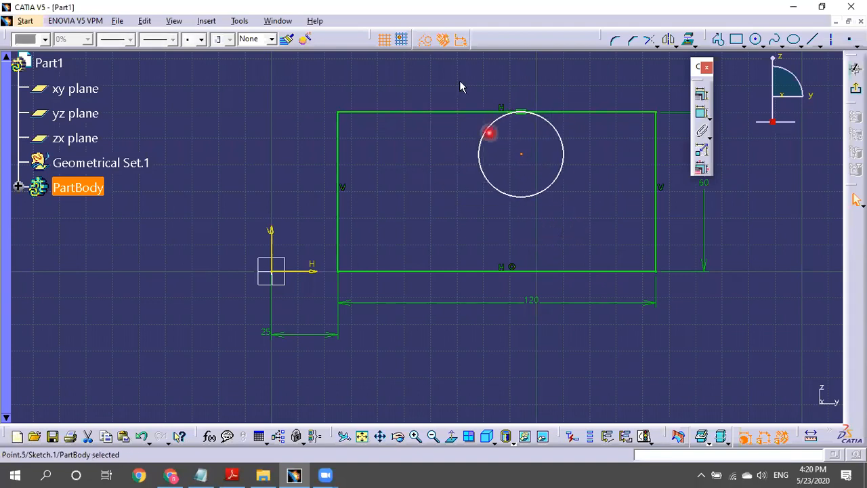
pyautogui.click(440, 77)
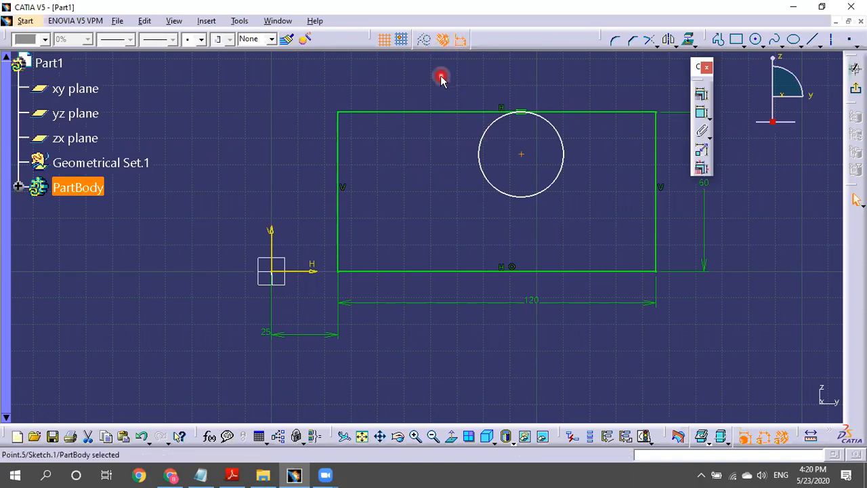
# - With dimensional constraint creation turned off, dimension the circle's diameter and delete that dimension
pyautogui.click(659, 185)
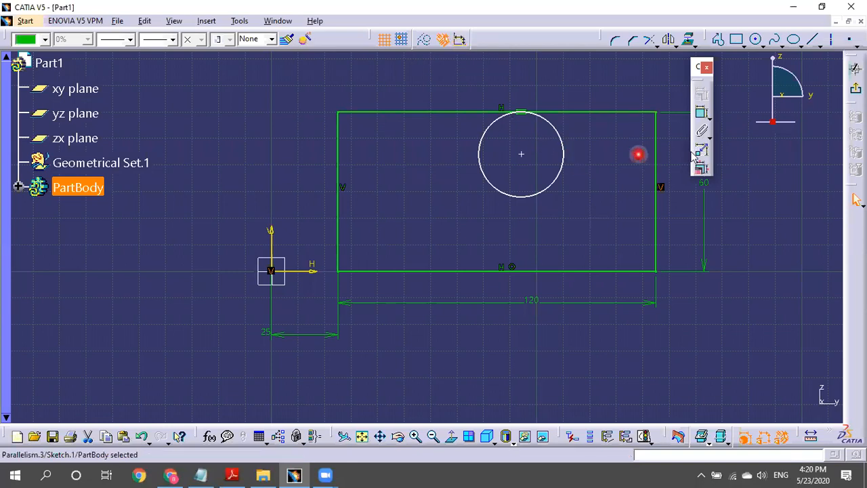
pyautogui.click(701, 112)
pyautogui.click(561, 143)
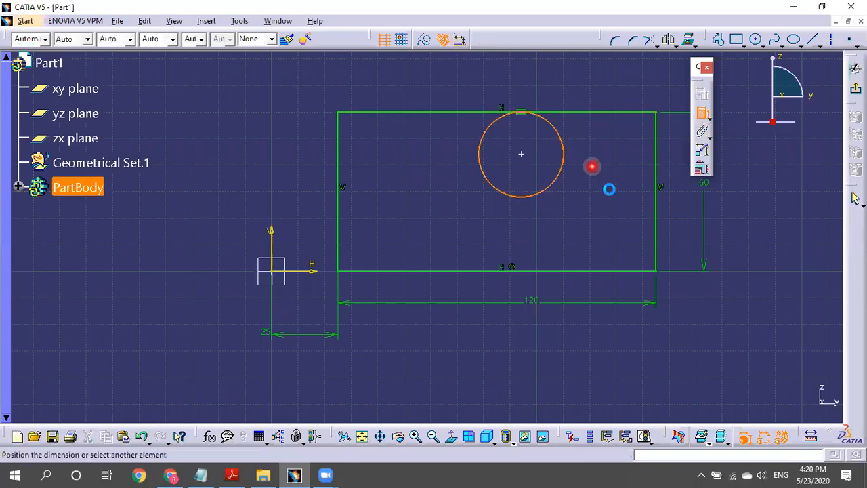
pyautogui.click(609, 189)
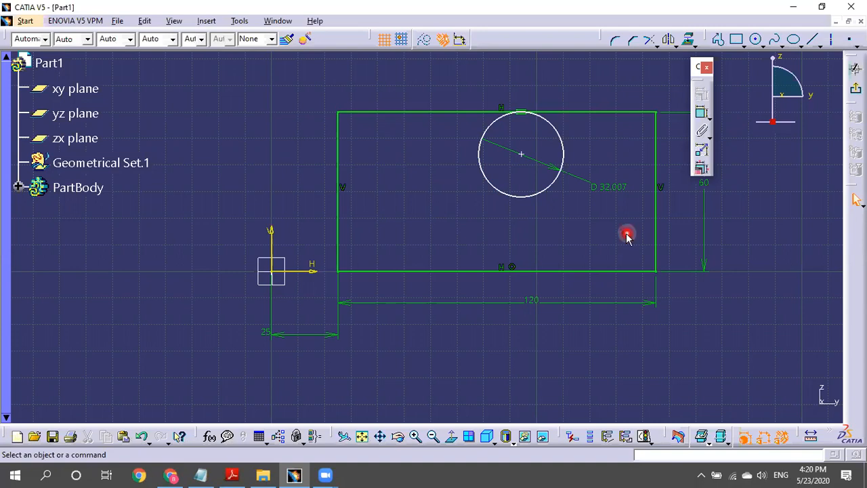
pyautogui.click(591, 182)
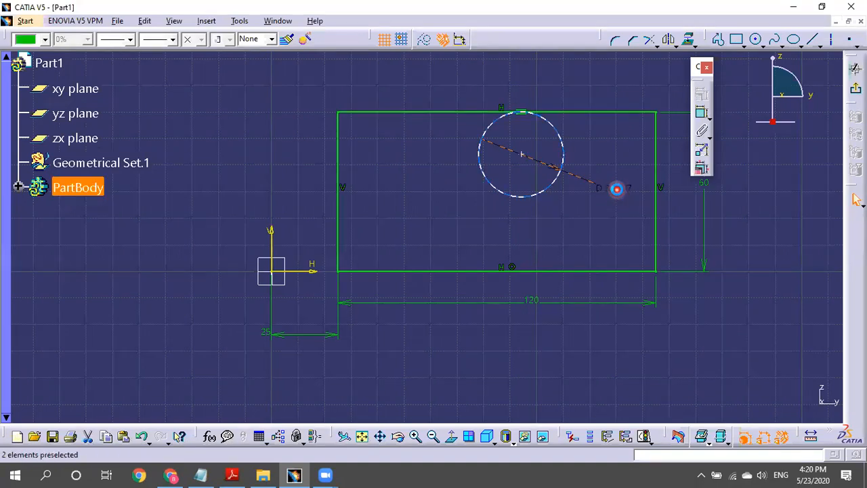
pyautogui.press('Delete')
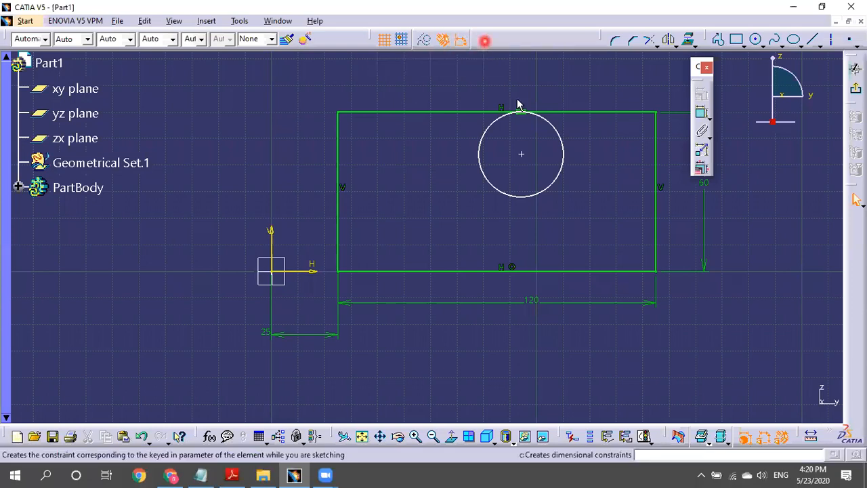
# - Toggle the sketch's solver diagnostics display off and on, and float the Visualization toolbar above the rectangle
pyautogui.click(741, 437)
pyautogui.click(465, 302)
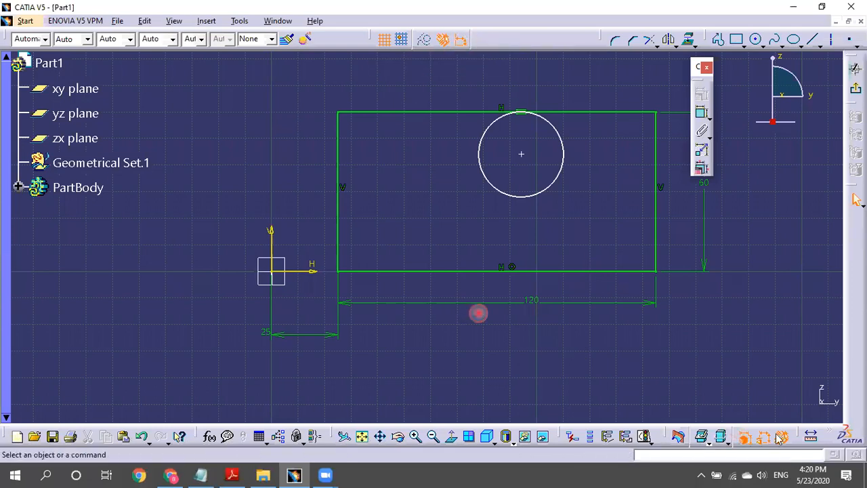
pyautogui.click(741, 438)
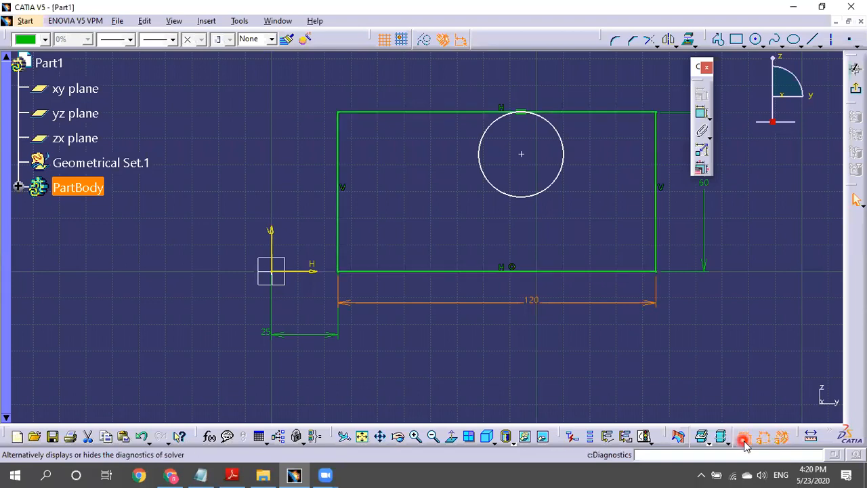
pyautogui.click(744, 441)
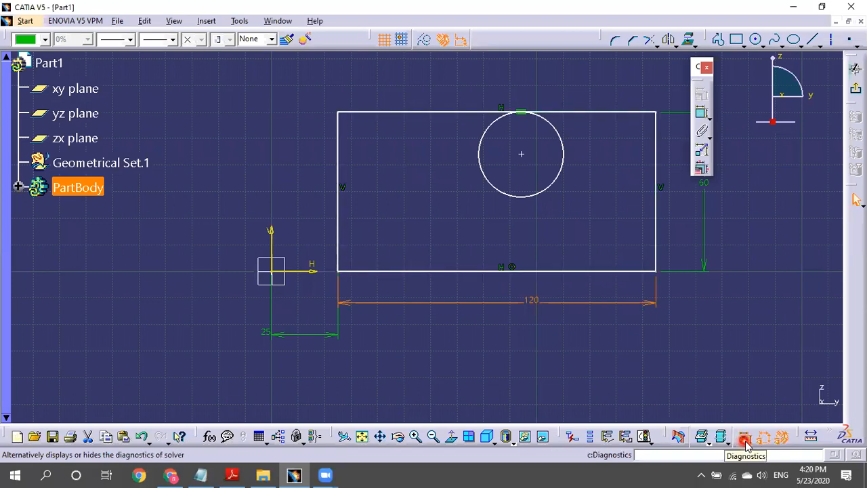
pyautogui.click(743, 439)
pyautogui.moveTo(566, 360); pyautogui.dragTo(250, 82)
pyautogui.click(263, 98)
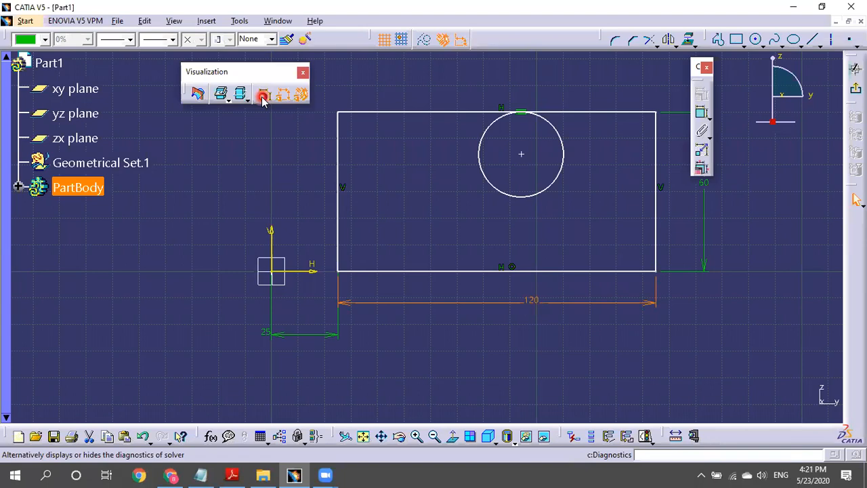
pyautogui.click(259, 94)
# - Hide the sketch's dimensional and geometrical constraints, individually and together, and display them again
pyautogui.click(283, 96)
pyautogui.click(283, 97)
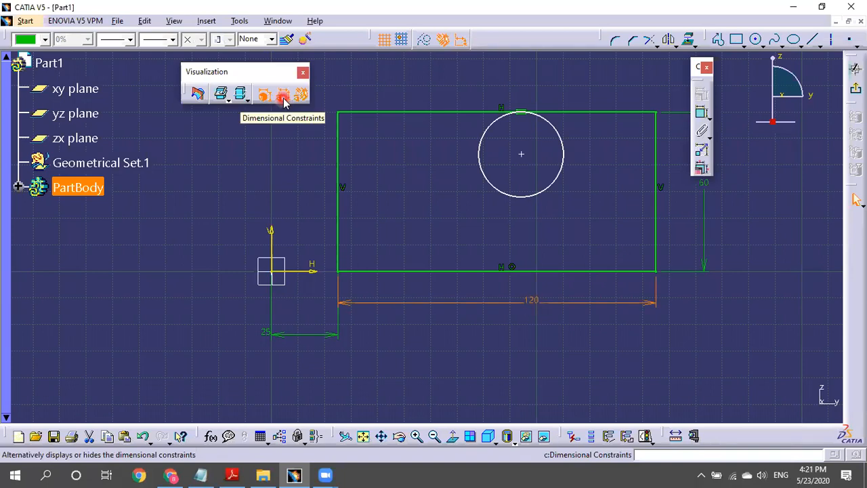
pyautogui.click(300, 96)
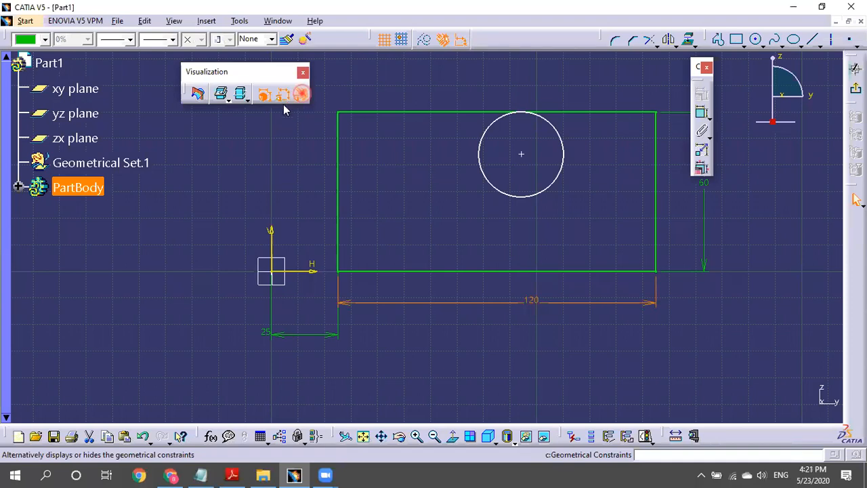
pyautogui.click(300, 95)
pyautogui.click(282, 95)
pyautogui.click(299, 97)
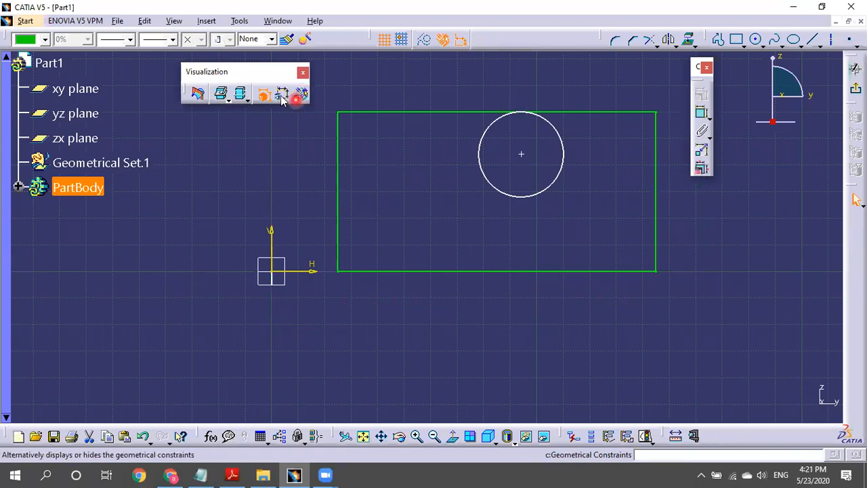
pyautogui.click(282, 96)
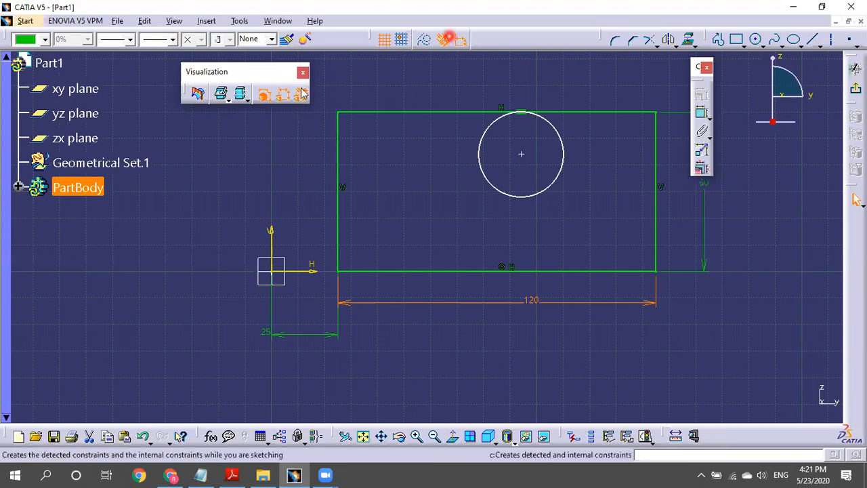
# - Turn Diagnostics off to compare the geometry without constraint colours, and turn it back on
pyautogui.click(264, 99)
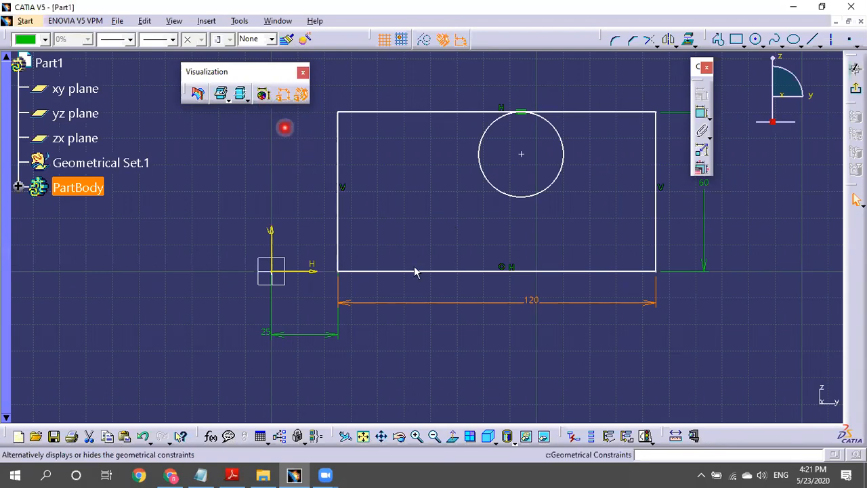
pyautogui.click(370, 178)
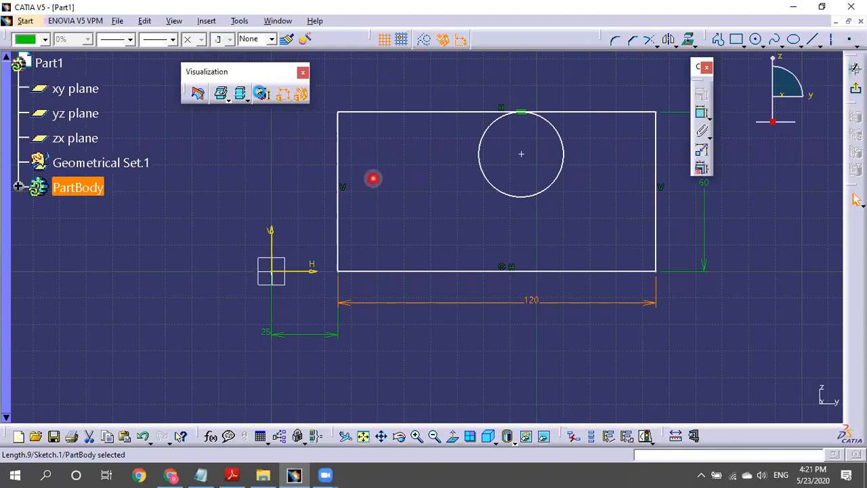
pyautogui.click(263, 94)
# - Float the Sketch tools toolbar beside the Visualization toolbar and deselect the 120 dimension
pyautogui.click(219, 93)
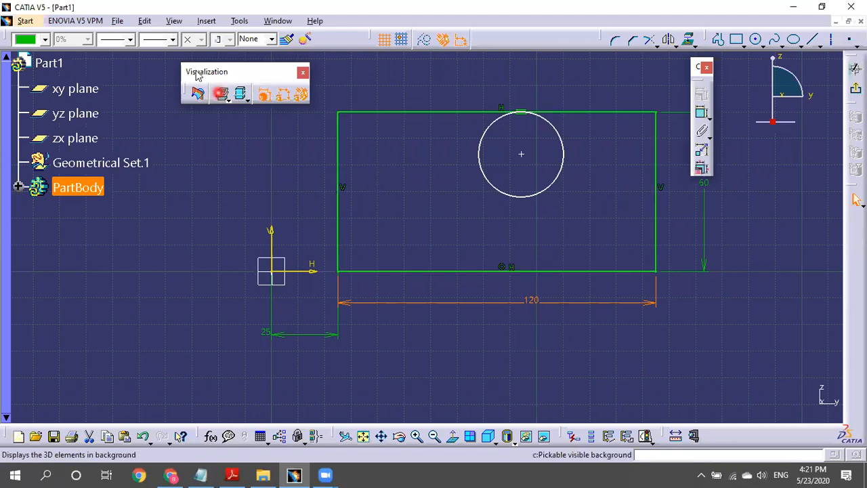
pyautogui.click(332, 66)
pyautogui.click(354, 62)
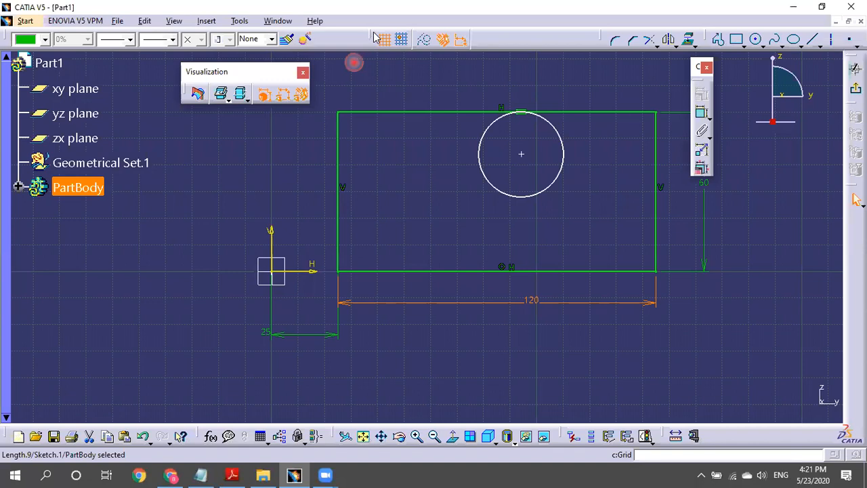
pyautogui.click(373, 31)
pyautogui.click(330, 82)
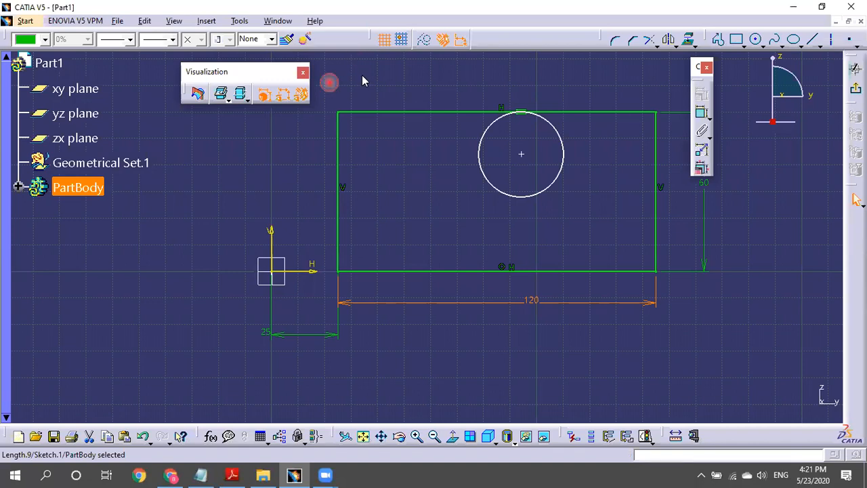
pyautogui.click(398, 100)
pyautogui.click(415, 97)
pyautogui.click(551, 148)
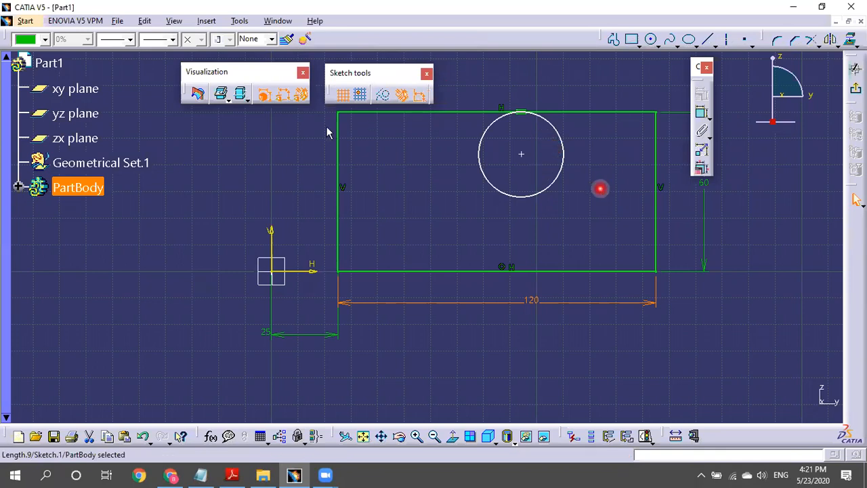
pyautogui.click(265, 97)
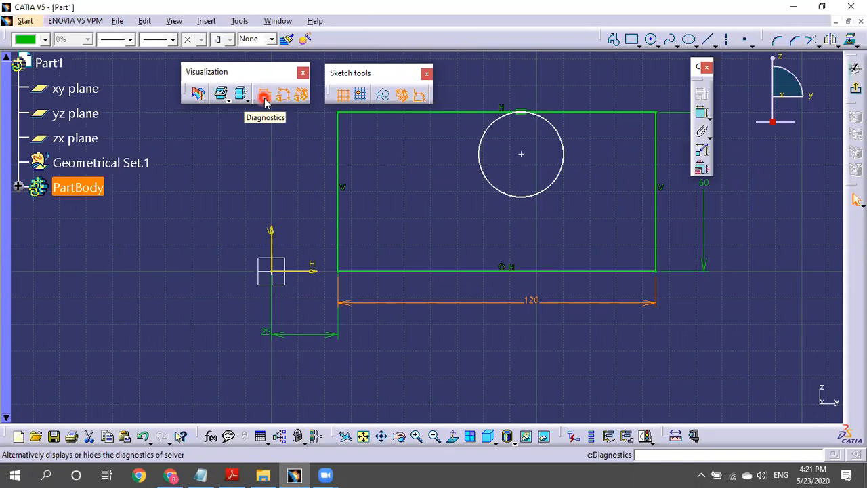
pyautogui.click(548, 76)
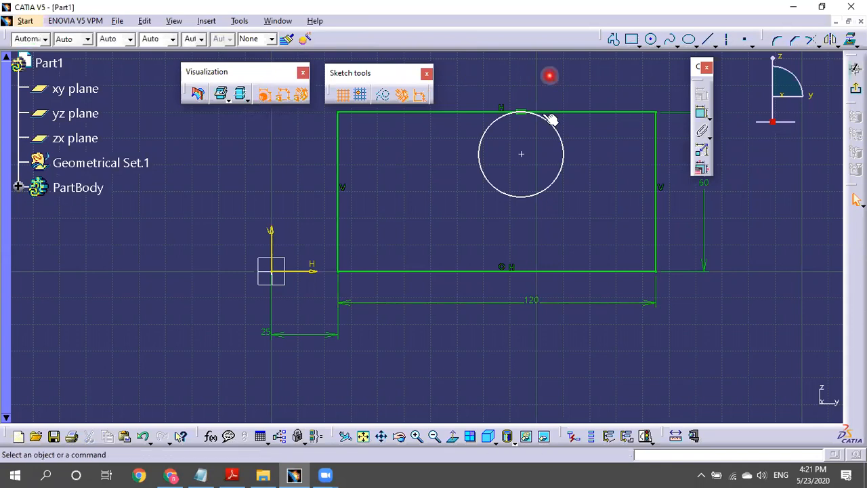
# - Delete the tangency constraint between the circle and the rectangle's top edge
pyautogui.keyDown('ctrl'); pyautogui.moveTo(551, 170); pyautogui.dragTo(562, 180, button='middle'); pyautogui.keyUp('ctrl')
pyautogui.moveTo(516, 163); pyautogui.dragTo(488, 159)
pyautogui.click(538, 182)
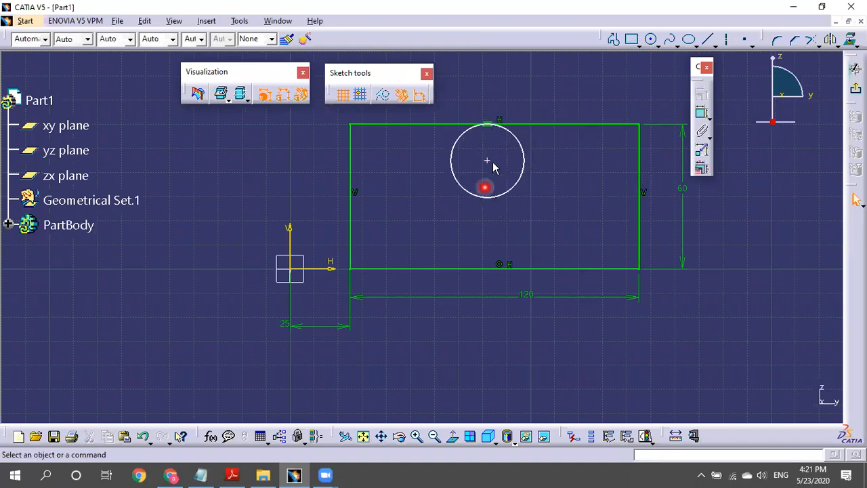
pyautogui.click(486, 122)
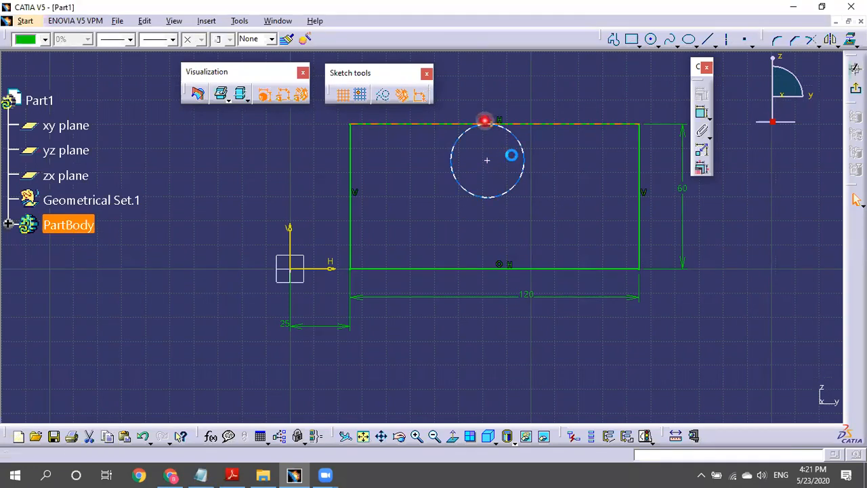
pyautogui.click(552, 183)
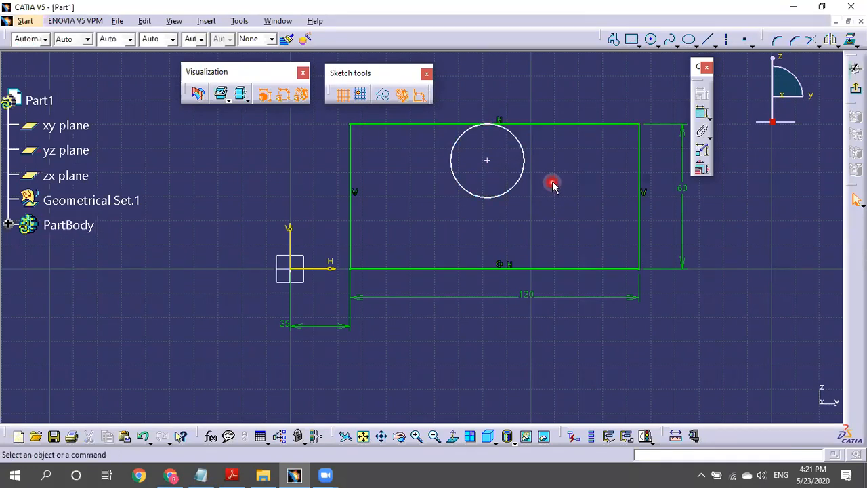
# - Move and enlarge the freed circle inside the rectangle, and delete it
pyautogui.moveTo(515, 135)
pyautogui.mouseDown()
pyautogui.moveTo(511, 155)
pyautogui.moveTo(516, 144)
pyautogui.mouseUp()
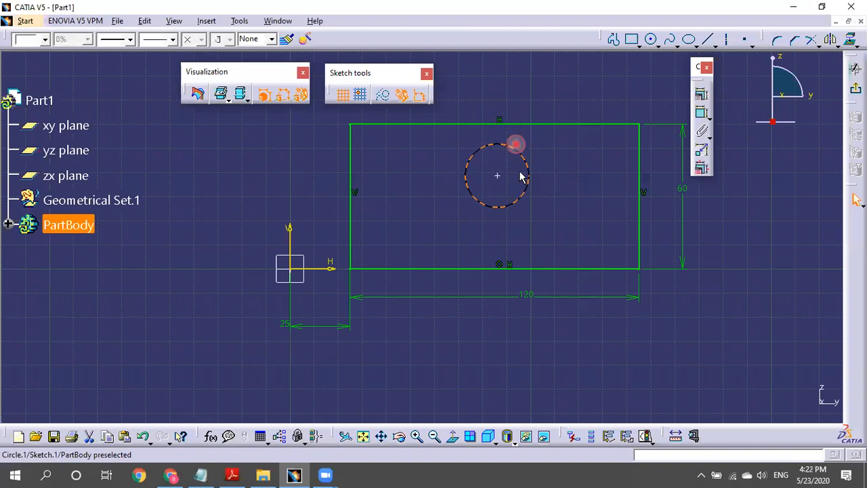
pyautogui.moveTo(512, 203); pyautogui.dragTo(513, 230)
pyautogui.click(496, 188)
pyautogui.click(644, 199)
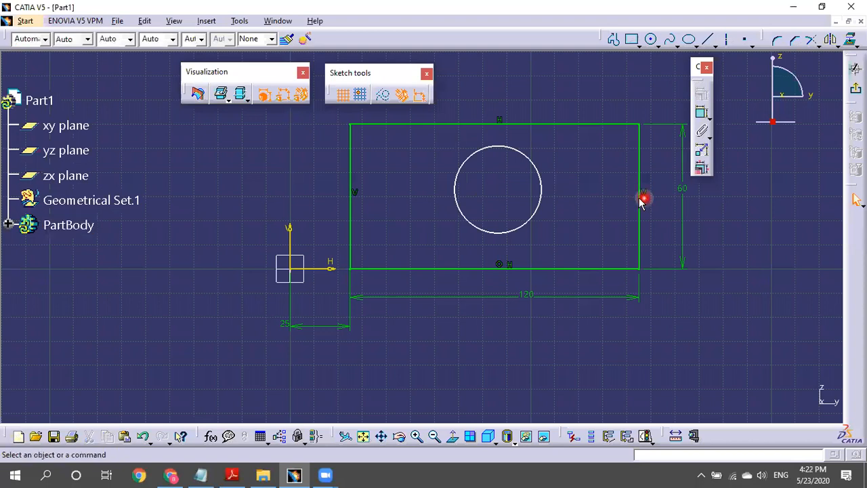
pyautogui.click(534, 168)
pyautogui.press('Delete')
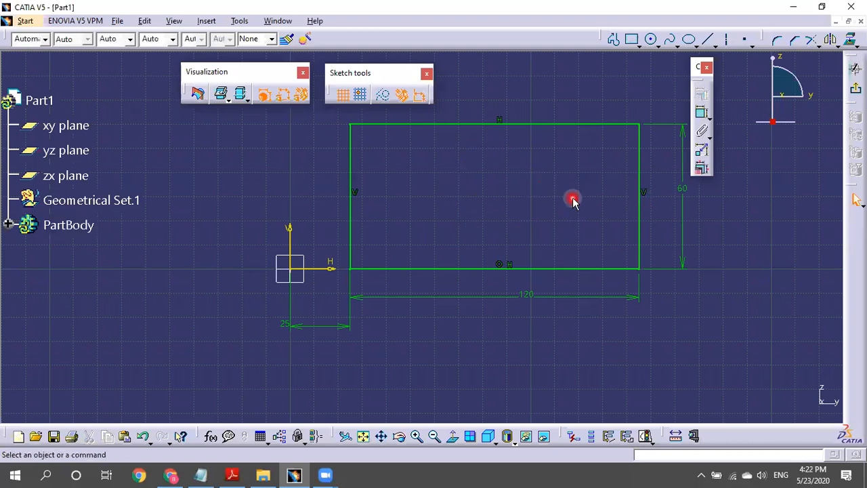
# - Draw a circle about 30 mm in diameter near the rectangle's centre and dimension its diameter
pyautogui.click(650, 42)
pyautogui.click(492, 191)
pyautogui.click(525, 210)
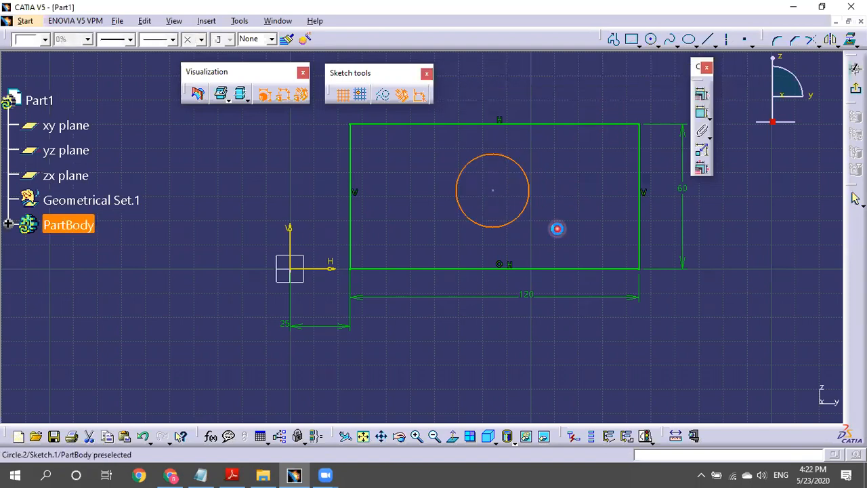
pyautogui.click(701, 113)
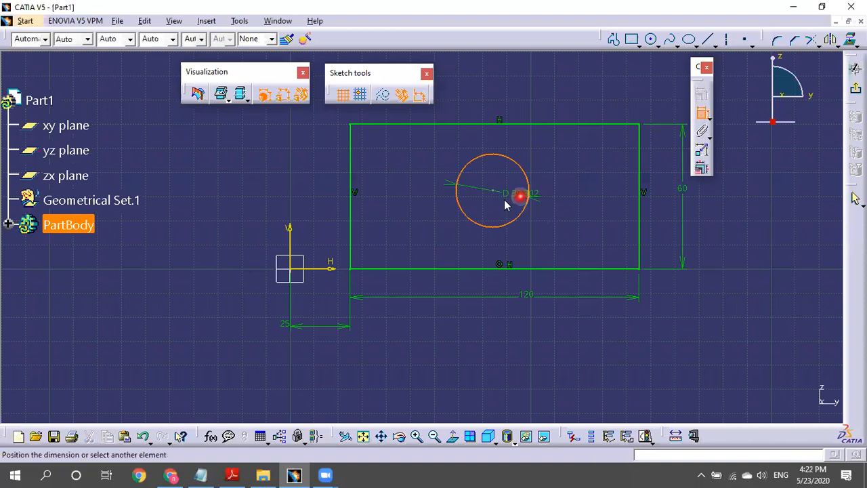
pyautogui.click(560, 201)
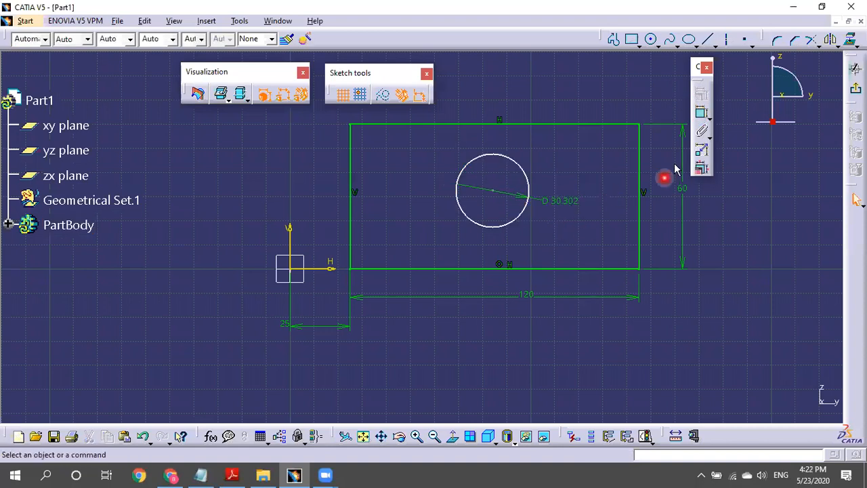
pyautogui.click(709, 118)
pyautogui.click(721, 128)
pyautogui.click(490, 196)
pyautogui.click(364, 271)
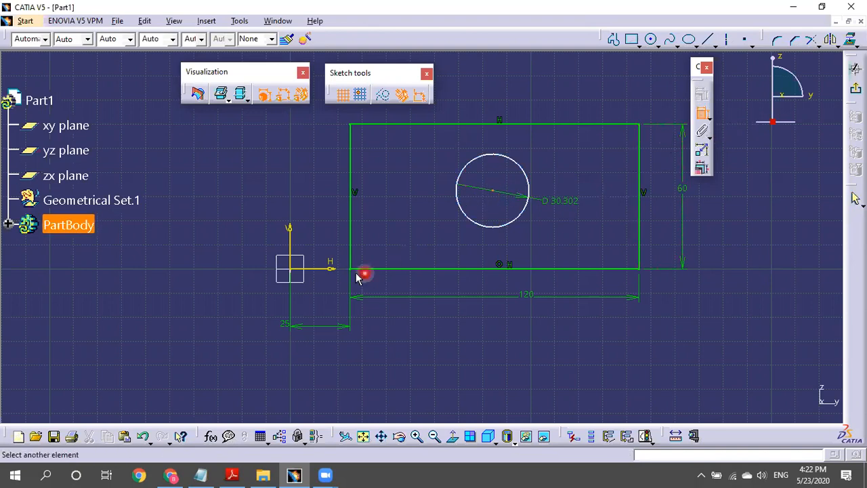
pyautogui.click(350, 186)
pyautogui.click(439, 149)
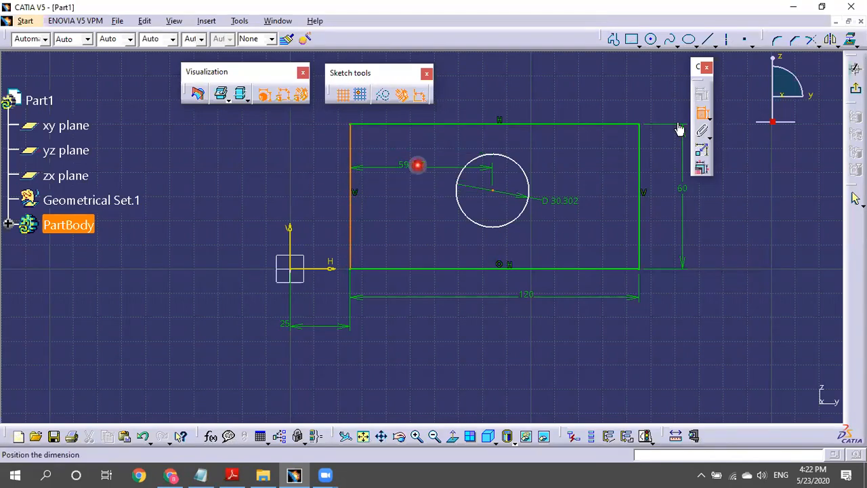
pyautogui.click(701, 112)
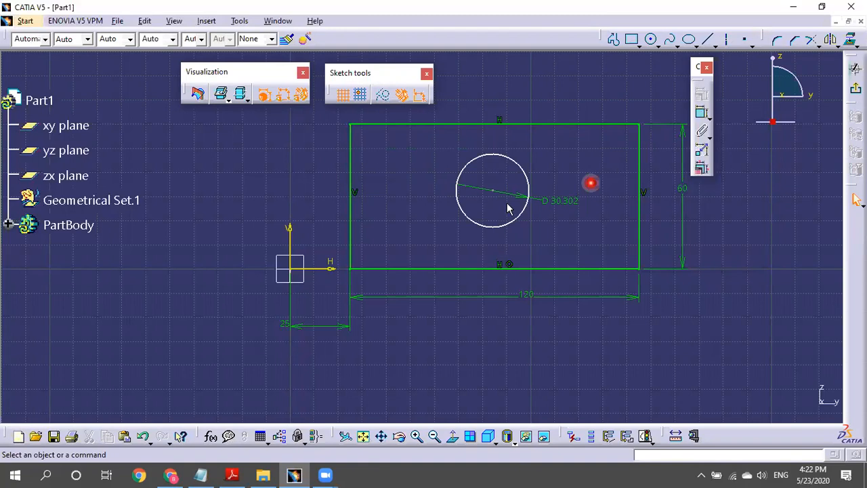
# - Apply a Coincidence constraint between the circle's centre point and the rectangle's left edge
pyautogui.click(493, 188)
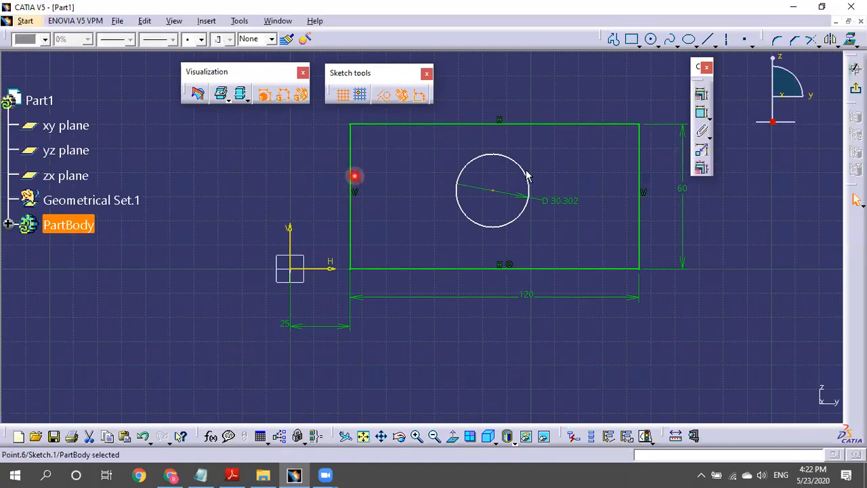
pyautogui.keyDown('ctrl'); pyautogui.click(346, 189); pyautogui.keyUp('ctrl')
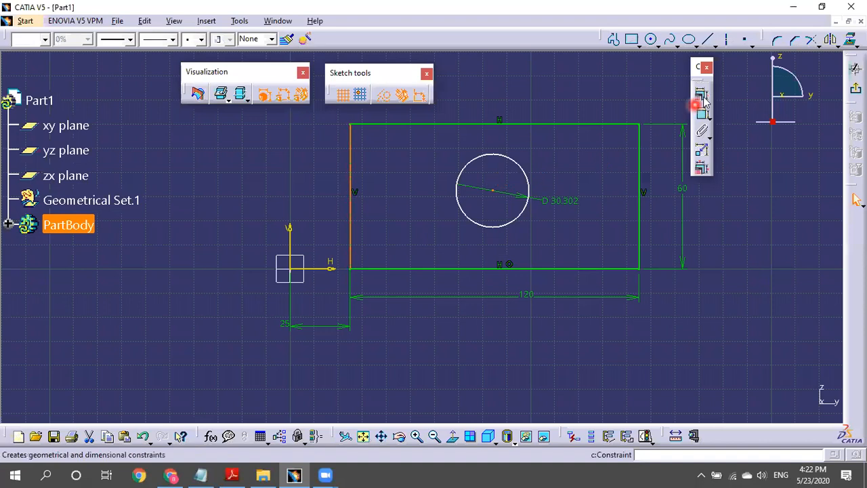
pyautogui.click(701, 93)
pyautogui.click(798, 283)
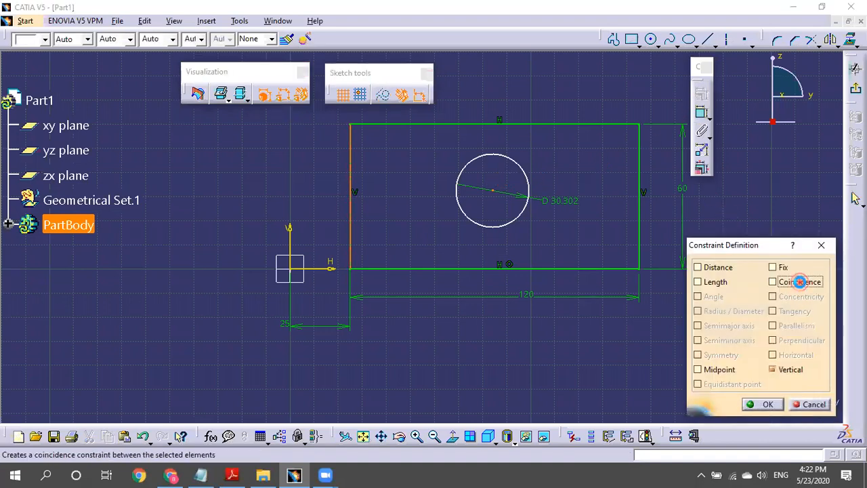
pyautogui.click(752, 405)
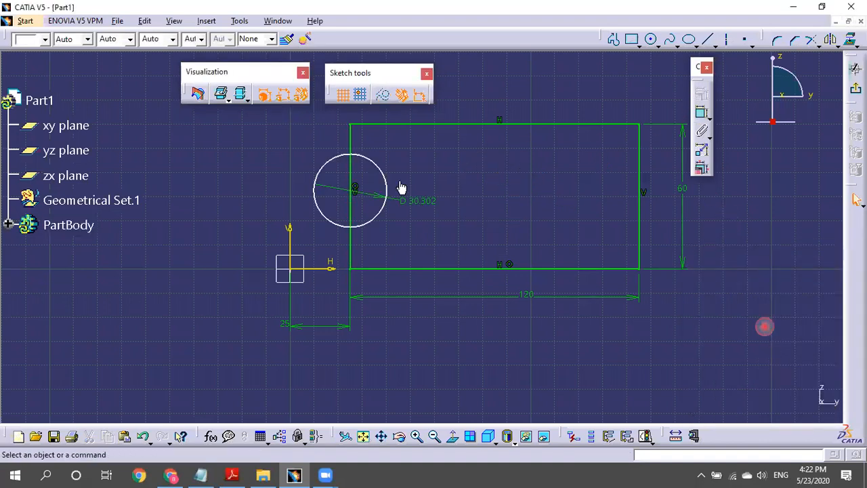
# - Slide the circle slightly upward along the rectangle's left edge
pyautogui.moveTo(377, 162)
pyautogui.mouseDown()
pyautogui.moveTo(371, 122)
pyautogui.moveTo(381, 194)
pyautogui.moveTo(380, 128)
pyautogui.moveTo(386, 179)
pyautogui.moveTo(383, 154)
pyautogui.mouseUp()
pyautogui.moveTo(389, 194); pyautogui.dragTo(387, 149)
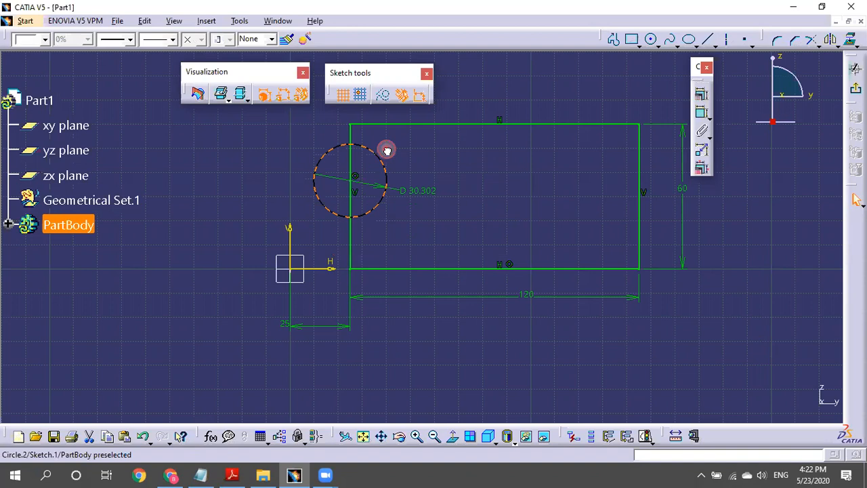
pyautogui.click(444, 160)
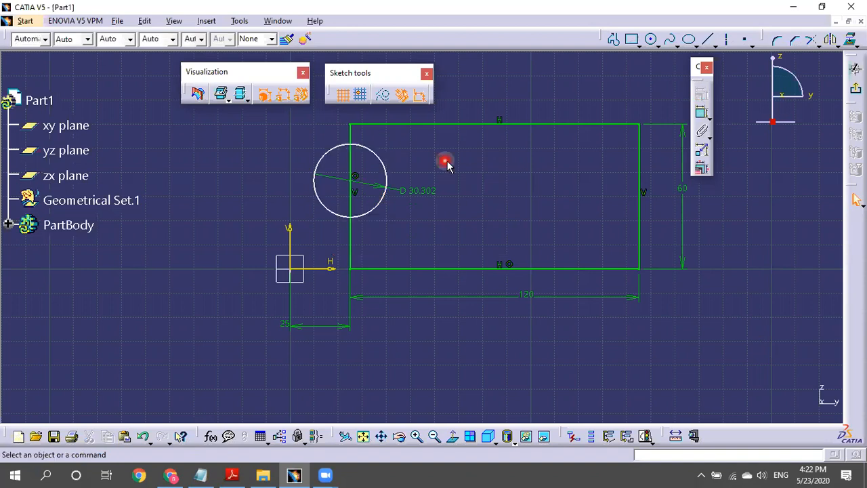
# - Dimension the height of the circle's centre above the horizontal axis and set it to 38 mm
pyautogui.click(702, 114)
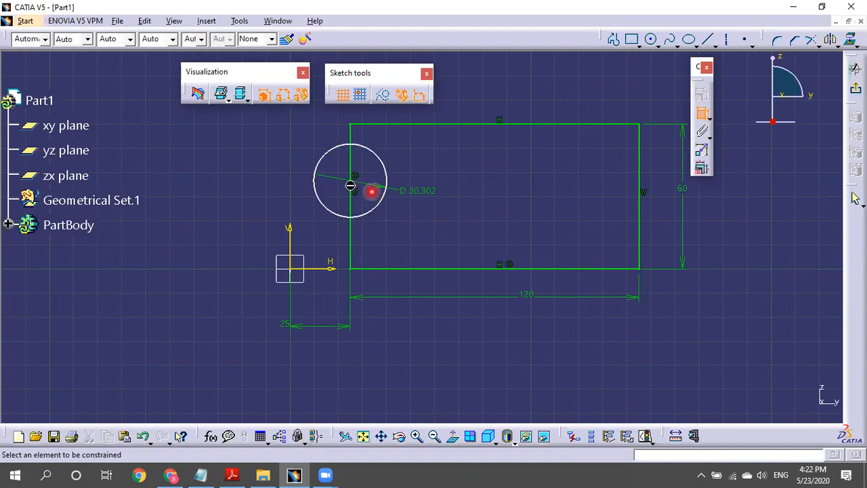
pyautogui.click(350, 183)
pyautogui.click(323, 267)
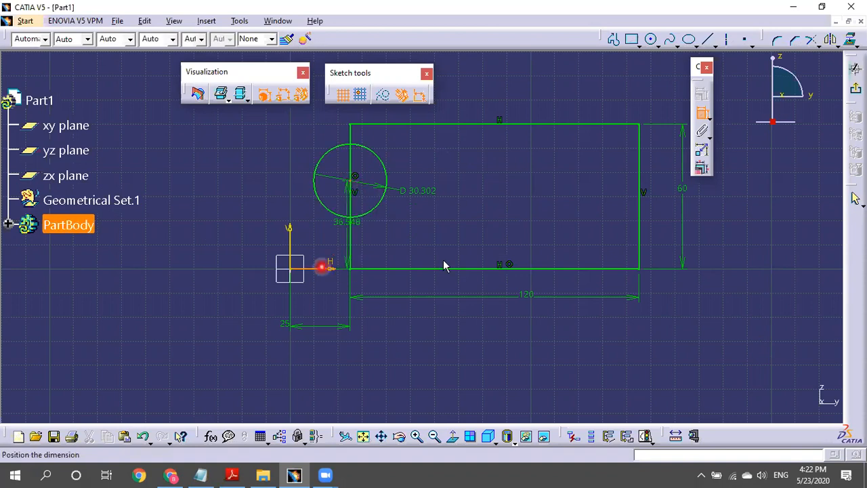
pyautogui.click(205, 232)
pyautogui.doubleClick(208, 226)
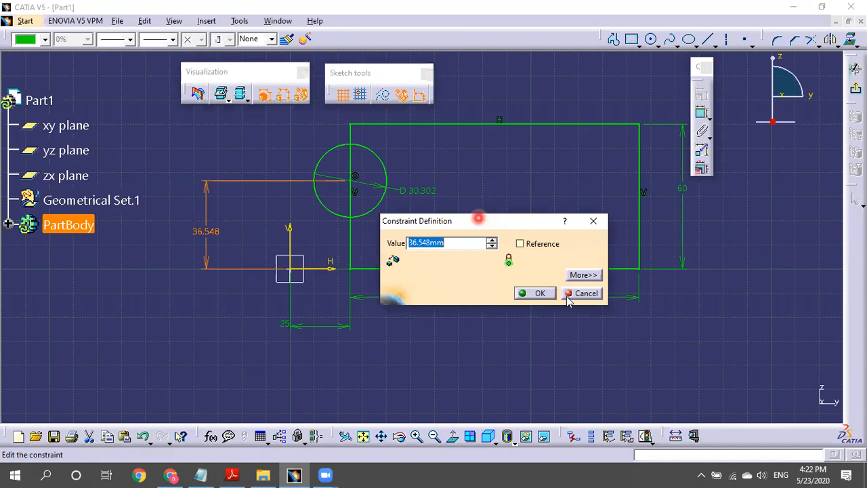
pyautogui.write('38')
pyautogui.click(542, 295)
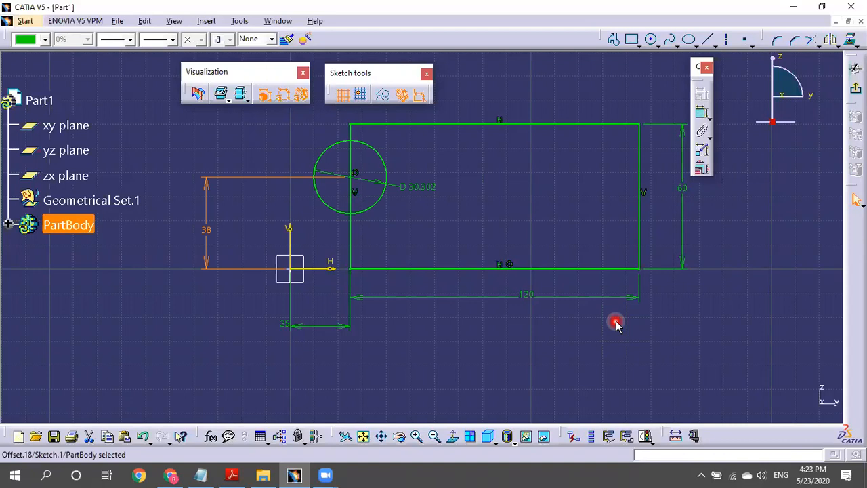
# - Shift the profile-drawing toolbar away from the window edge and float the Operation toolbar over the sketch area
pyautogui.click(583, 228)
pyautogui.click(460, 251)
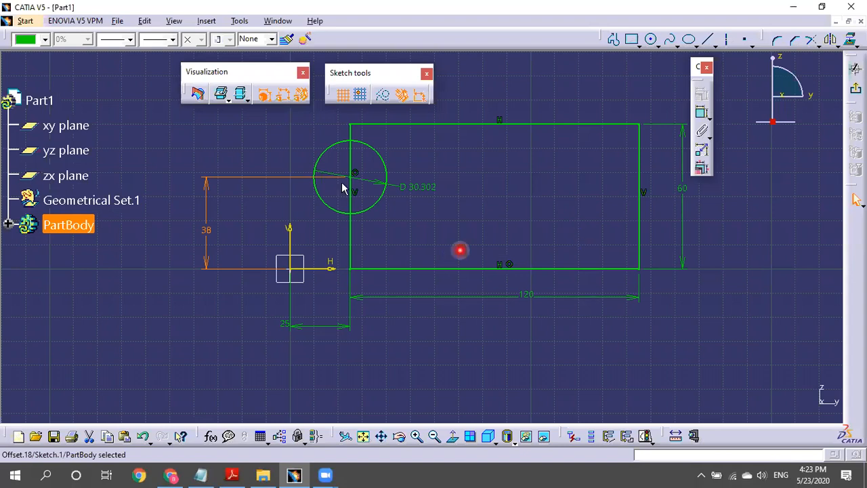
pyautogui.click(349, 154)
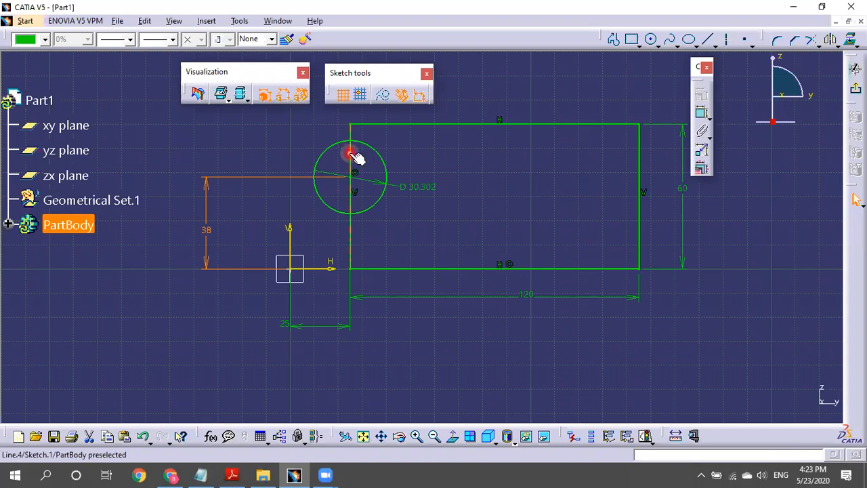
pyautogui.click(611, 38)
pyautogui.moveTo(394, 24); pyautogui.dragTo(396, 41)
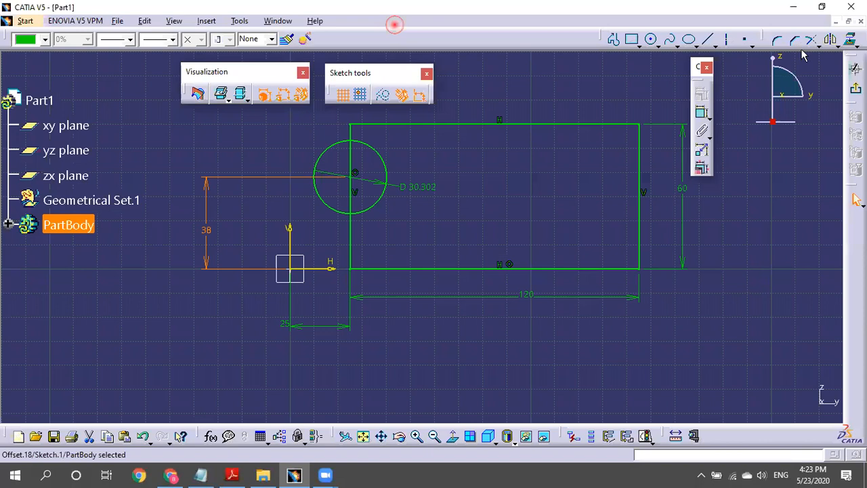
pyautogui.moveTo(579, 39); pyautogui.dragTo(577, 36)
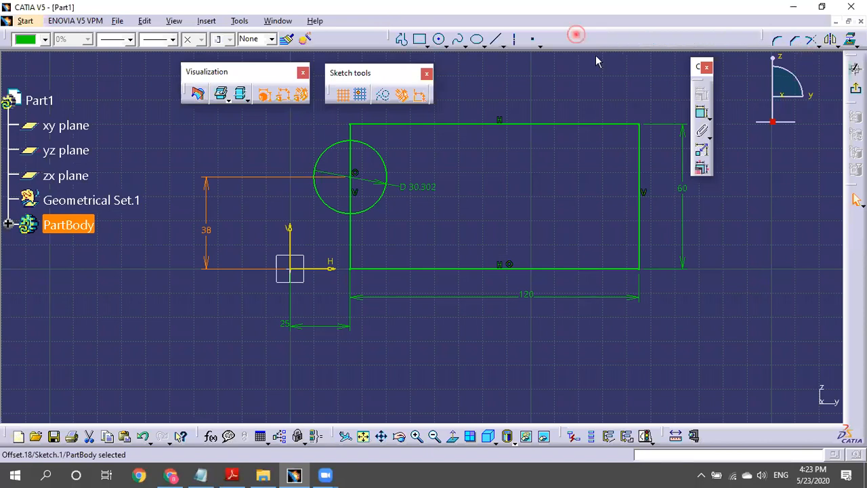
pyautogui.moveTo(556, 72); pyautogui.dragTo(598, 94)
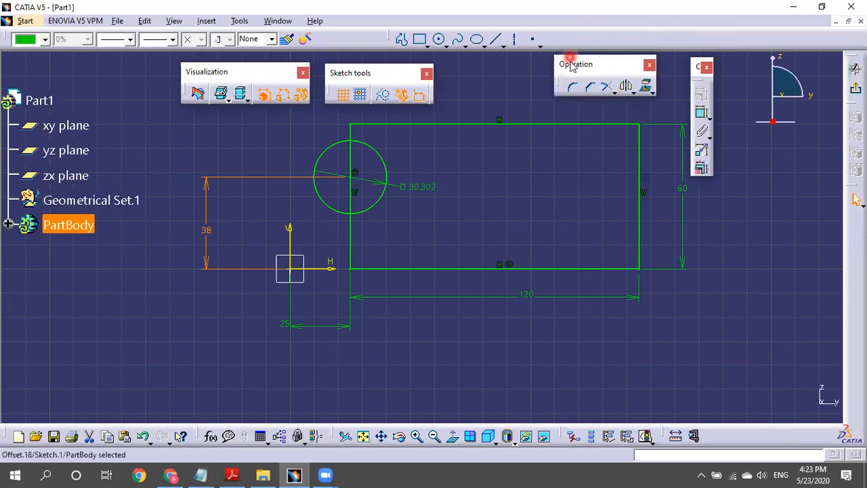
# - Quick Trim the half of the circle inside the rectangle and the left-edge segment between the arc's ends
pyautogui.click(614, 92)
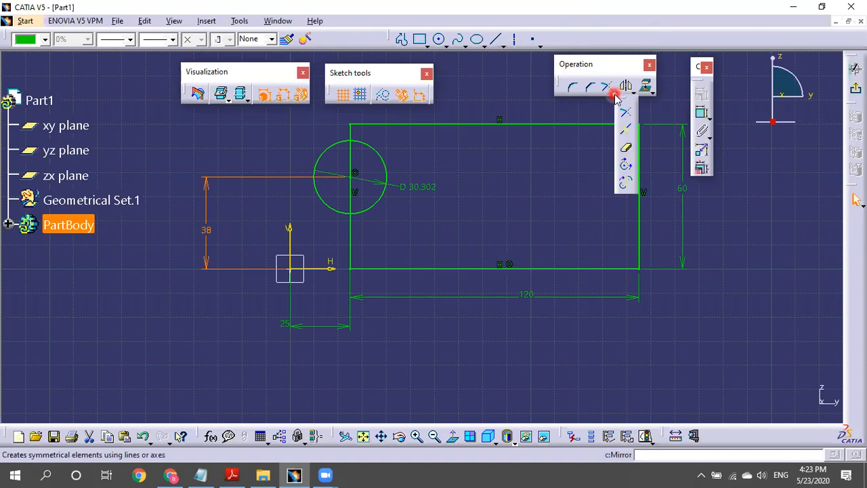
pyautogui.click(626, 150)
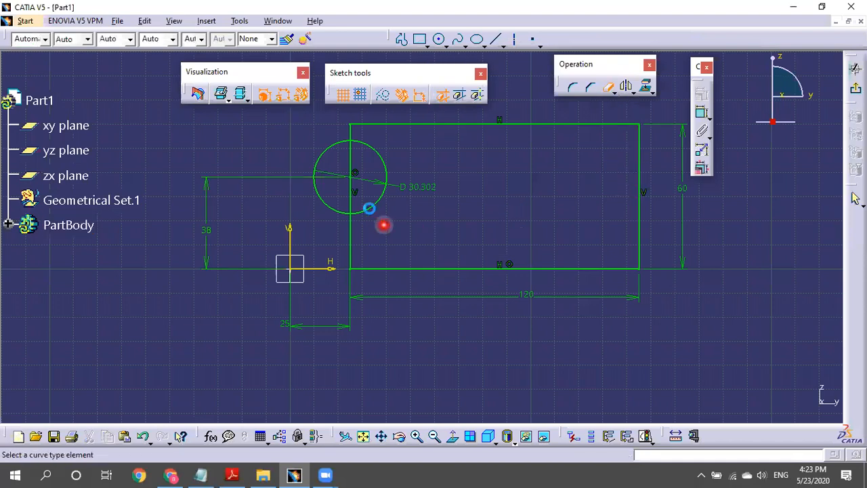
pyautogui.click(390, 172)
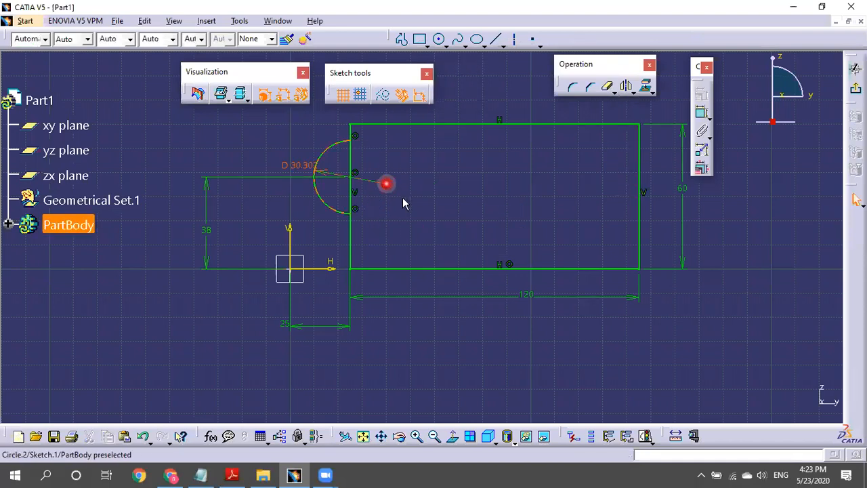
pyautogui.click(356, 170)
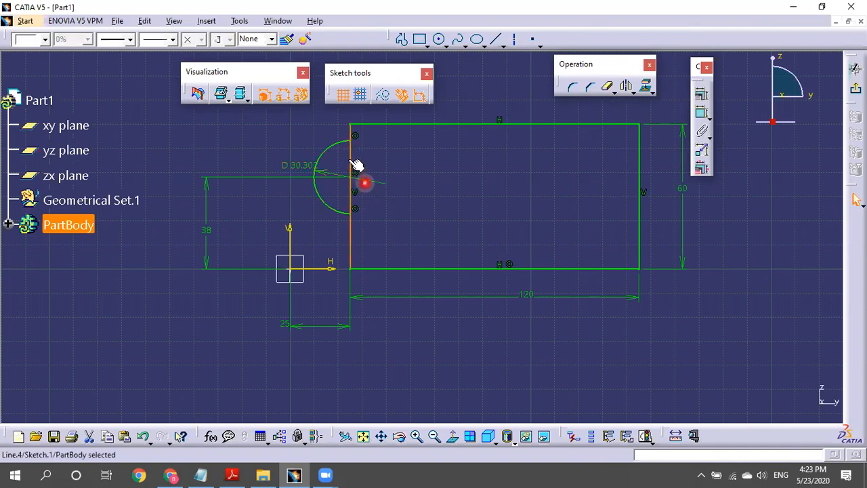
pyautogui.click(606, 86)
pyautogui.click(352, 159)
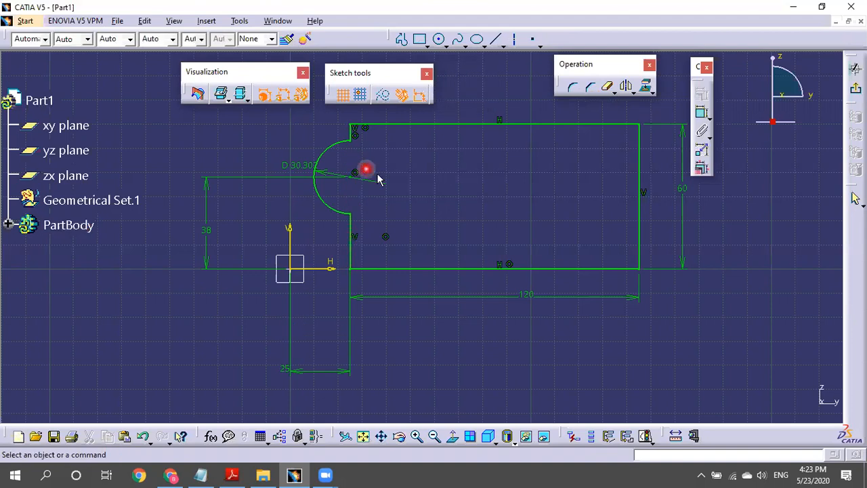
# - Set the diameter of the trimmed arc on the rectangle's left edge to 35 mm
pyautogui.moveTo(728, 266); pyautogui.dragTo(708, 224, button='middle')
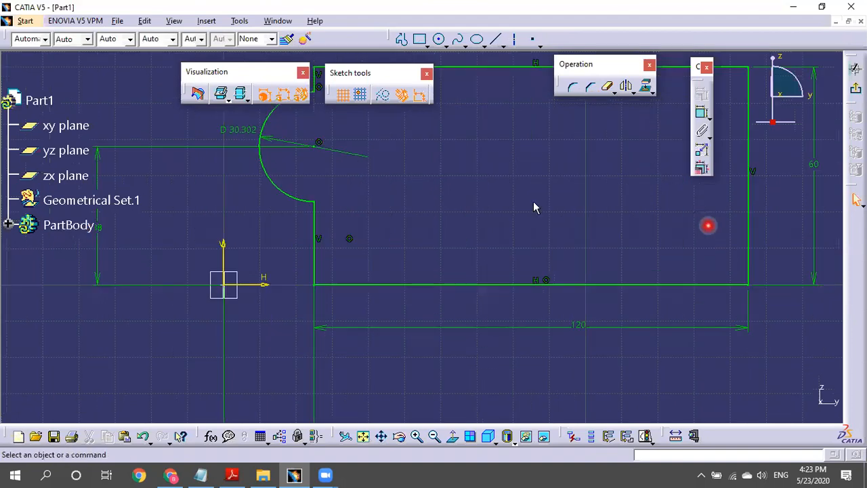
pyautogui.moveTo(557, 310); pyautogui.dragTo(548, 240, button='middle')
pyautogui.moveTo(606, 325); pyautogui.dragTo(605, 299, button='middle')
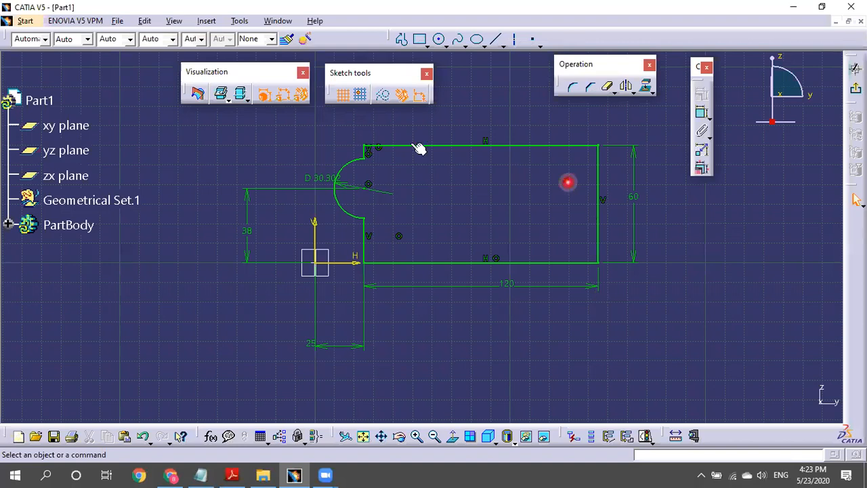
pyautogui.click(319, 178)
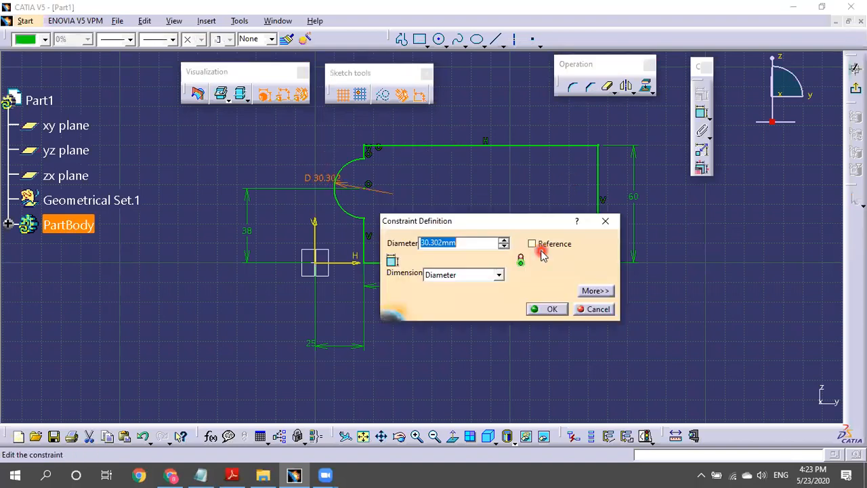
pyautogui.write('35')
pyautogui.click(551, 309)
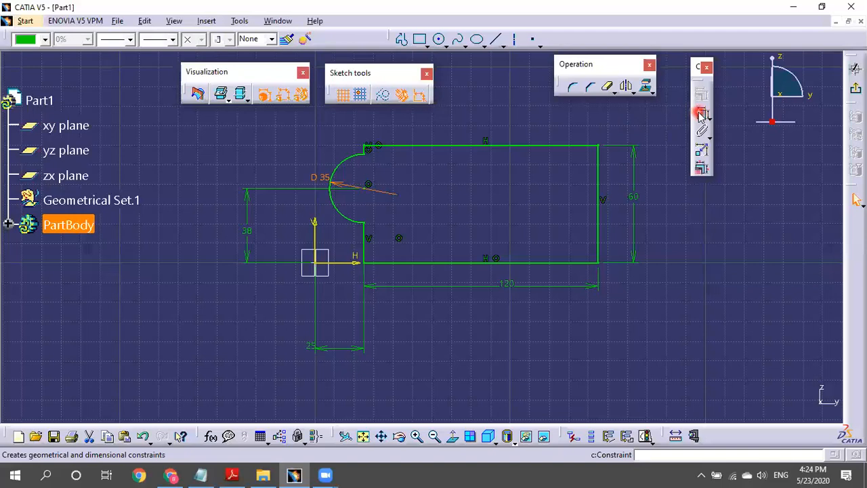
# - Draw a separate circle to the right of the rectangle, and resize and move it to about 54 mm in diameter
pyautogui.moveTo(655, 201)
pyautogui.mouseDown(button='middle')
pyautogui.moveTo(437, 226)
pyautogui.moveTo(530, 163)
pyautogui.moveTo(494, 165)
pyautogui.mouseUp(button='middle')
pyautogui.click(439, 40)
pyautogui.click(571, 172)
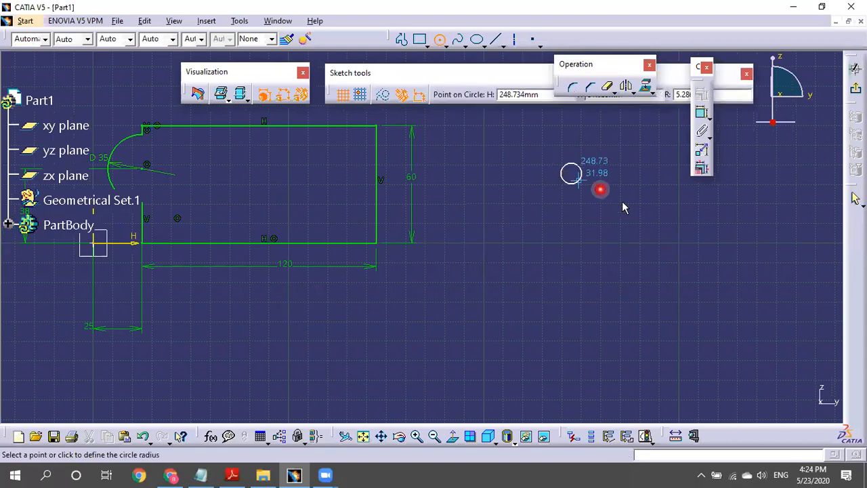
pyautogui.click(586, 197)
pyautogui.moveTo(587, 197); pyautogui.dragTo(458, 91)
pyautogui.moveTo(622, 168)
pyautogui.mouseDown(button='middle')
pyautogui.moveTo(655, 262)
pyautogui.moveTo(602, 232)
pyautogui.mouseUp(button='middle')
pyautogui.moveTo(488, 164); pyautogui.dragTo(508, 178)
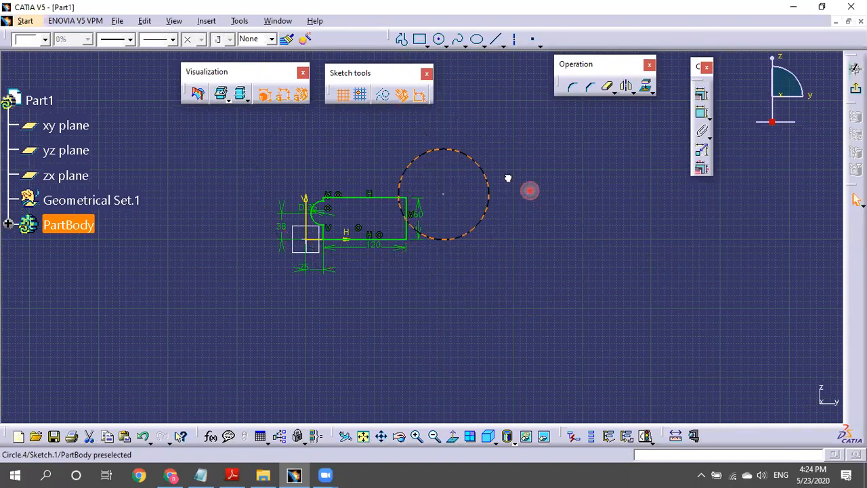
pyautogui.moveTo(537, 216)
pyautogui.mouseDown()
pyautogui.moveTo(478, 246)
pyautogui.moveTo(460, 238)
pyautogui.mouseUp()
pyautogui.click(464, 252)
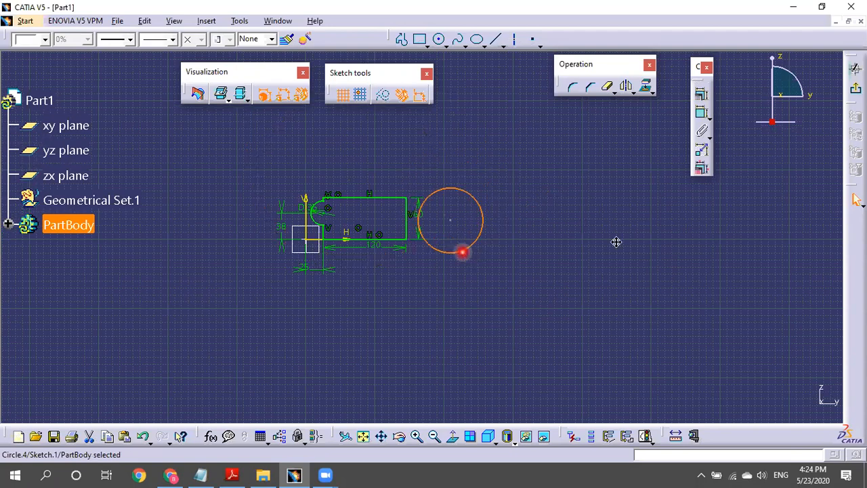
# - Dimension the diameter of the separate circle to the right of the rectangle
pyautogui.moveTo(459, 236)
pyautogui.mouseDown(button='middle')
pyautogui.moveTo(594, 102)
pyautogui.moveTo(492, 195)
pyautogui.mouseUp(button='middle')
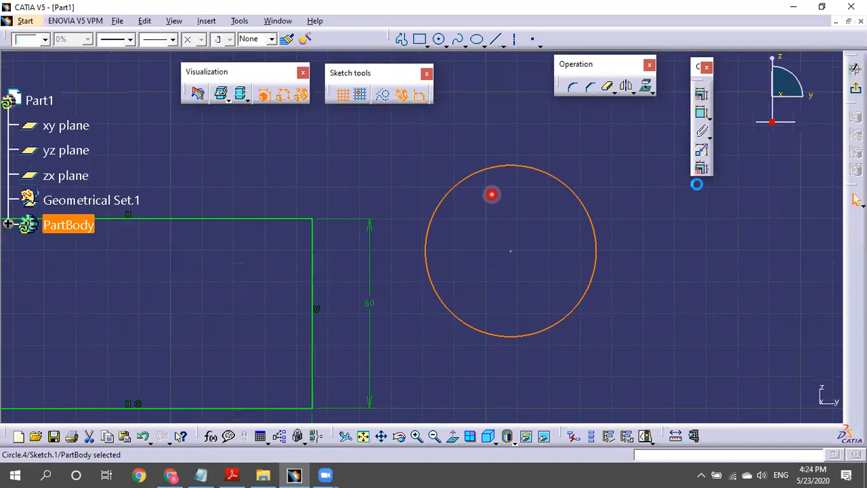
pyautogui.click(577, 199)
pyautogui.click(706, 296)
pyautogui.moveTo(598, 288)
pyautogui.keyDown('ctrl'); pyautogui.mouseDown(button='middle')
pyautogui.moveTo(594, 255)
pyautogui.moveTo(554, 223)
pyautogui.mouseUp(button='middle'); pyautogui.keyUp('ctrl')
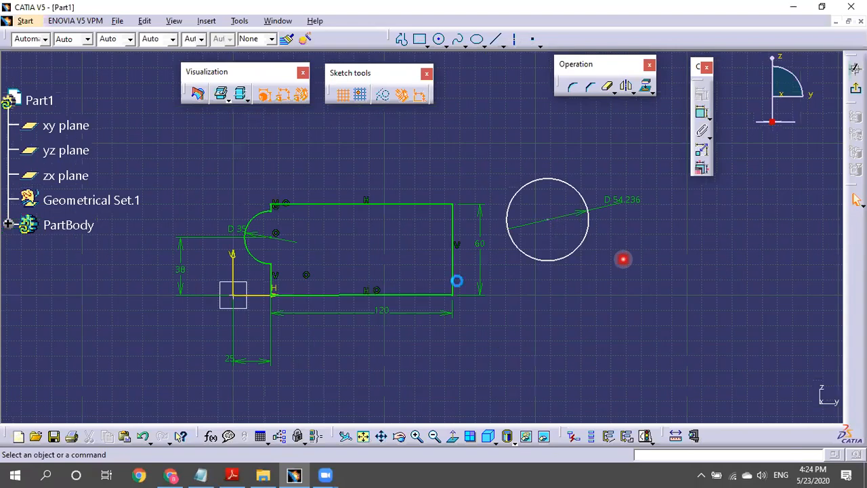
# - Dimension the horizontal distance from the vertical axis to the separate circle's centre and set it to 200 mm
pyautogui.click(269, 303)
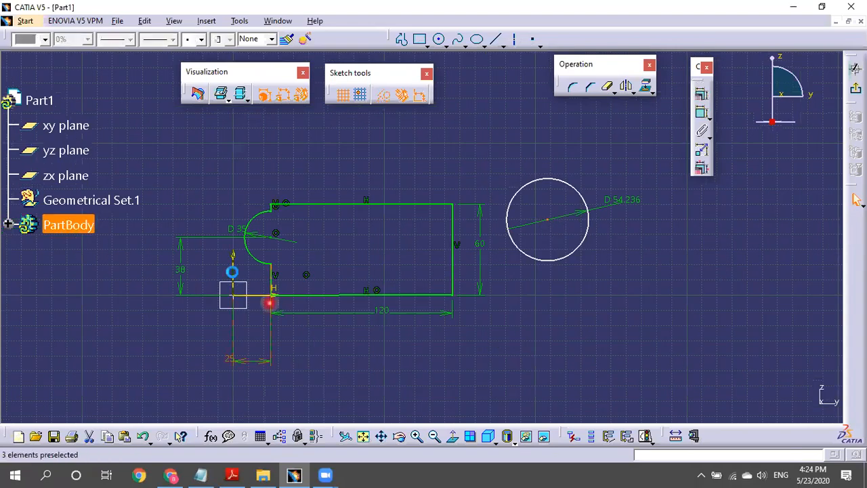
pyautogui.keyDown('ctrl'); pyautogui.click(234, 254); pyautogui.keyUp('ctrl')
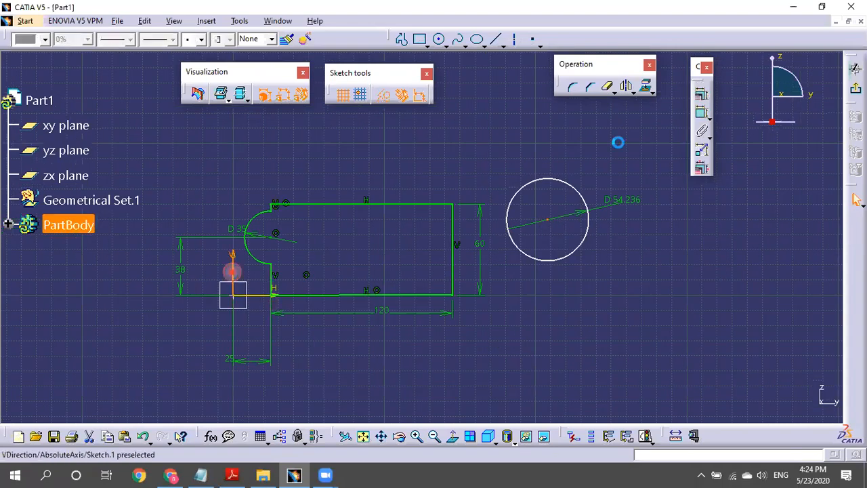
pyautogui.click(702, 113)
pyautogui.click(539, 342)
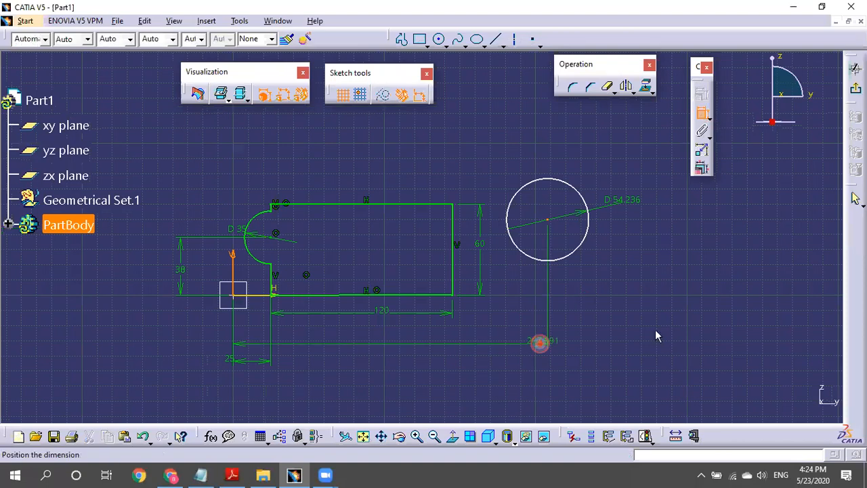
pyautogui.click(736, 338)
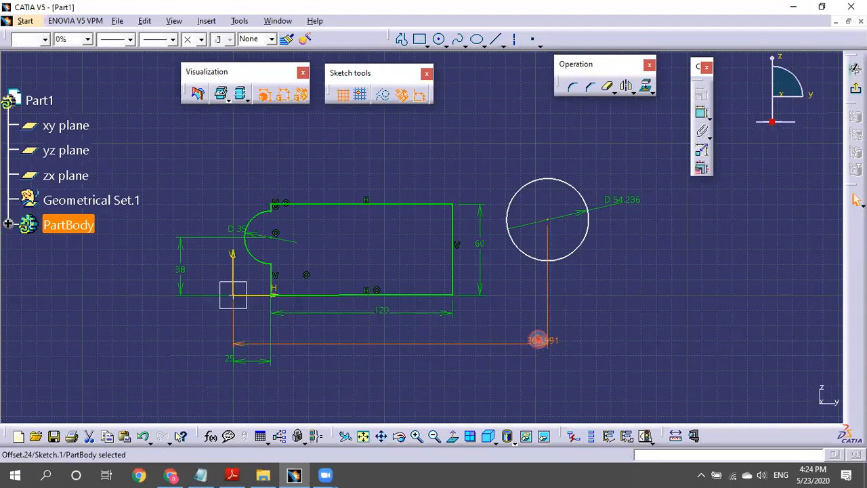
pyautogui.doubleClick(538, 341)
pyautogui.write('200')
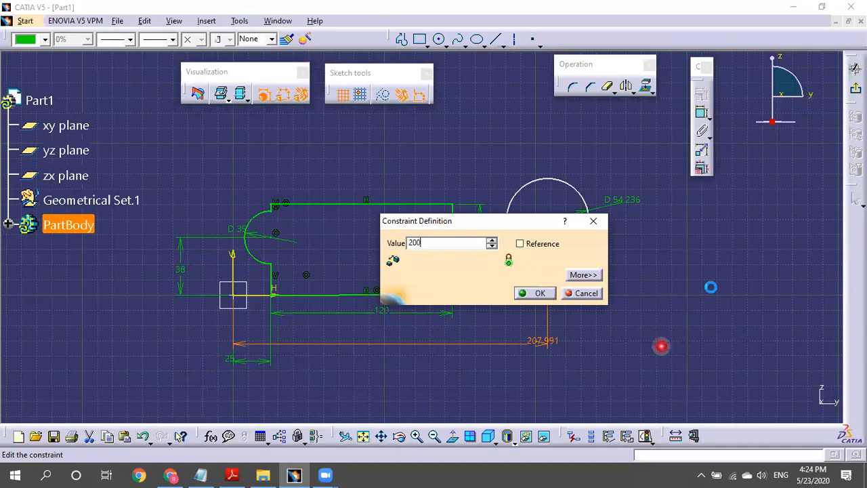
pyautogui.press('Return')
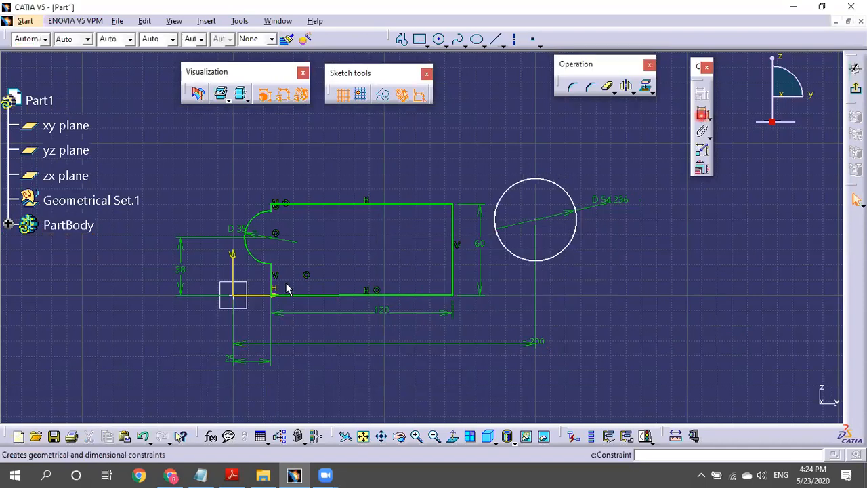
# - Dimension the height of the separate circle's centre above the horizontal axis and set it to 50 mm
pyautogui.click(286, 280)
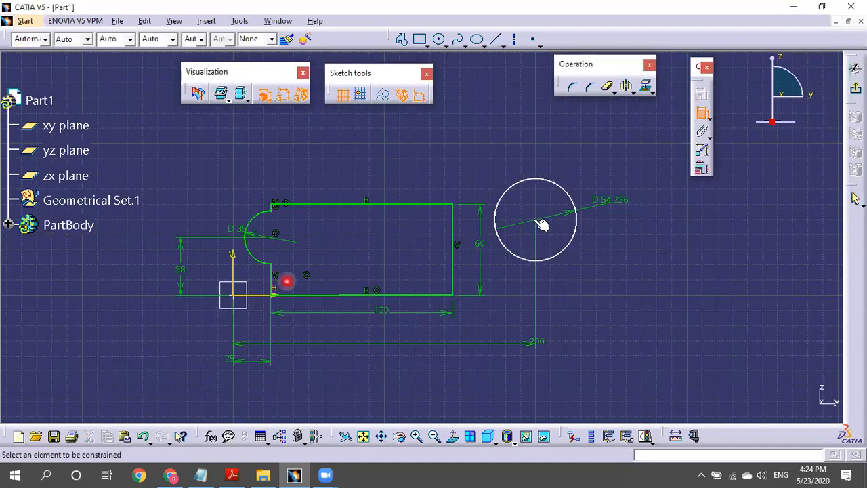
pyautogui.click(535, 217)
pyautogui.click(280, 293)
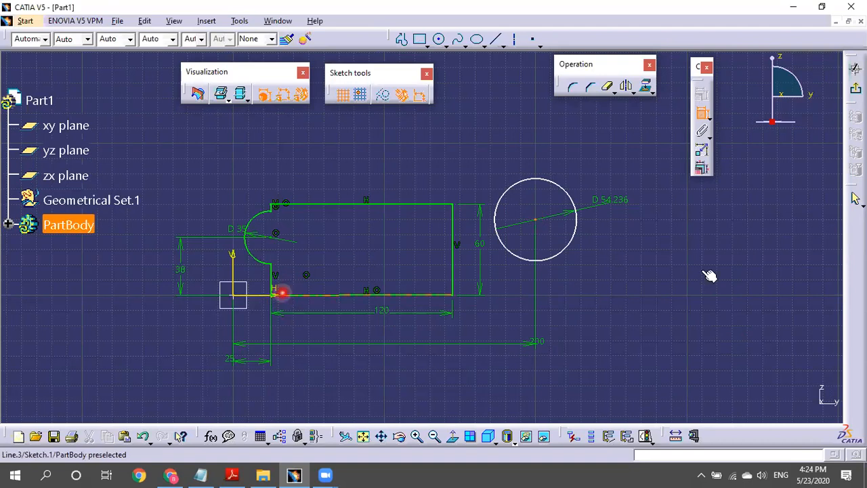
pyautogui.click(697, 275)
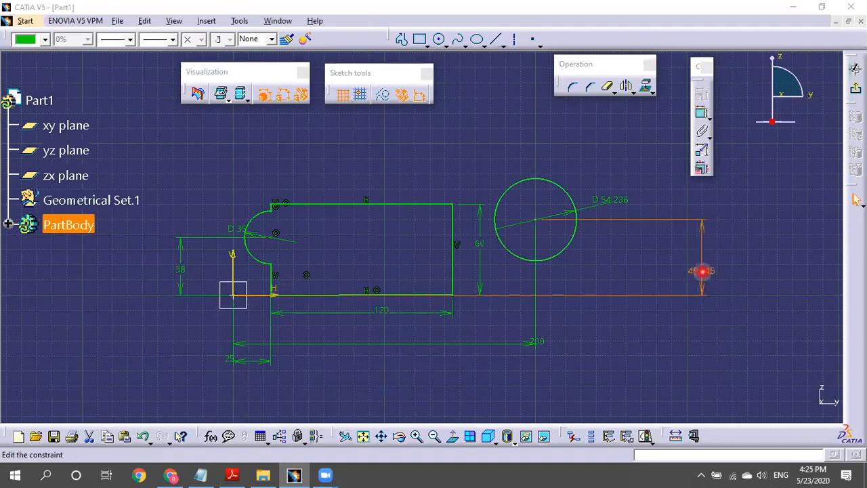
pyautogui.doubleClick(702, 274)
pyautogui.write('50')
pyautogui.click(630, 313)
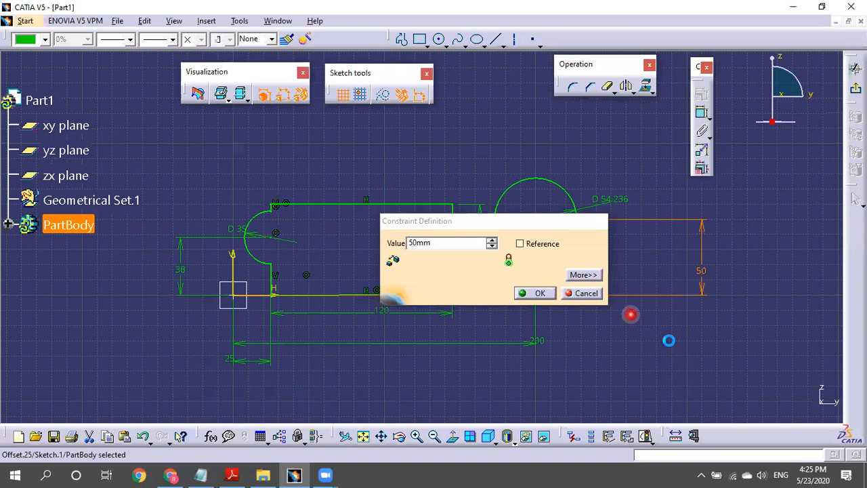
# - Draw a smaller circle about 24.6 mm in diameter inside the separate circle, off its centre
pyautogui.moveTo(669, 340); pyautogui.dragTo(650, 275, button='middle')
pyautogui.moveTo(582, 197)
pyautogui.mouseDown(button='middle')
pyautogui.moveTo(629, 281)
pyautogui.moveTo(680, 212)
pyautogui.mouseUp(button='middle')
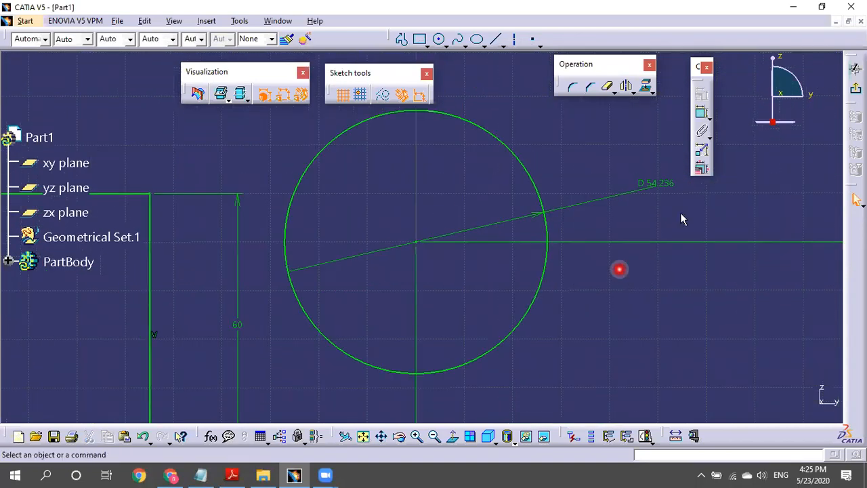
pyautogui.click(434, 40)
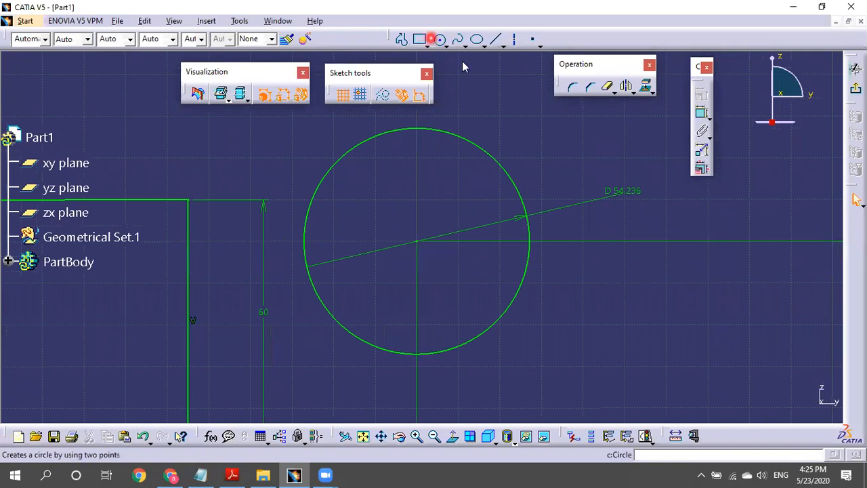
pyautogui.click(581, 148)
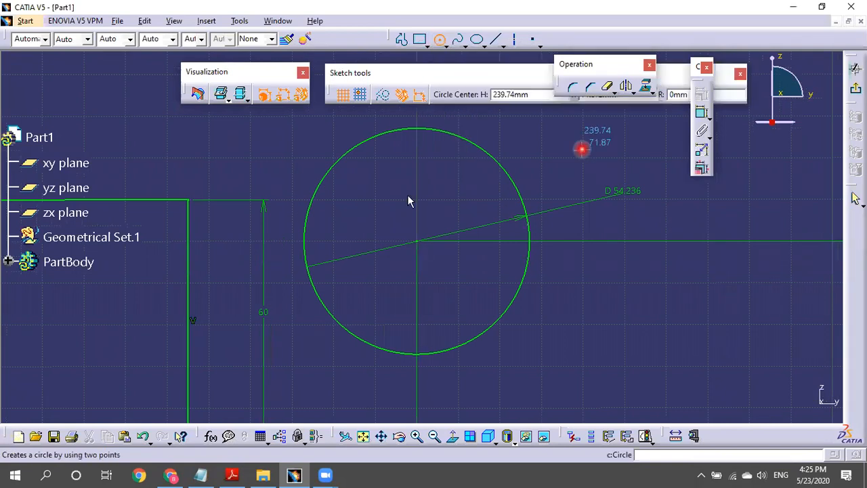
pyautogui.click(456, 216)
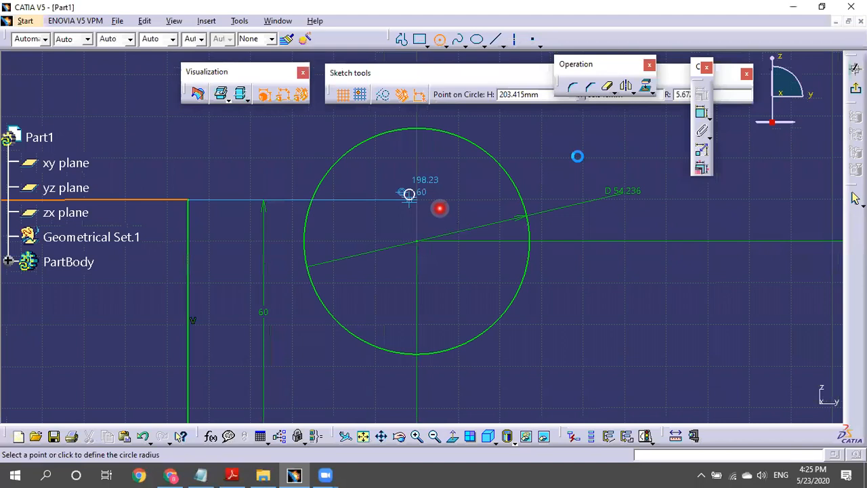
pyautogui.click(578, 157)
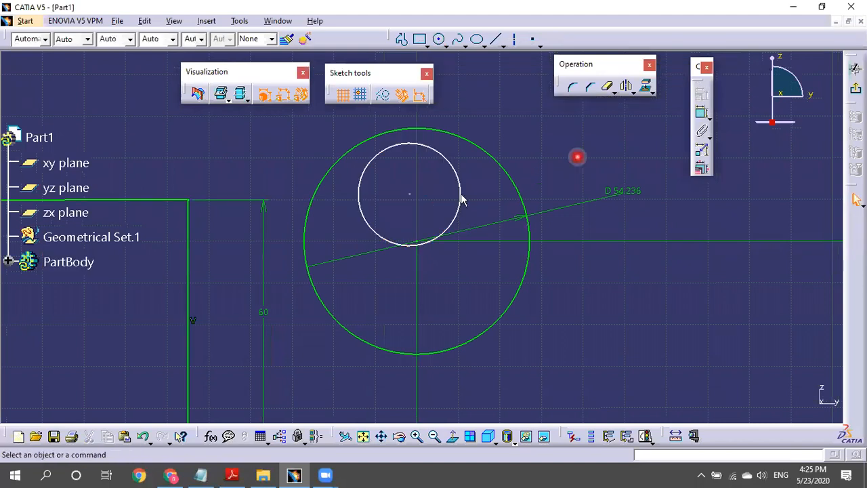
pyautogui.click(462, 194)
pyautogui.click(476, 187)
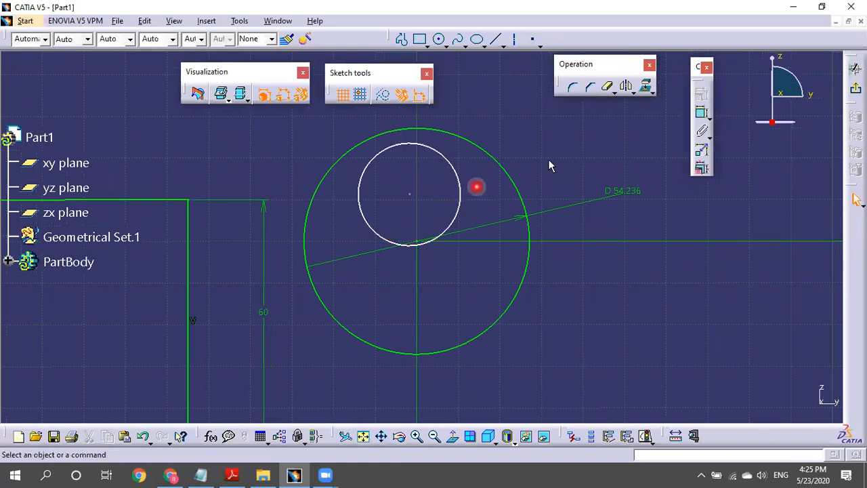
# - Dimension the inner circle's diameter and set it to 25 mm
pyautogui.click(702, 115)
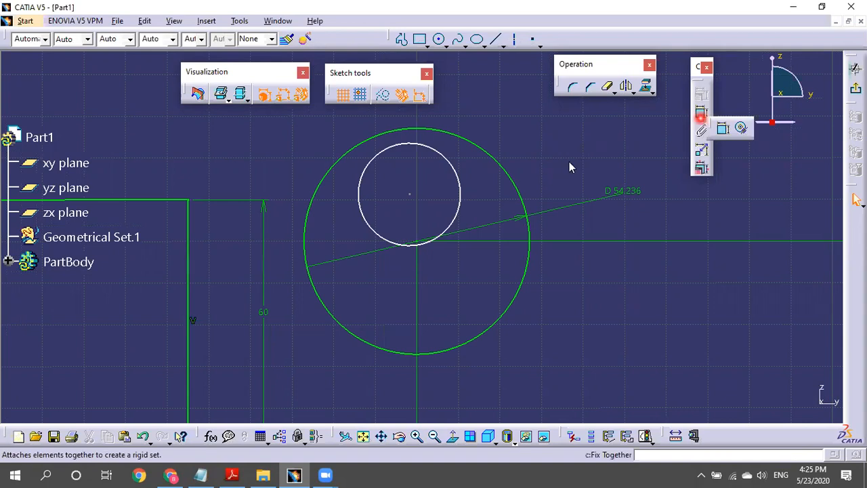
pyautogui.click(450, 173)
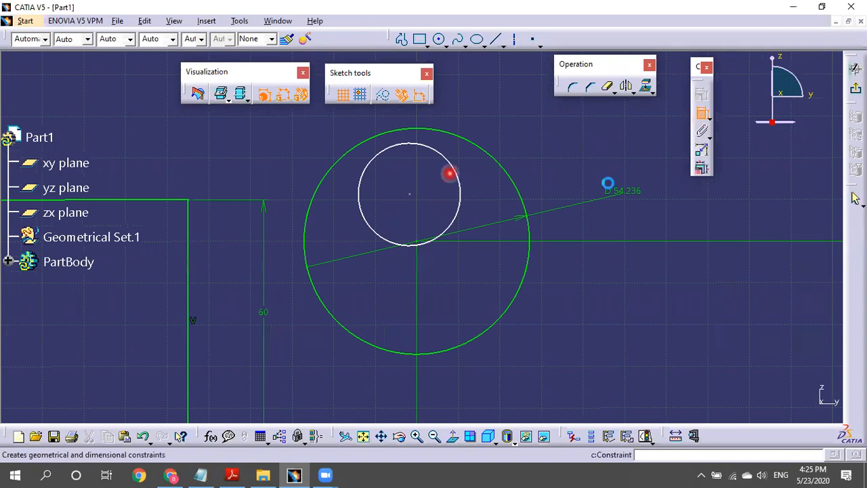
pyautogui.click(538, 126)
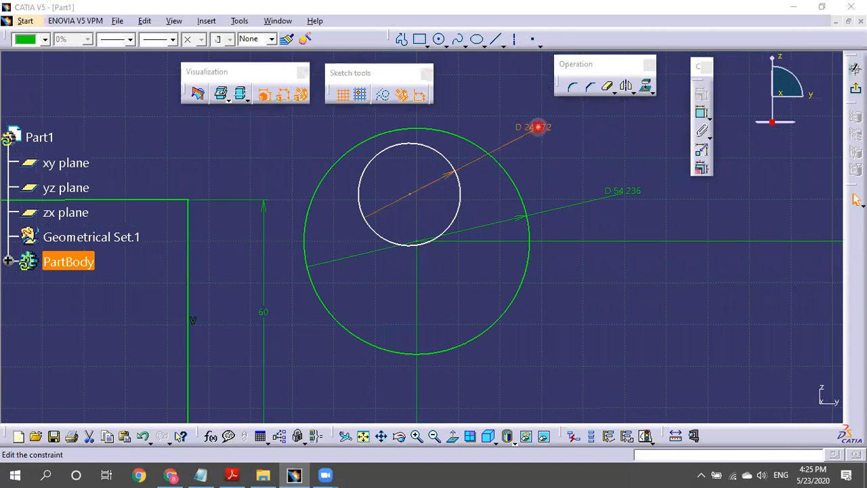
pyautogui.doubleClick(538, 127)
pyautogui.write('25')
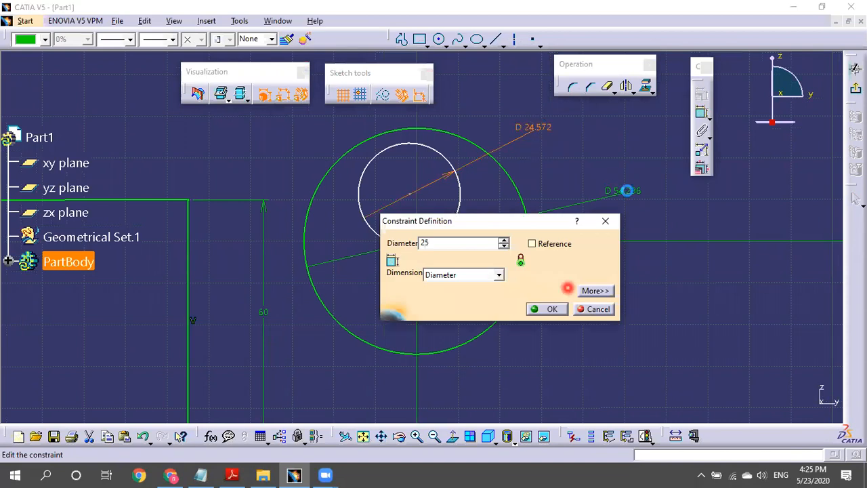
pyautogui.press('Return')
# - Set the outer circle's diameter to 50 mm
pyautogui.doubleClick(628, 190)
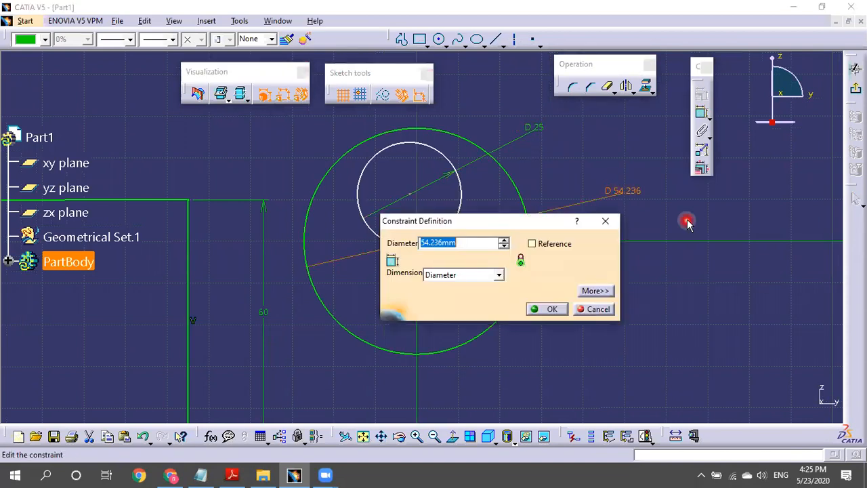
pyautogui.write('50')
pyautogui.press('Return')
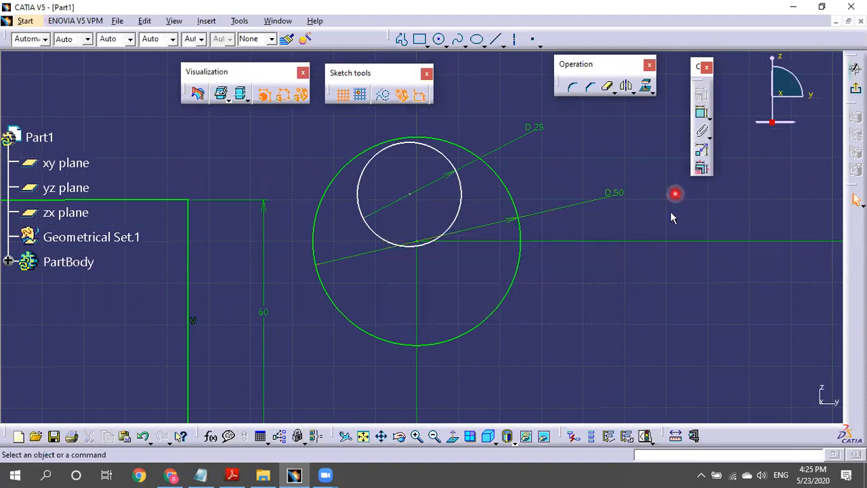
# - Try a tangency constraint between the inner and outer circles, and discard it
pyautogui.click(462, 201)
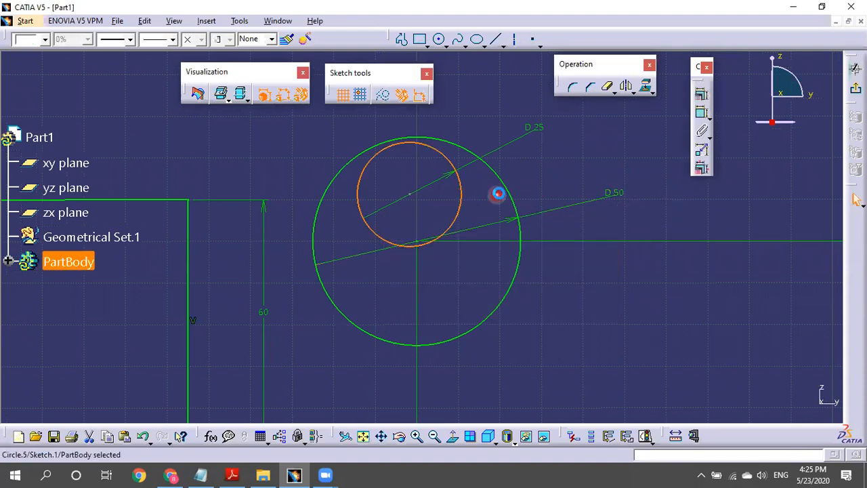
pyautogui.keyDown('ctrl'); pyautogui.click(508, 181); pyautogui.keyUp('ctrl')
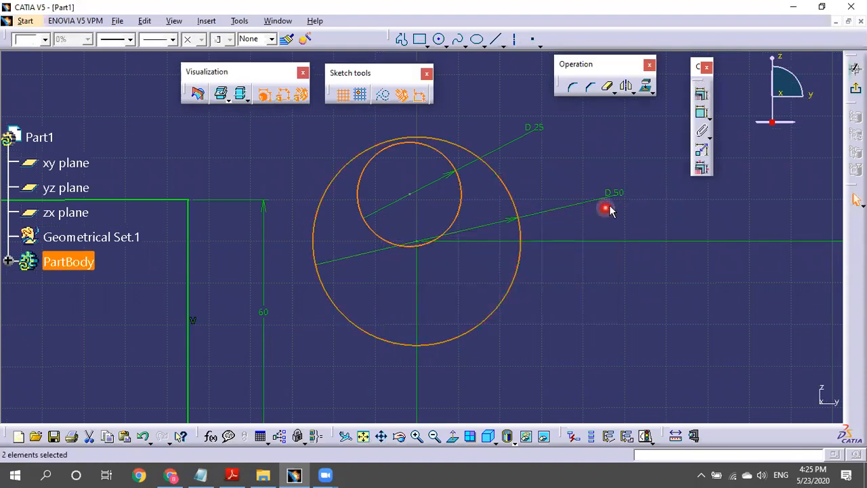
pyautogui.click(701, 93)
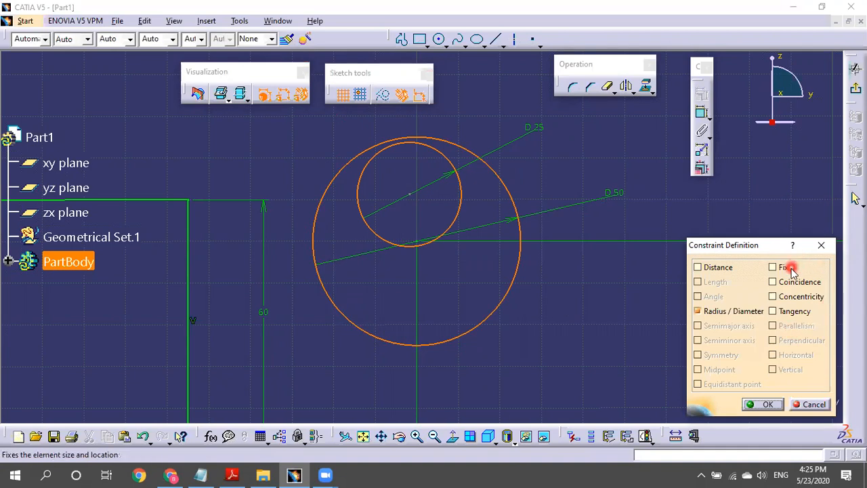
pyautogui.click(807, 314)
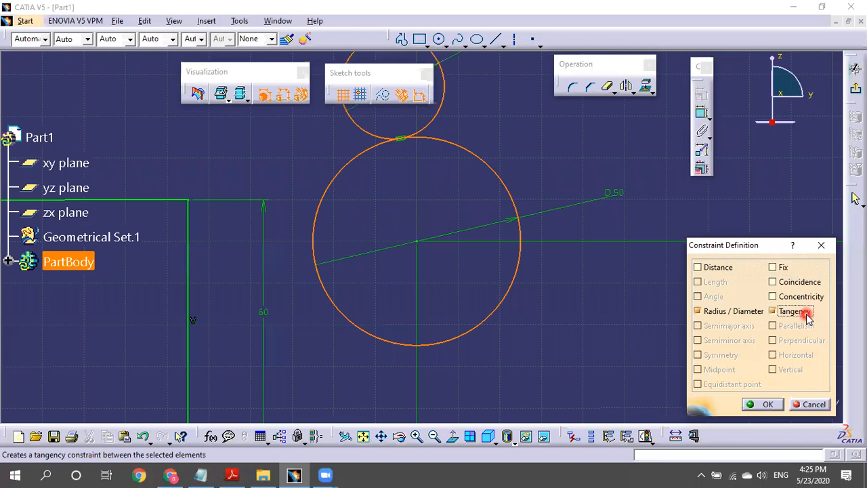
pyautogui.click(806, 314)
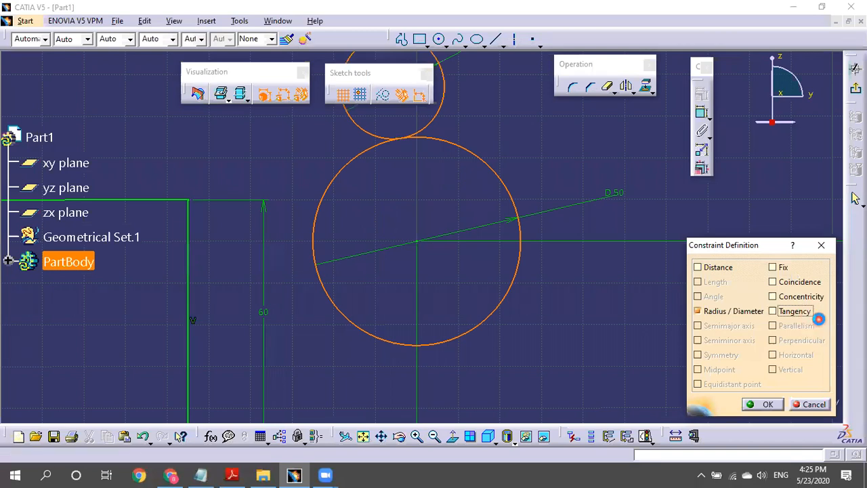
pyautogui.press('Escape')
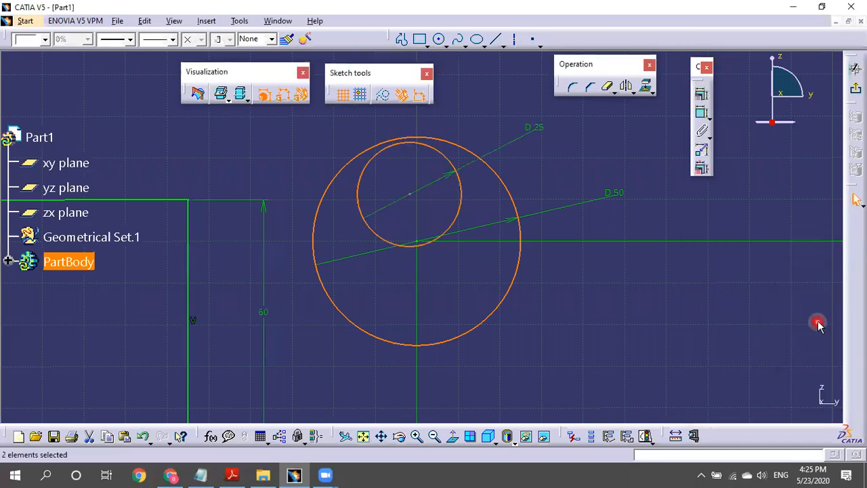
# - Try concentricity and coincidence constraints on the two selected circles, and apply concentricity to them
pyautogui.click(703, 92)
pyautogui.click(787, 298)
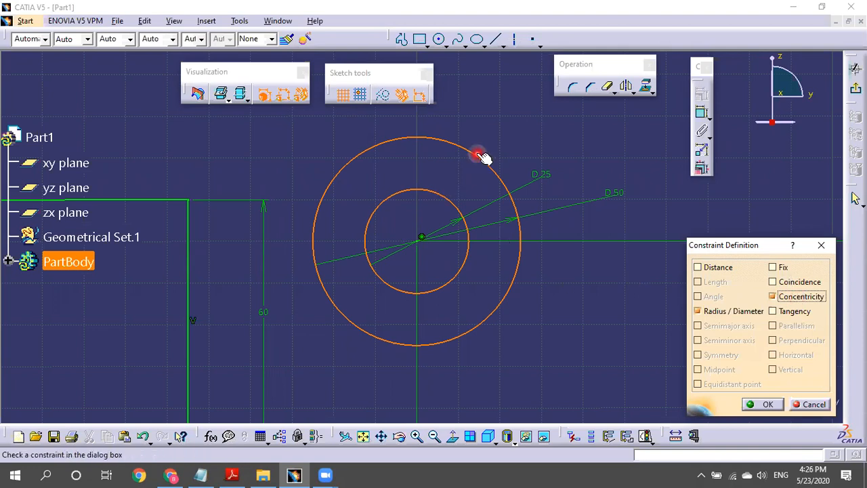
pyautogui.click(773, 296)
pyautogui.click(773, 282)
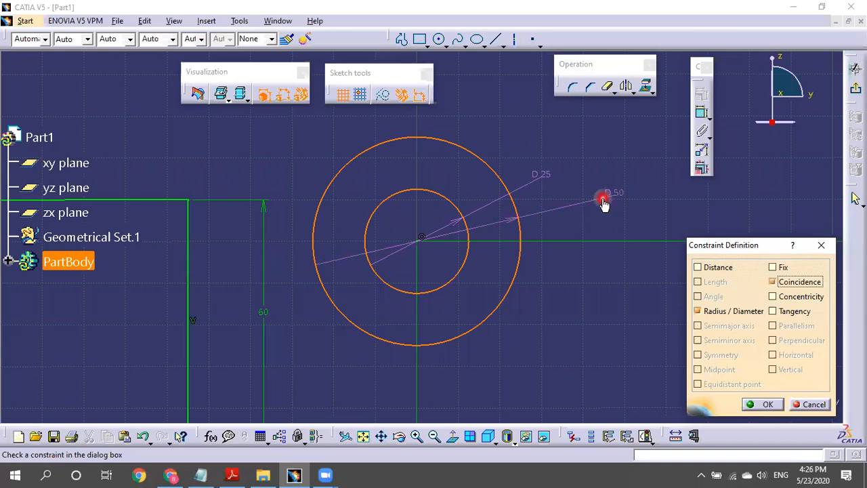
pyautogui.click(784, 282)
pyautogui.click(785, 283)
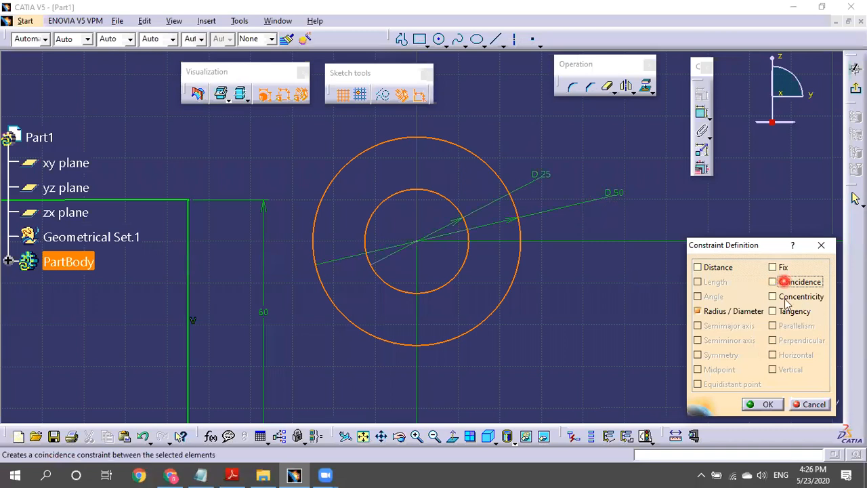
pyautogui.click(774, 297)
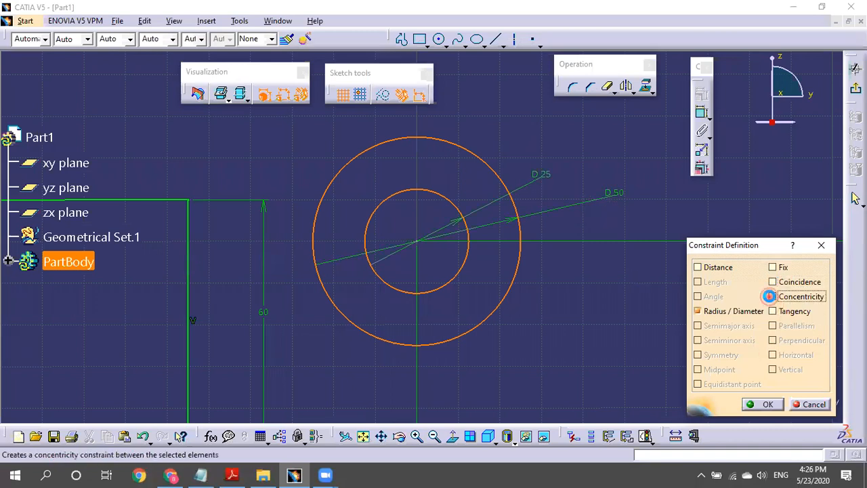
pyautogui.click(764, 405)
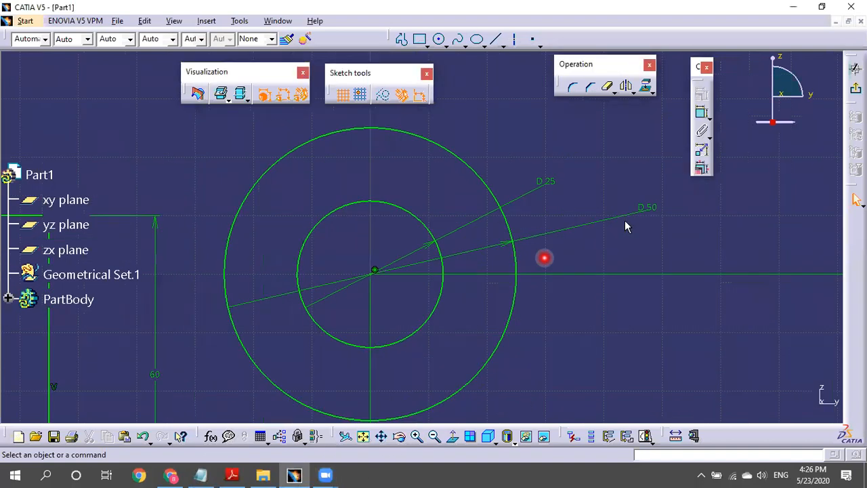
# - Examine the constrained rectangle profile, the concentric circles and their dimensions across the whole sketch
pyautogui.click(624, 222)
pyautogui.moveTo(569, 192); pyautogui.dragTo(575, 237, button='middle')
pyautogui.moveTo(543, 208)
pyautogui.mouseDown(button='middle')
pyautogui.moveTo(564, 250)
pyautogui.moveTo(612, 256)
pyautogui.mouseUp(button='middle')
pyautogui.moveTo(567, 207); pyautogui.dragTo(518, 213, button='middle')
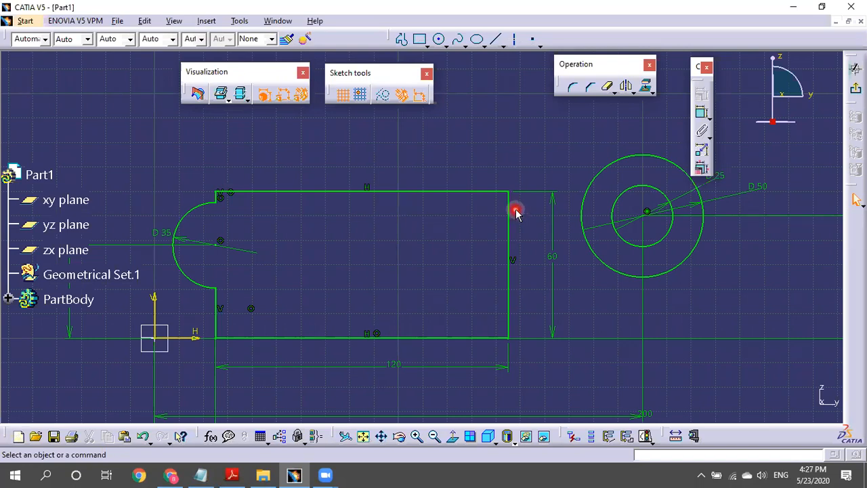
pyautogui.scroll(-3, 517, 215)
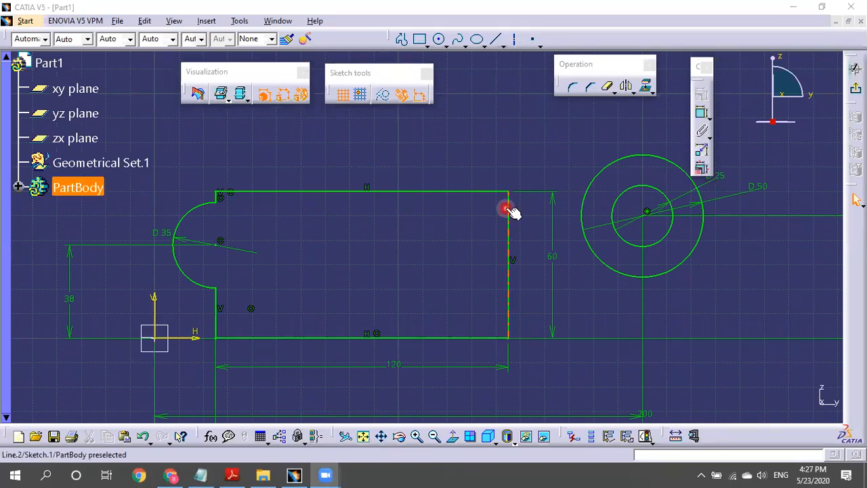
pyautogui.click(572, 86)
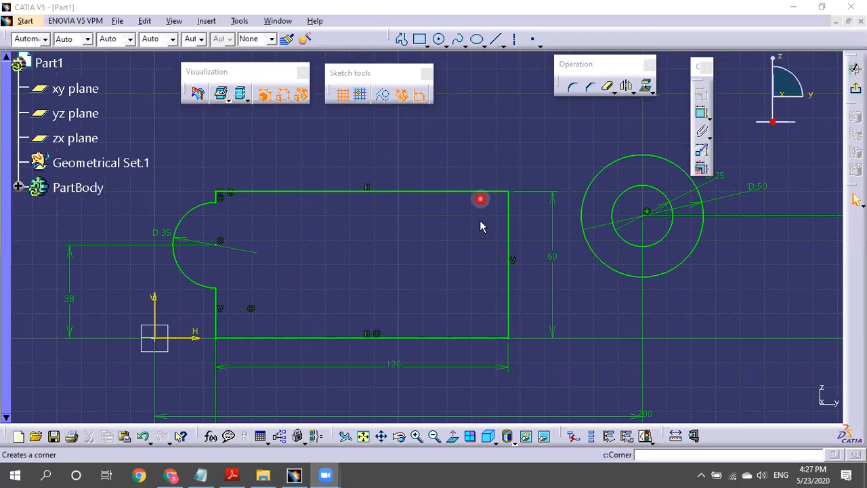
pyautogui.press('Escape')
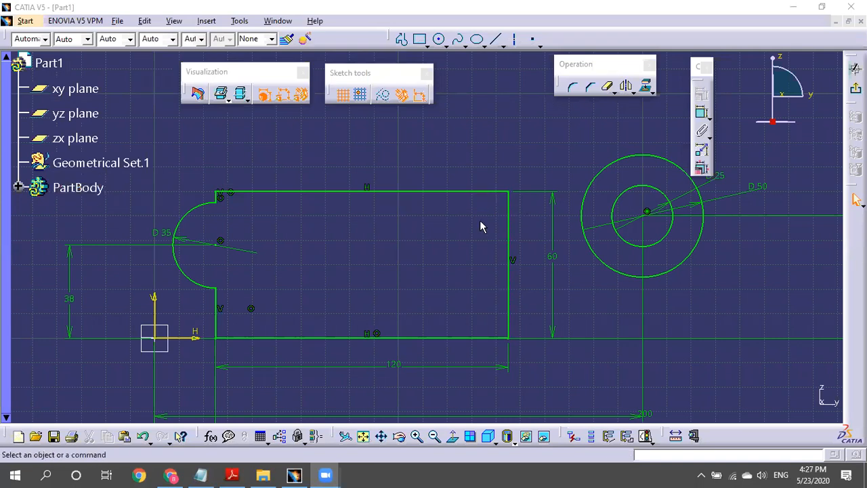
pyautogui.moveTo(481, 287)
pyautogui.mouseDown(button='middle')
pyautogui.moveTo(530, 258)
pyautogui.moveTo(543, 272)
pyautogui.mouseUp(button='middle')
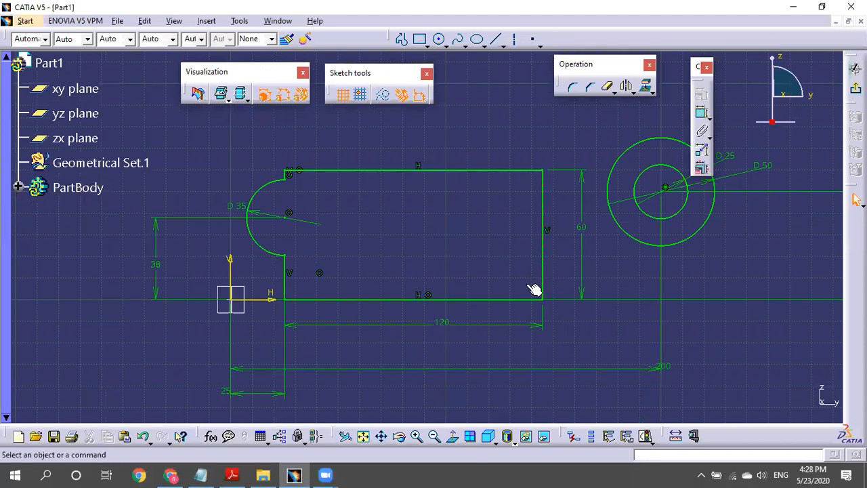
pyautogui.moveTo(514, 190)
pyautogui.keyDown('ctrl'); pyautogui.mouseDown(button='middle')
pyautogui.moveTo(502, 161)
pyautogui.moveTo(525, 213)
pyautogui.mouseUp(button='middle'); pyautogui.keyUp('ctrl')
pyautogui.keyDown('ctrl'); pyautogui.moveTo(424, 166); pyautogui.dragTo(439, 150, button='middle'); pyautogui.keyUp('ctrl')
pyautogui.keyDown('ctrl'); pyautogui.moveTo(512, 181); pyautogui.dragTo(507, 178, button='middle'); pyautogui.keyUp('ctrl')
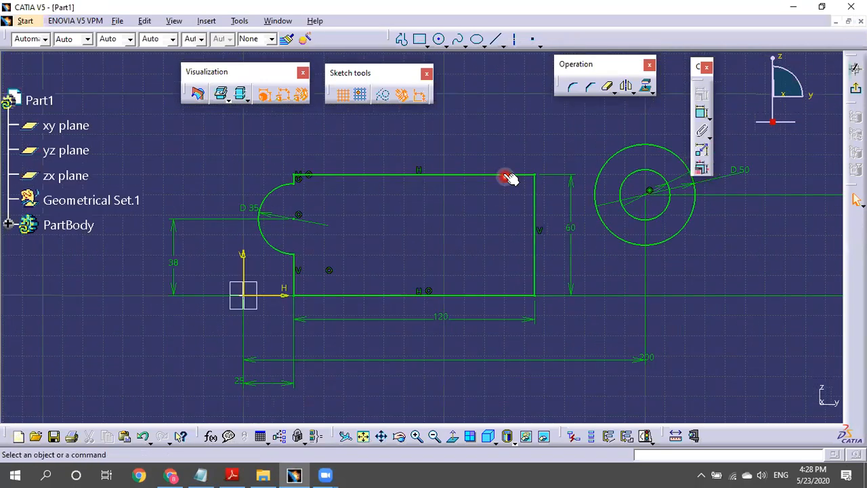
pyautogui.click(317, 354)
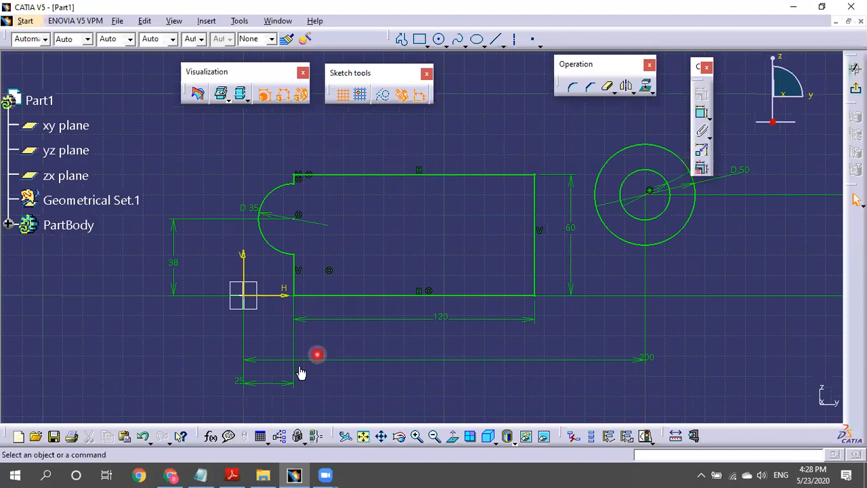